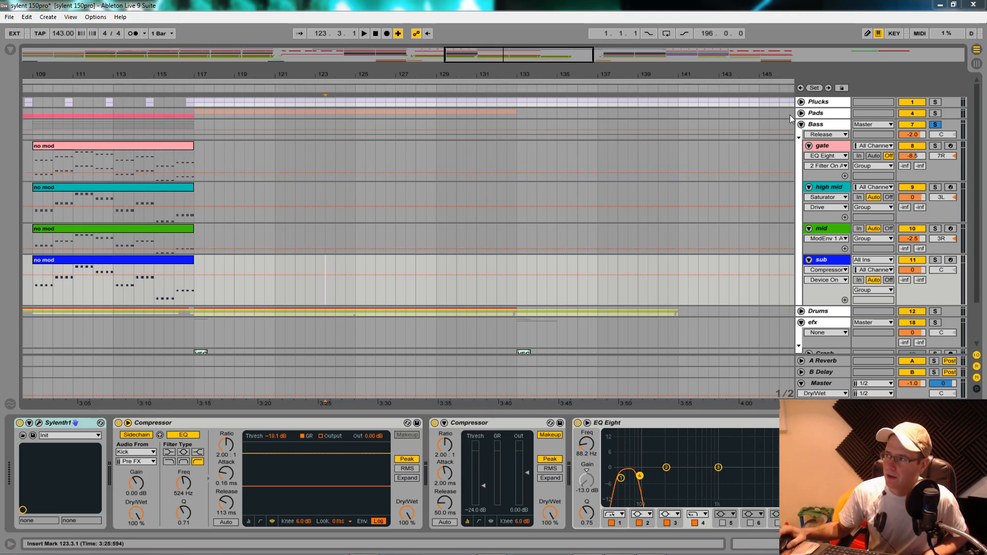
- Expand the Plucks and Pads groups to view their tracks, and collapse both groups again
{"action": "left_click", "coordinate": [801, 103]}
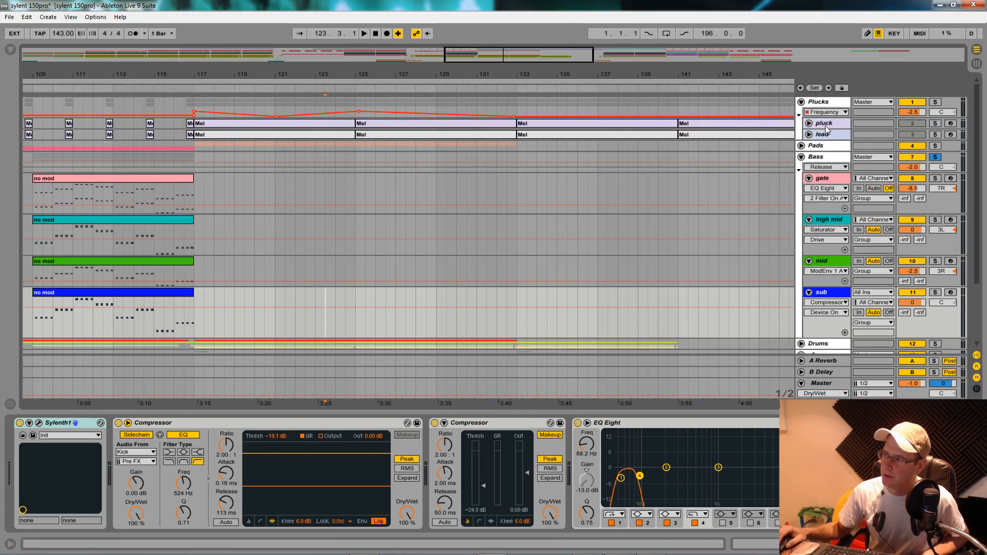
{"action": "left_click", "coordinate": [802, 145]}
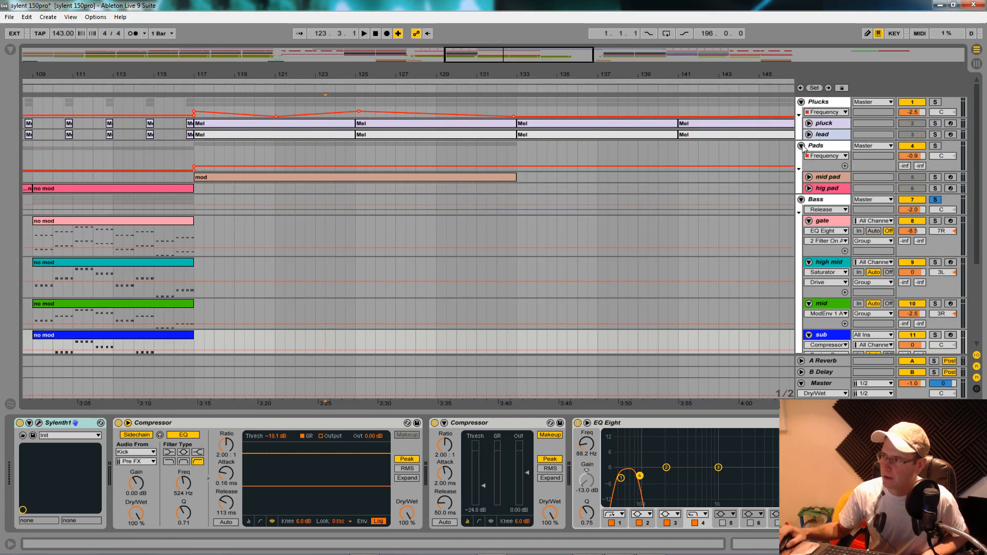
{"action": "left_click", "coordinate": [802, 146]}
{"action": "left_click", "coordinate": [801, 102]}
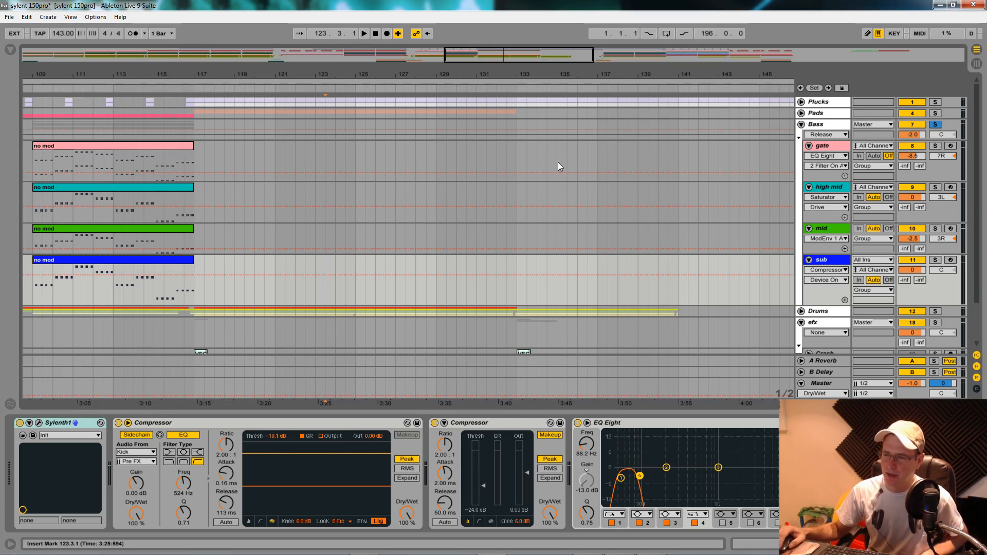
- Open the gate track's "no mod" clip to view its notes, and collapse and re-expand the Bass group
{"action": "double_click", "coordinate": [148, 152]}
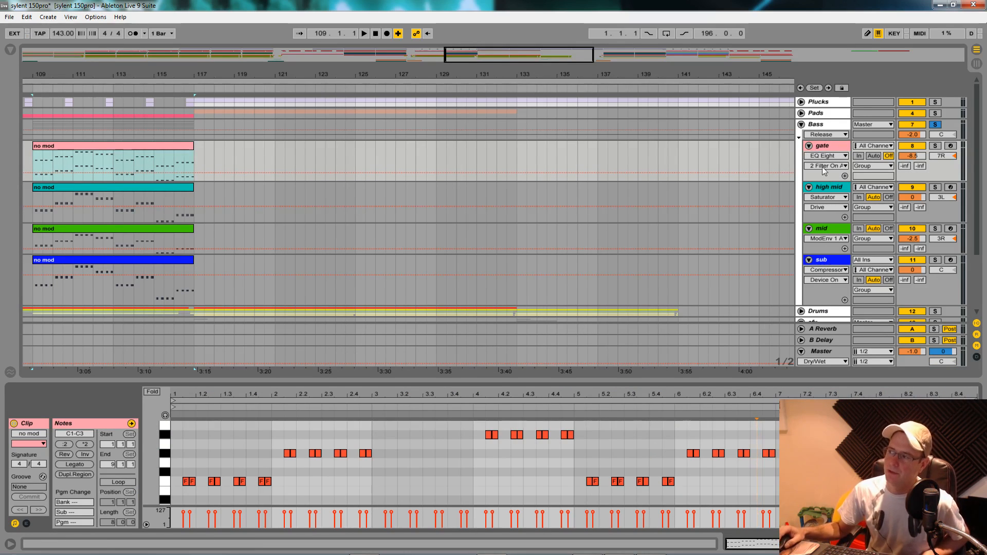
{"action": "left_click", "coordinate": [802, 124]}
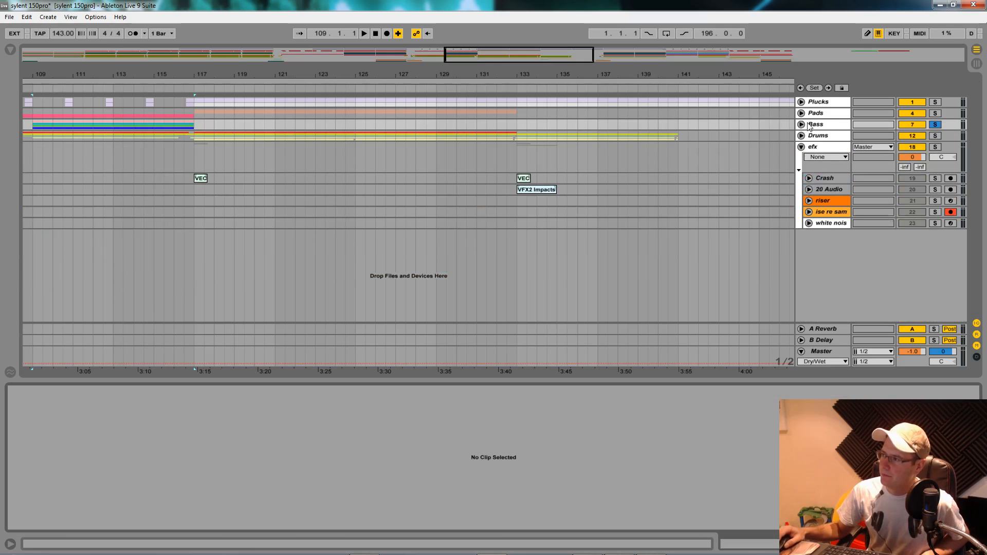
{"action": "left_click", "coordinate": [801, 125]}
- Open the gate track's Sylenth1 window, solo the track and audition it
{"action": "left_click", "coordinate": [832, 147]}
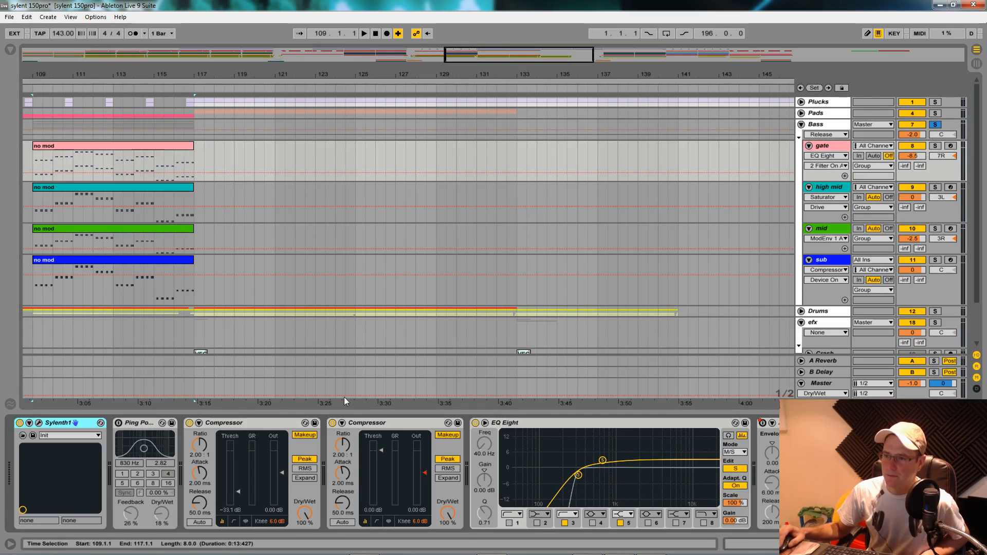
{"action": "left_click", "coordinate": [39, 423]}
{"action": "left_click_drag", "start_coordinate": [543, 249], "coordinate": [332, 137]}
{"action": "left_click", "coordinate": [935, 146]}
{"action": "key", "text": "space"}
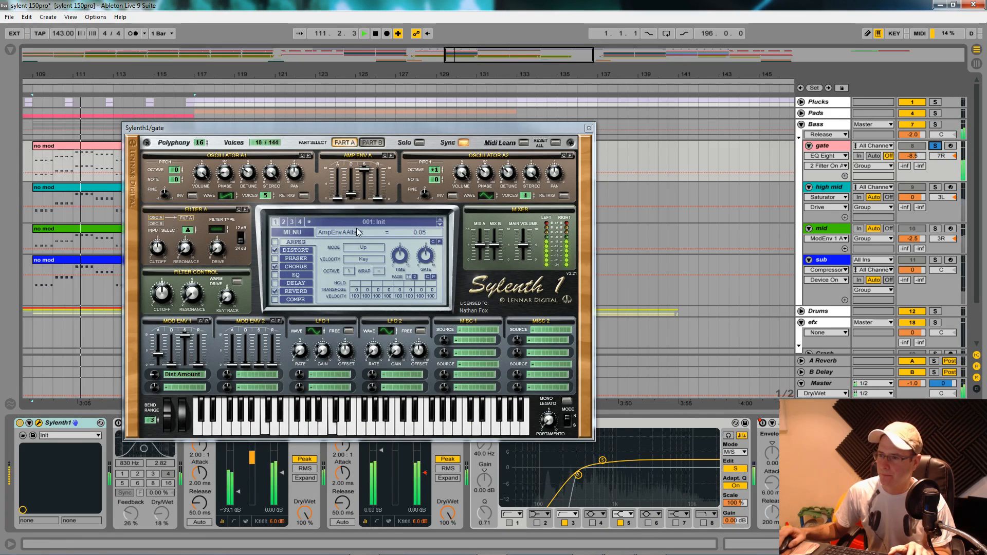
{"action": "key", "text": "space"}
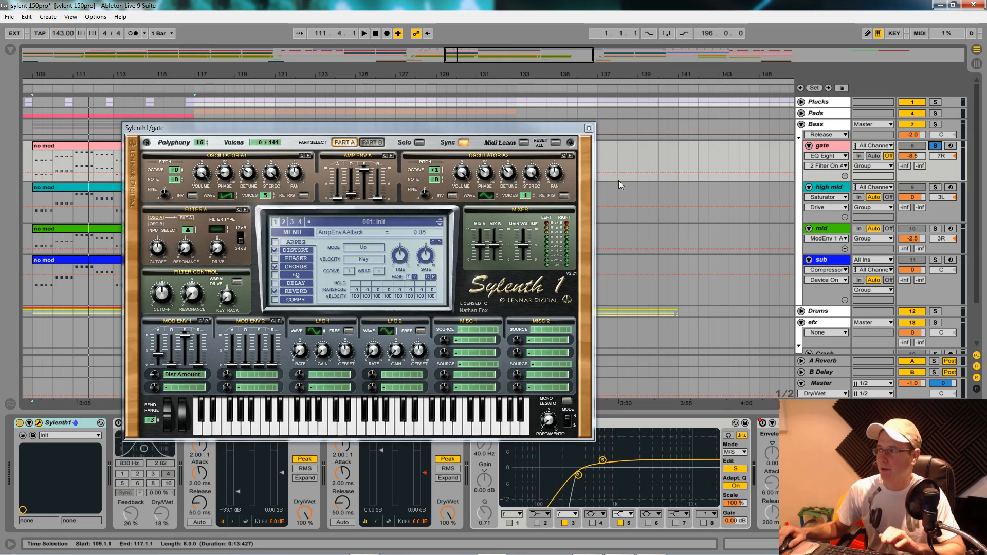
- Solo and play the high mid track, and replace the gate synth window with high mid's Sylenth1
{"action": "left_click_drag", "start_coordinate": [584, 131], "coordinate": [678, 273]}
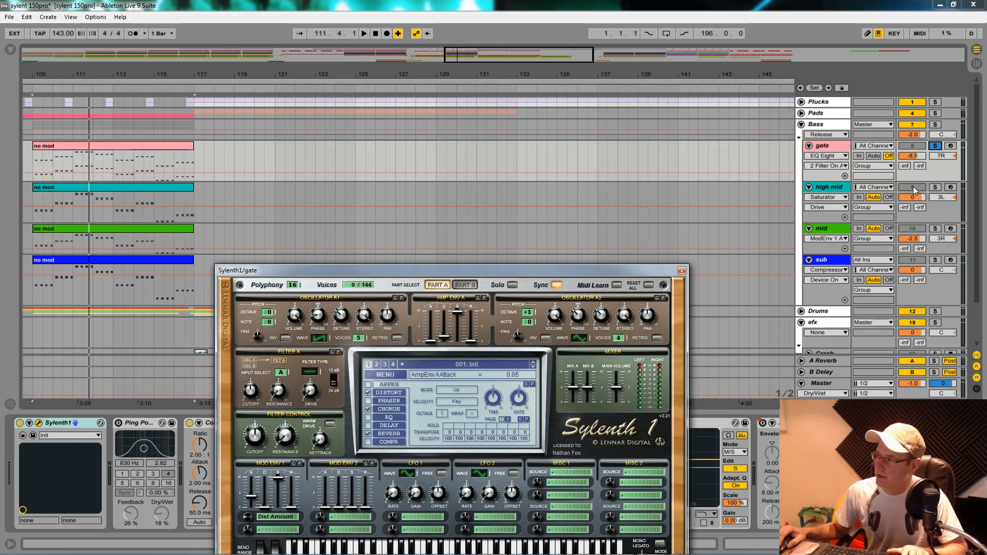
{"action": "left_click", "coordinate": [936, 187]}
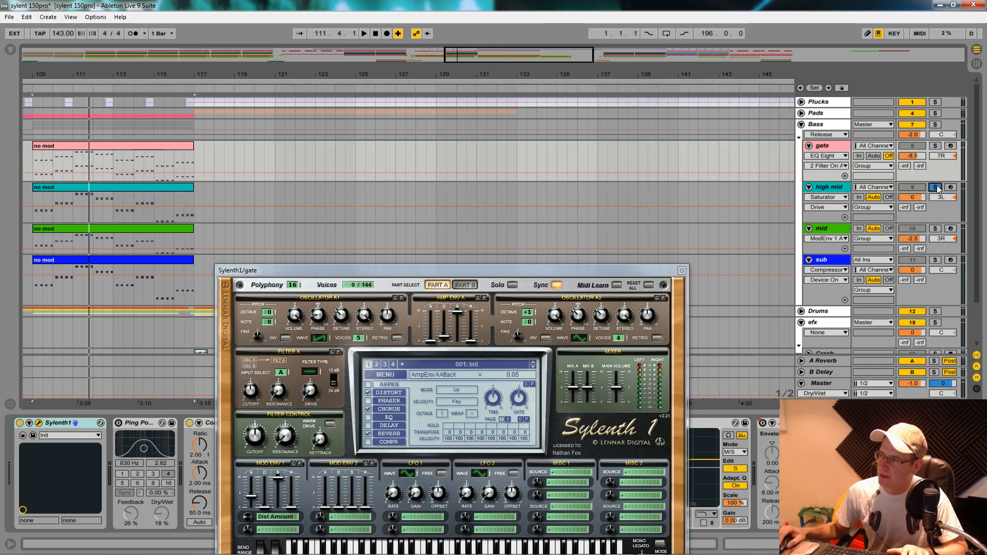
{"action": "key", "text": "space"}
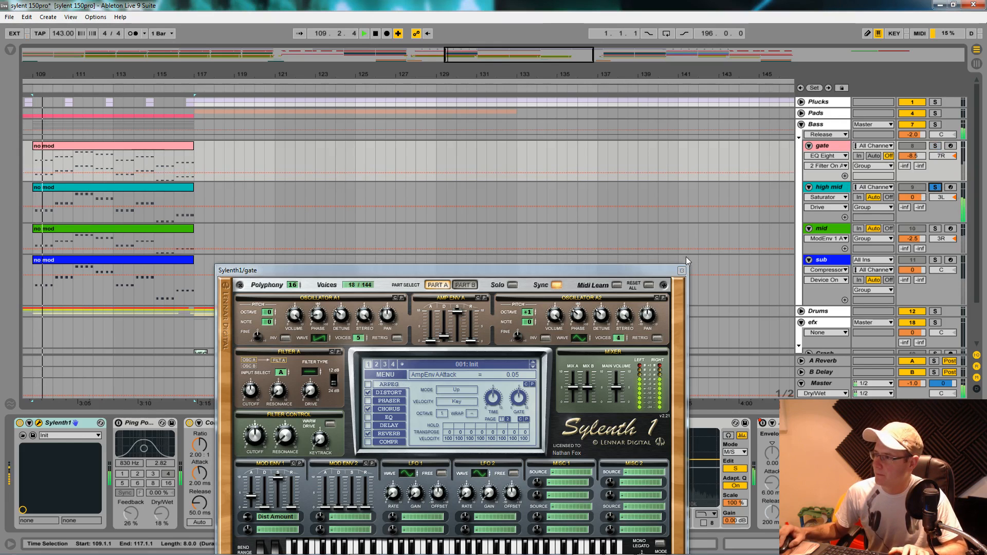
{"action": "left_click", "coordinate": [682, 271]}
{"action": "left_click", "coordinate": [828, 188]}
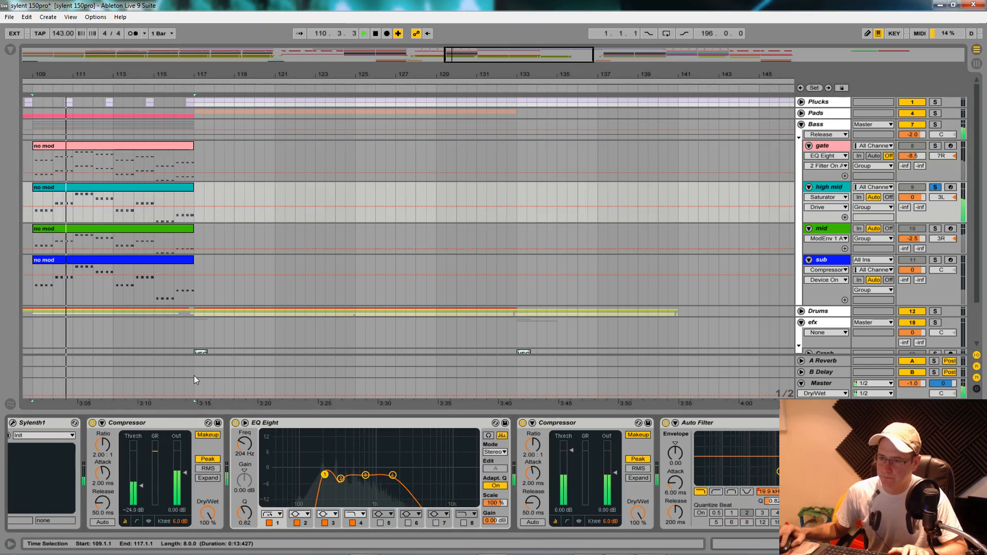
{"action": "left_click", "coordinate": [11, 423]}
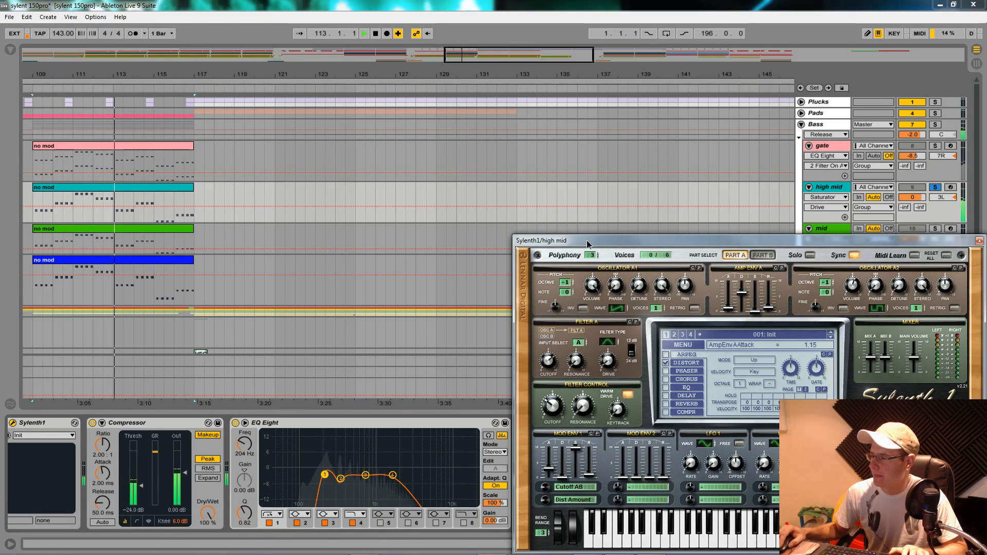
{"action": "left_click_drag", "start_coordinate": [667, 241], "coordinate": [389, 144]}
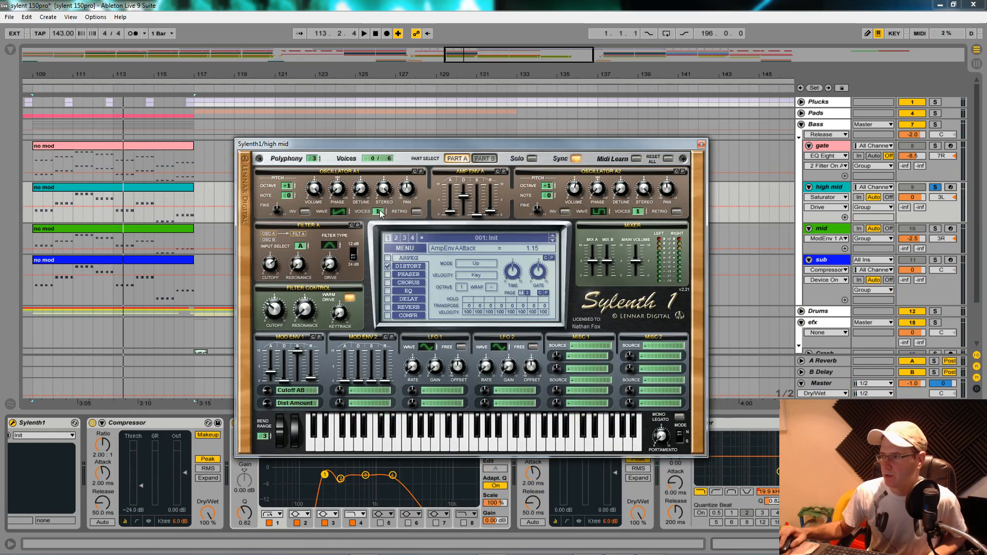
- Inspect Part B and Part A of high mid's Sylenth1, and play the track to examine its EQ Eight curve
{"action": "left_click", "coordinate": [486, 159]}
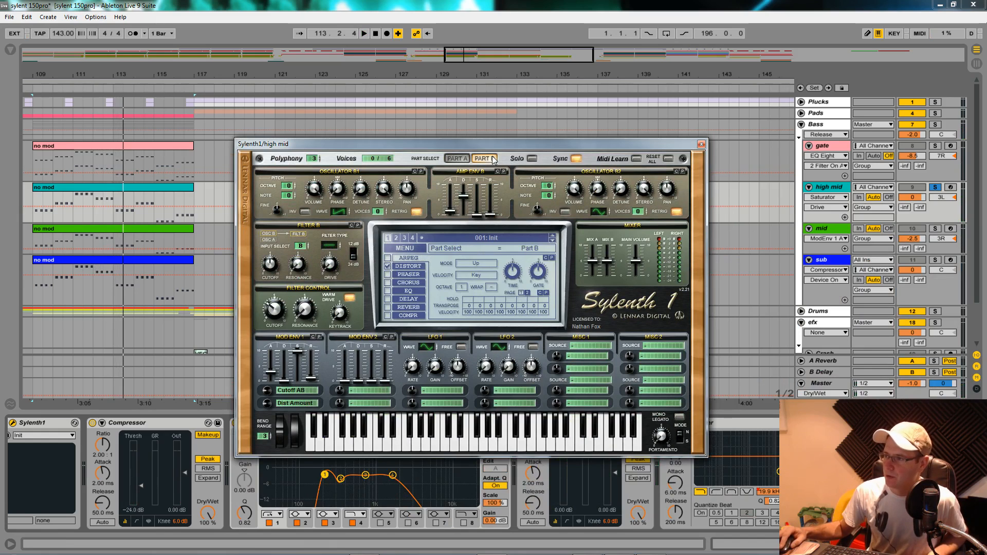
{"action": "left_click", "coordinate": [458, 159]}
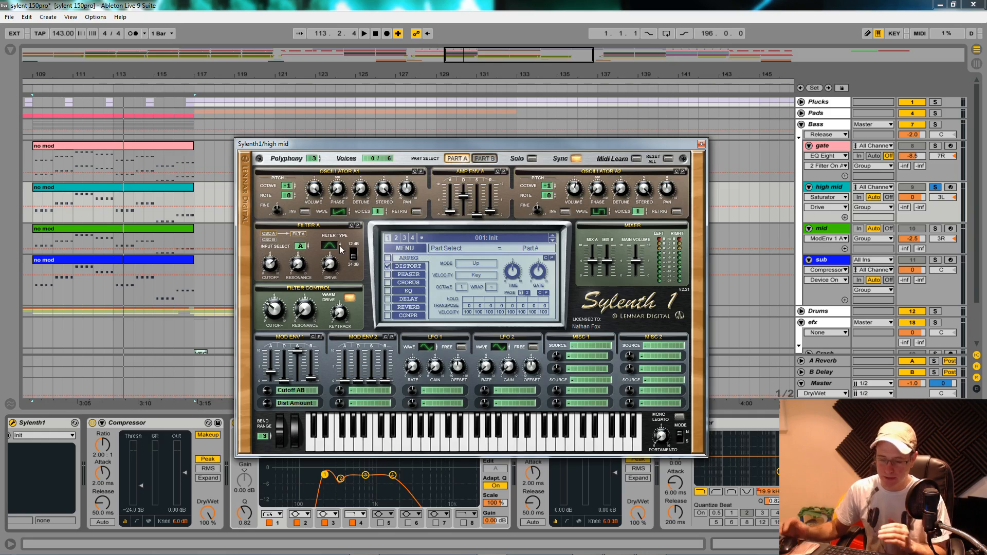
{"action": "key", "text": "space"}
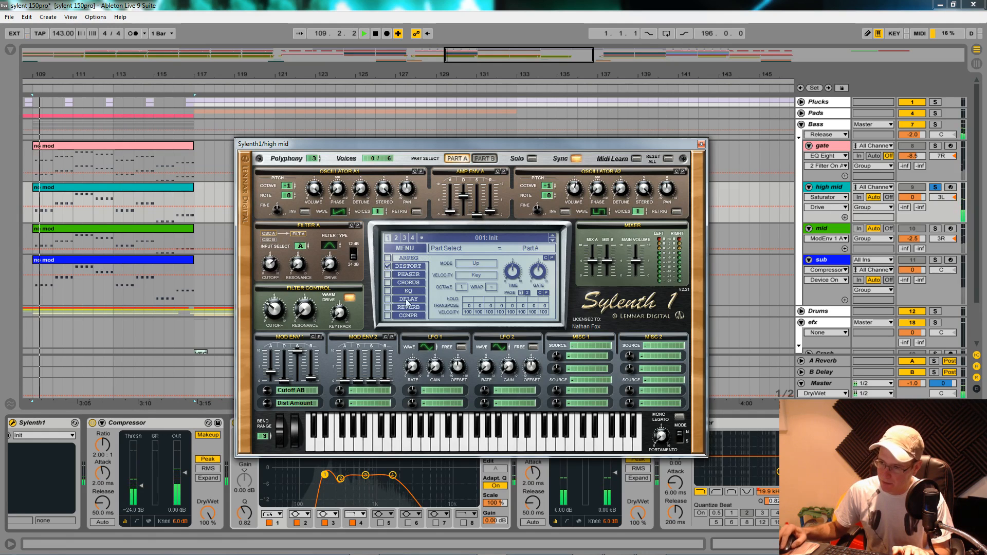
{"action": "left_click_drag", "start_coordinate": [454, 143], "coordinate": [480, 40]}
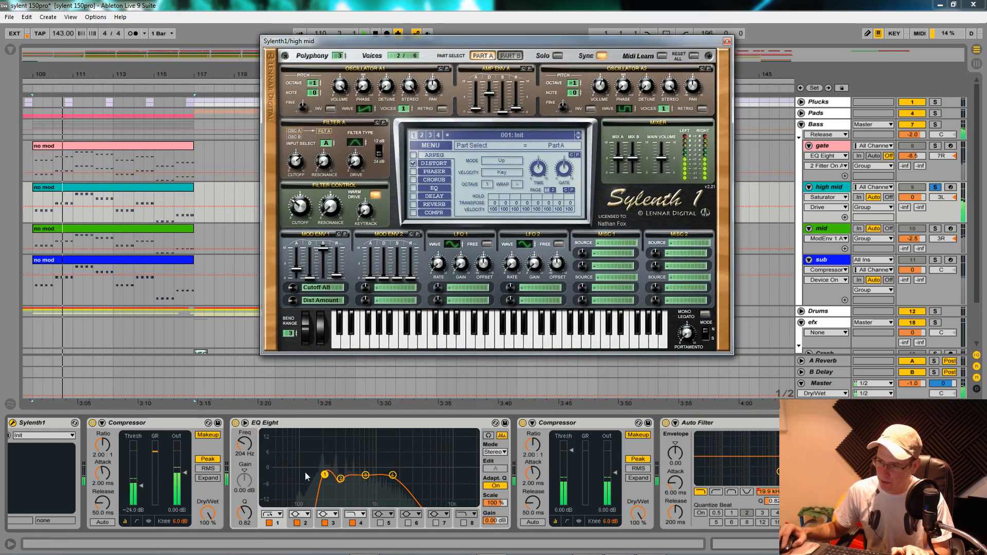
{"action": "left_click_drag", "start_coordinate": [263, 465], "coordinate": [324, 474]}
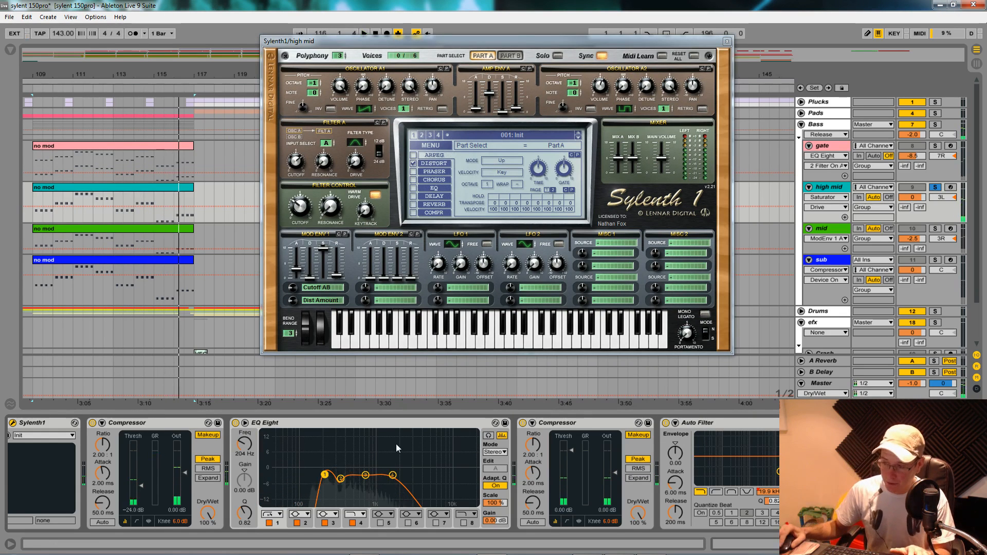
{"action": "left_click", "coordinate": [726, 42]}
- Show the mid track's devices, solo the track and start playback from bar 109
{"action": "left_click", "coordinate": [827, 232]}
{"action": "left_click", "coordinate": [934, 229]}
{"action": "key", "text": "space"}
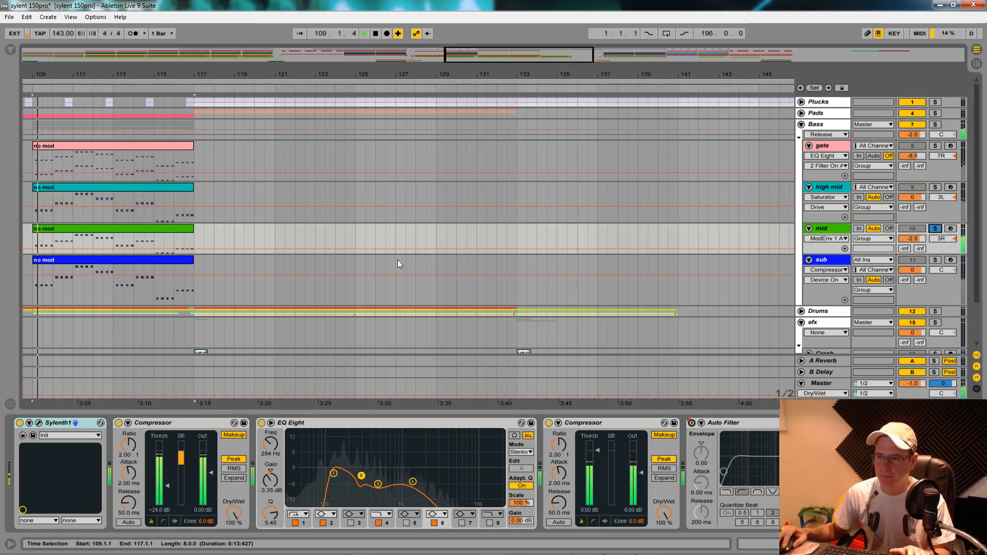
- Open the mid track's Sylenth1, inspect its Part B and Part A settings during playback, and close it
{"action": "double_click", "coordinate": [831, 230]}
{"action": "left_click", "coordinate": [39, 423]}
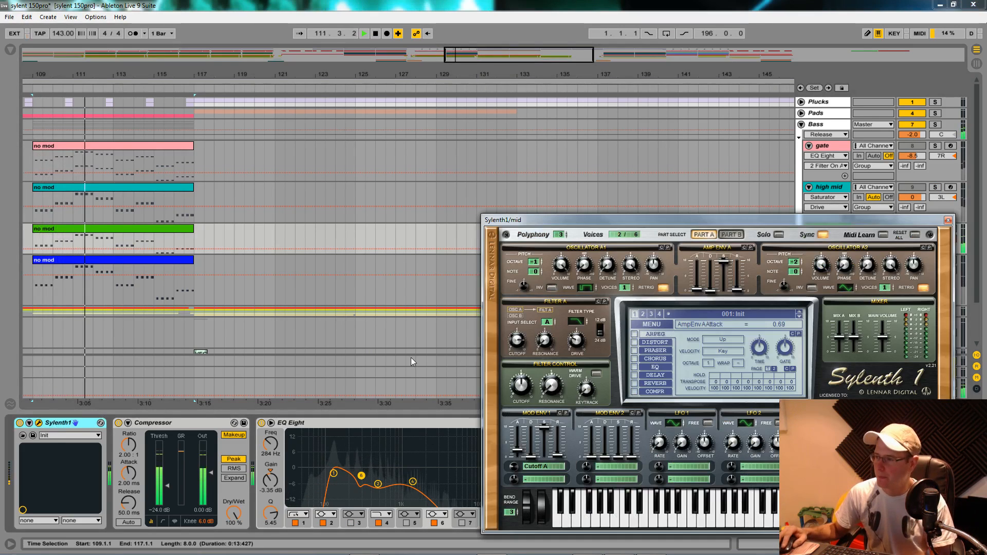
{"action": "left_click_drag", "start_coordinate": [686, 219], "coordinate": [559, 170]}
{"action": "left_click", "coordinate": [602, 187]}
{"action": "left_click", "coordinate": [579, 186]}
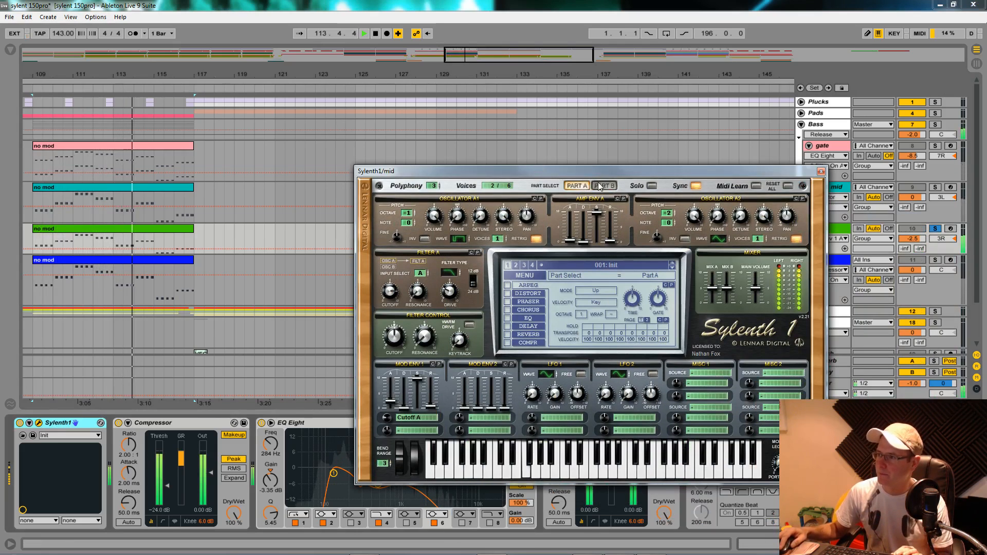
{"action": "key", "text": "space"}
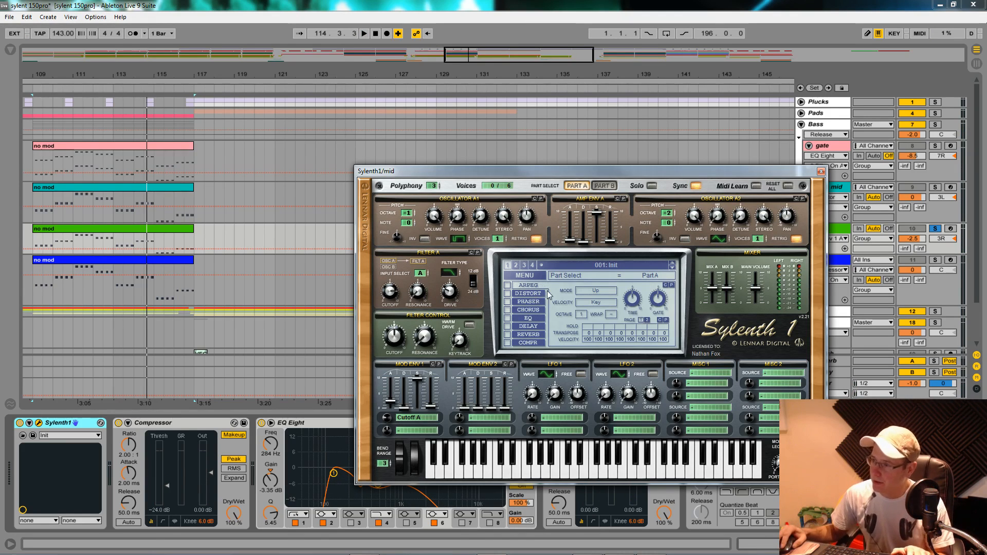
{"action": "left_click", "coordinate": [821, 171]}
- Open the sub track's Sylenth1 window, and solo the sub during playback
{"action": "left_click", "coordinate": [822, 264]}
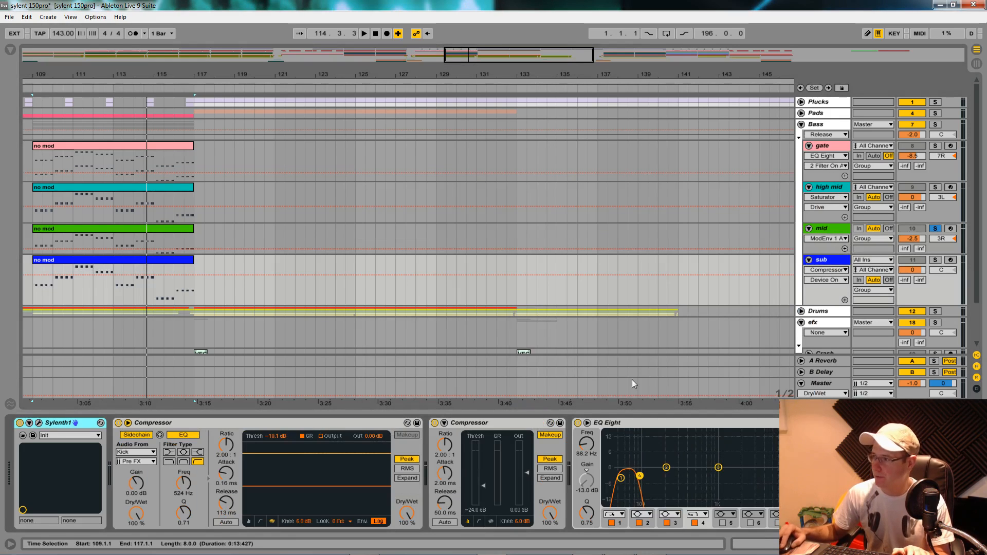
{"action": "left_click", "coordinate": [39, 423]}
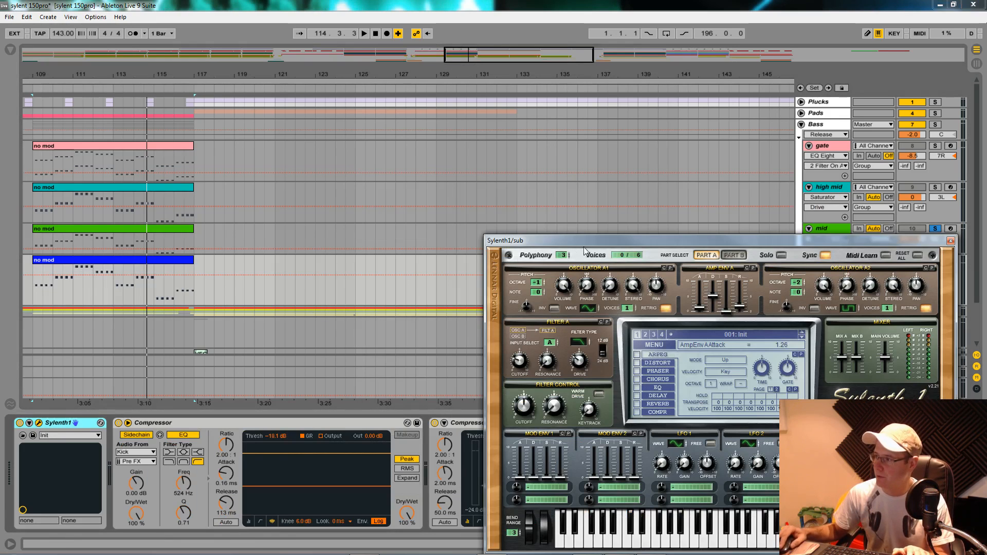
{"action": "left_click_drag", "start_coordinate": [624, 244], "coordinate": [459, 155]}
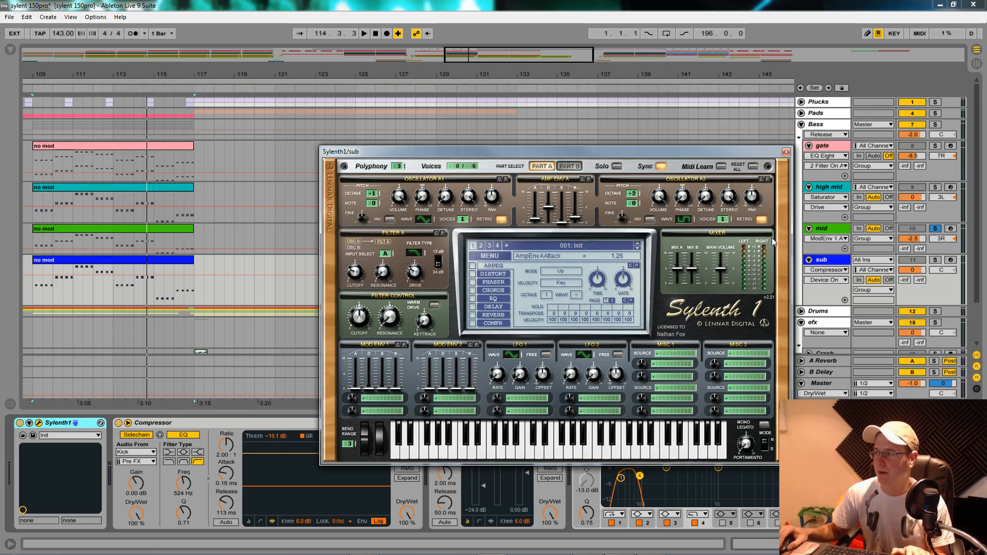
{"action": "key", "text": "space"}
{"action": "left_click", "coordinate": [935, 261]}
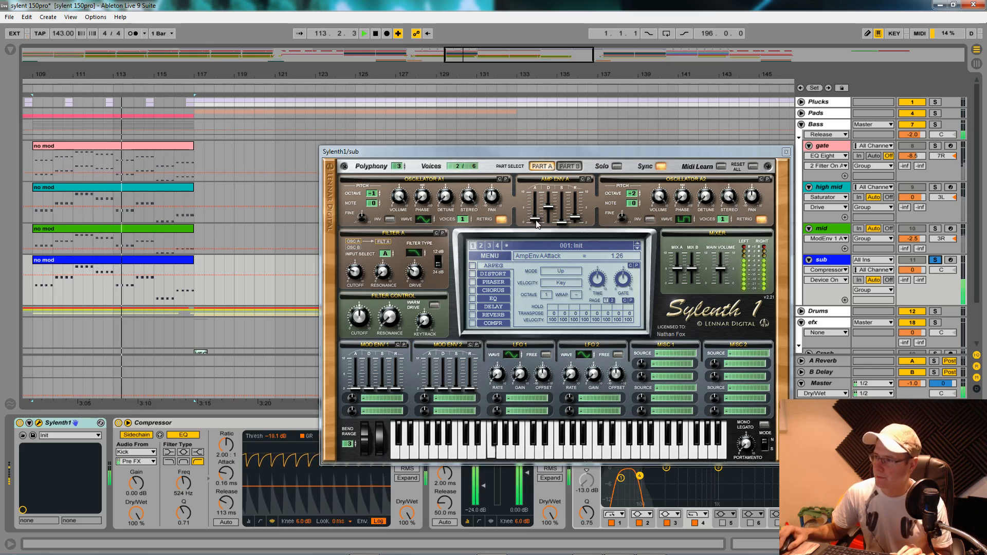
- Set the Amp Env A attack of the sub's Sylenth1 to 1.54 and stop playback
{"action": "left_click_drag", "start_coordinate": [536, 224], "coordinate": [536, 220]}
{"action": "key", "text": "space"}
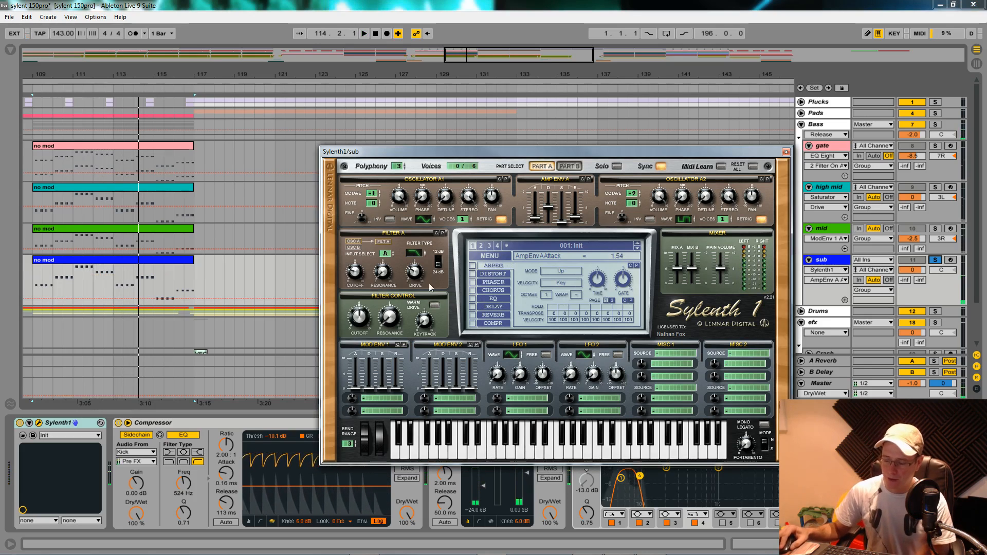
- Check the Filter A cutoff and Filter Control cutoff in the sub's Sylenth1, and audition the sub again
{"action": "left_click", "coordinate": [357, 274]}
{"action": "left_click_drag", "start_coordinate": [357, 273], "coordinate": [358, 275]}
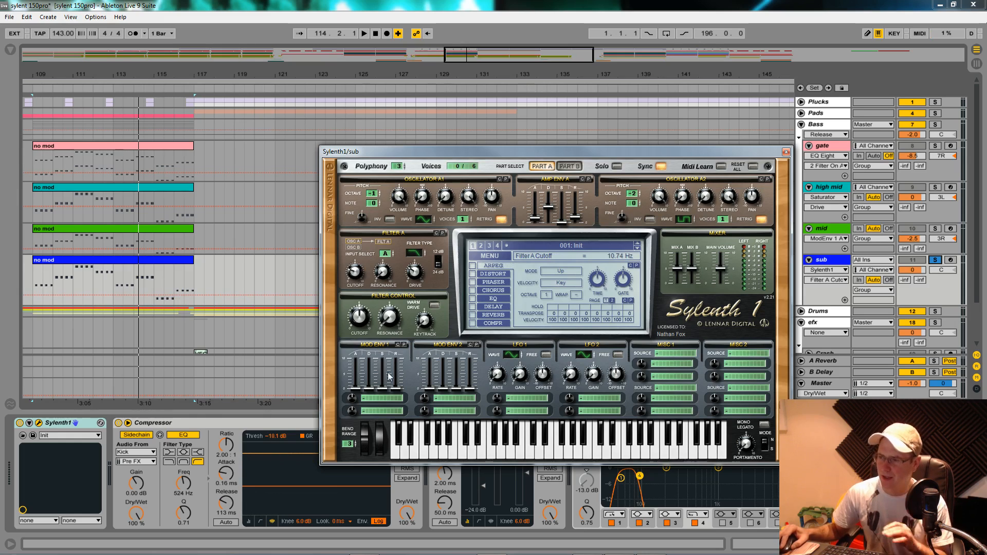
{"action": "left_click", "coordinate": [365, 320]}
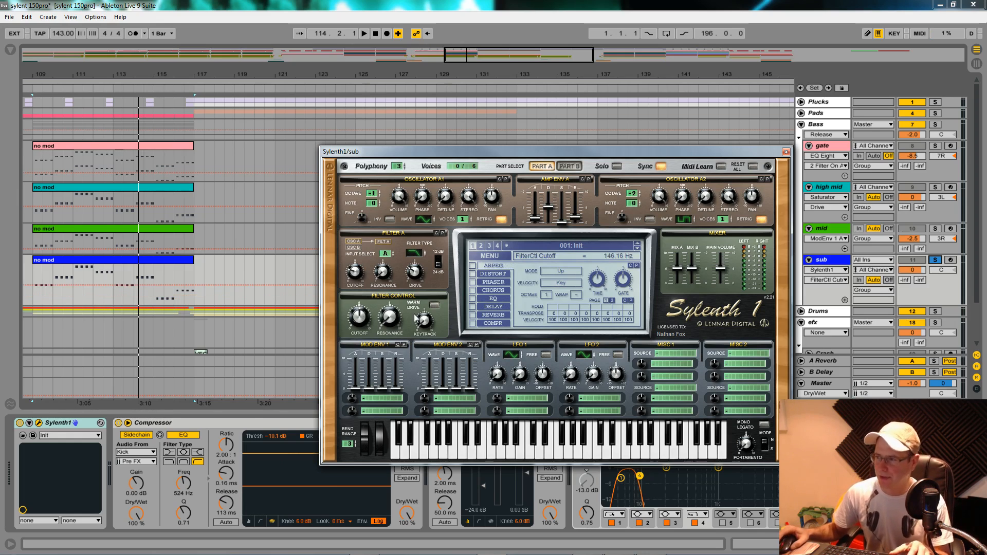
{"action": "key", "text": "space"}
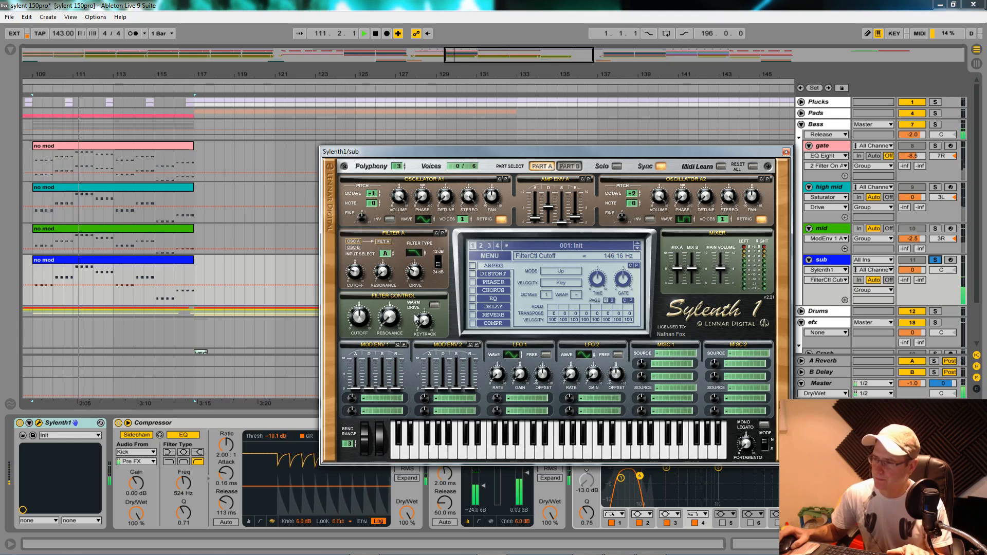
{"action": "key", "text": "space"}
- Unsolo the sub, close its synth window, and solo the whole Bass group for playback from bar 109
{"action": "left_click", "coordinate": [935, 262]}
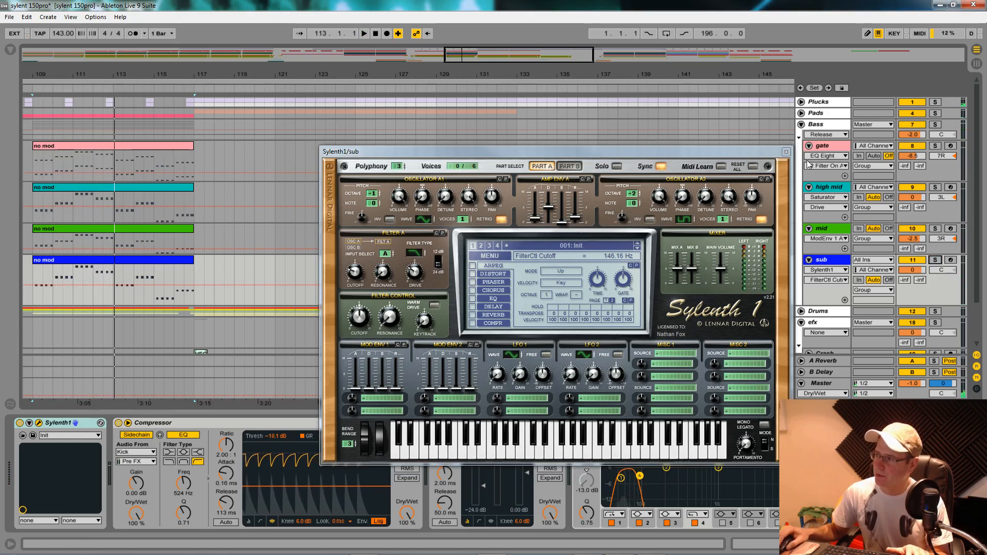
{"action": "left_click", "coordinate": [786, 152]}
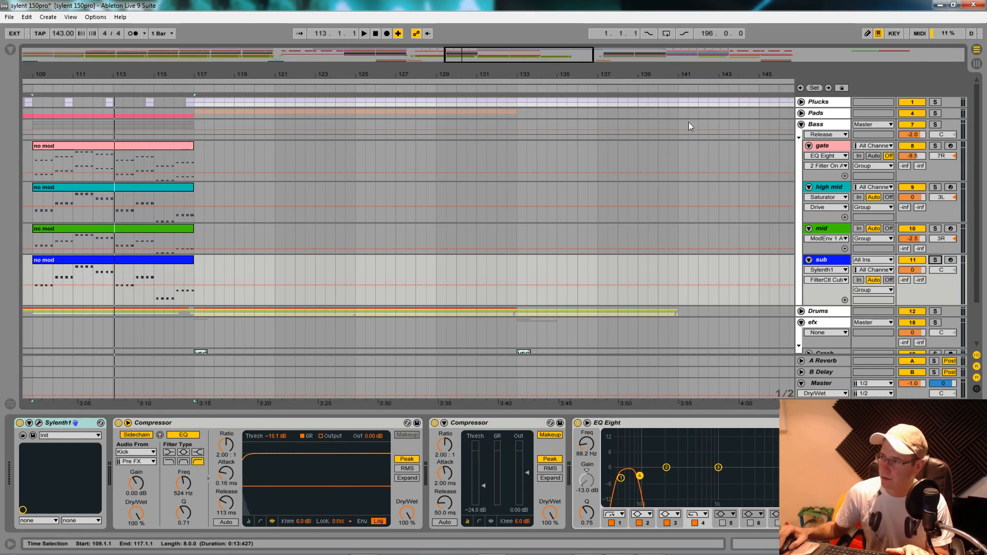
{"action": "left_click", "coordinate": [935, 124]}
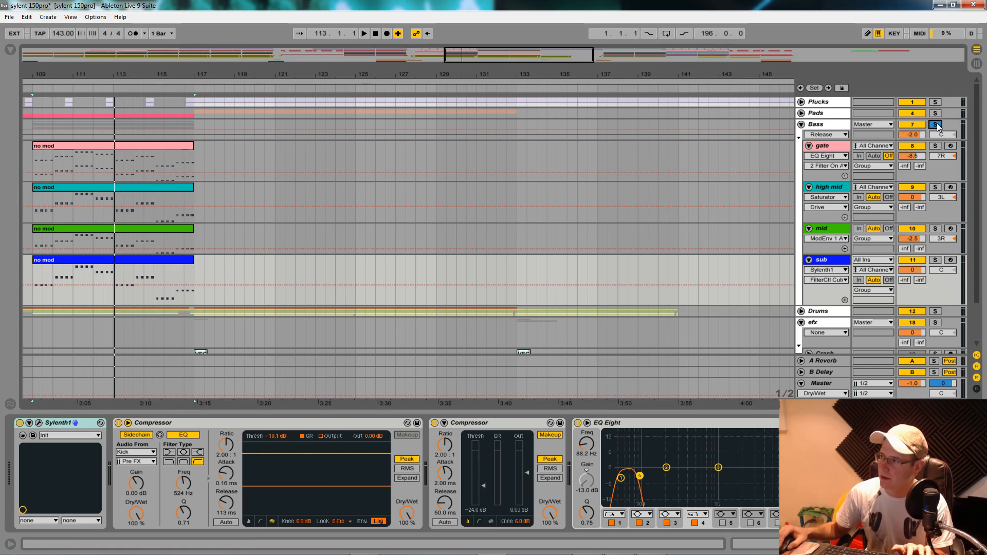
{"action": "key", "text": "space"}
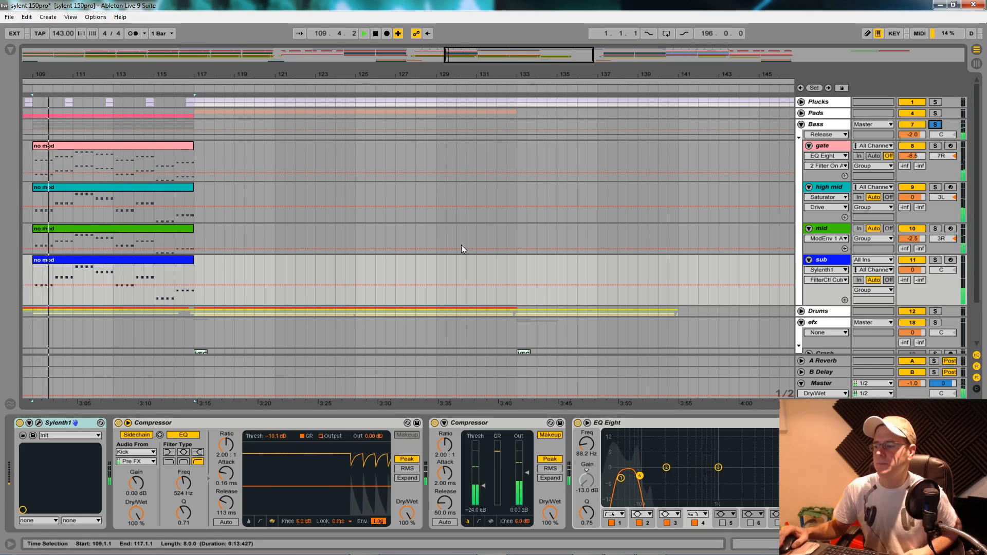
- Bypass the Saturator, Overdrive, Glue Compressor and Compressor on the Bass group during playback, and stop playback
{"action": "left_click", "coordinate": [817, 125]}
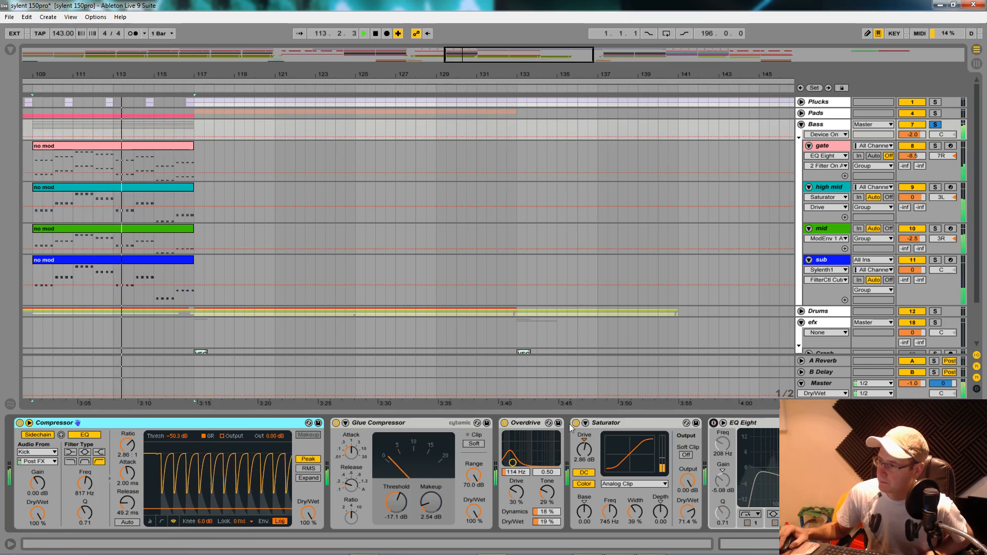
{"action": "left_click", "coordinate": [585, 423]}
{"action": "left_click", "coordinate": [586, 423]}
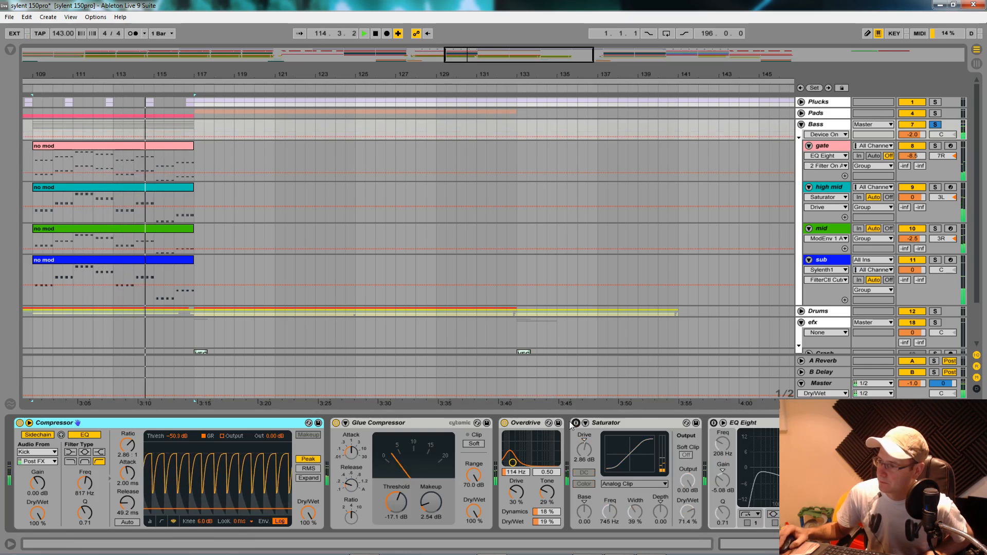
{"action": "left_click", "coordinate": [336, 423]}
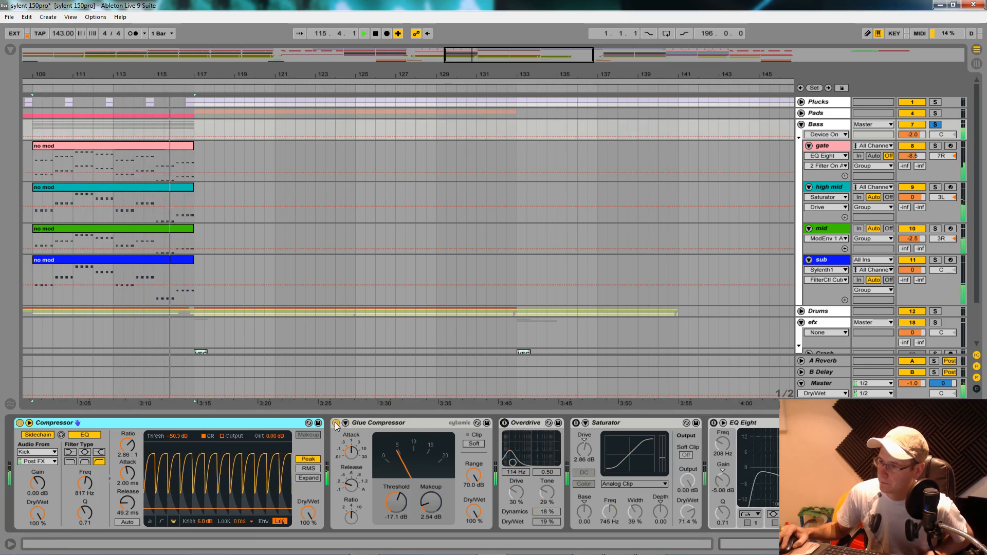
{"action": "left_click", "coordinate": [19, 424]}
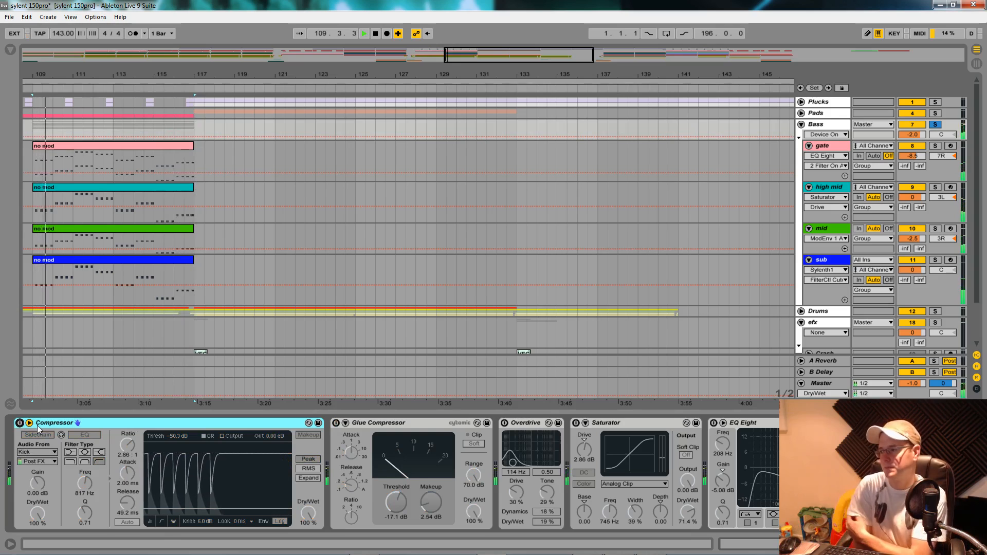
{"action": "key", "text": "space"}
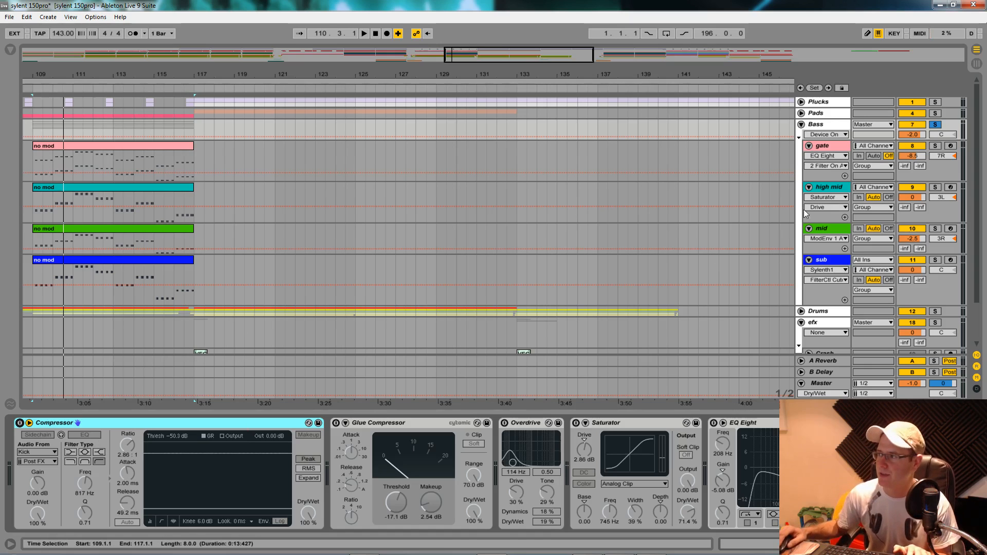
- Solo and audition the gate track, and switch its EQ Eight to edit the mid (M) channel
{"action": "left_click", "coordinate": [832, 147]}
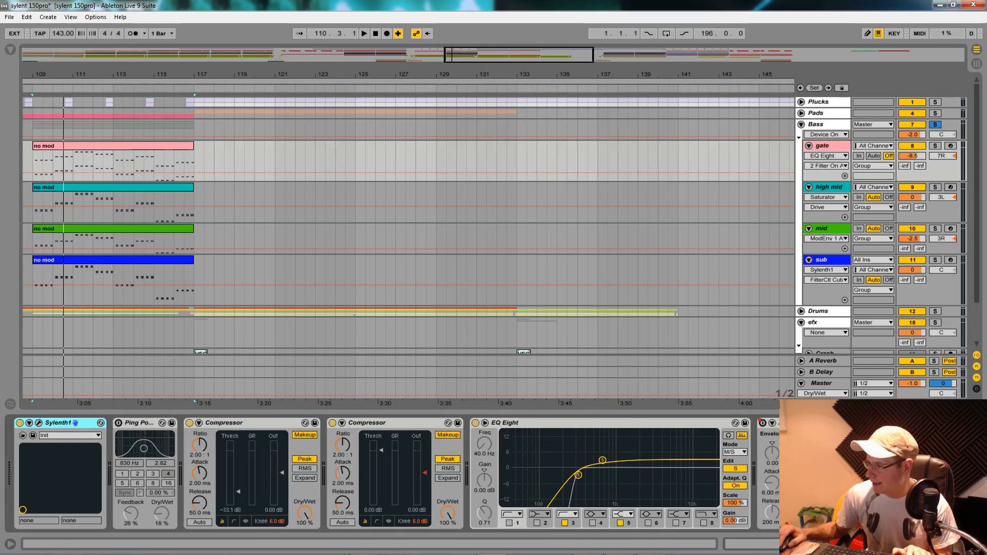
{"action": "left_click", "coordinate": [935, 145]}
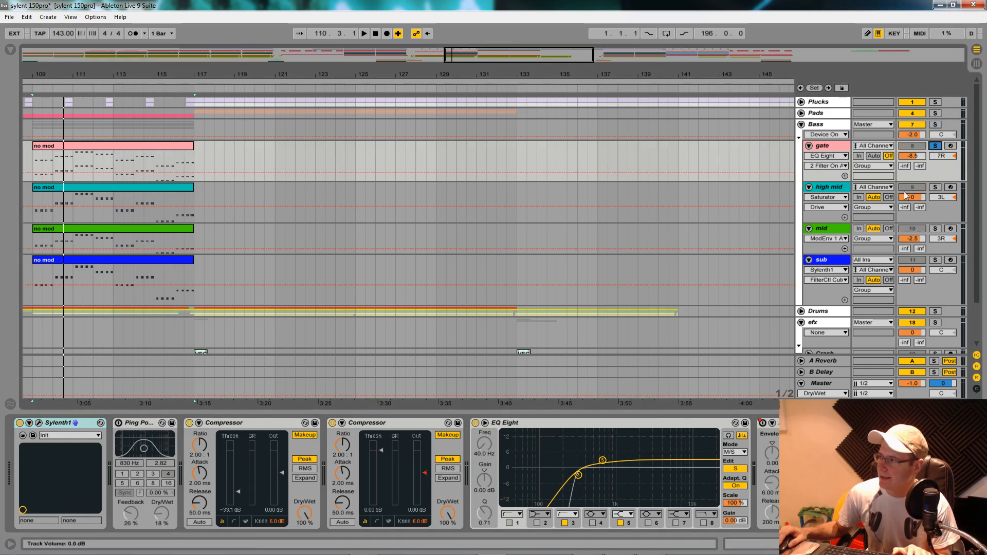
{"action": "key", "text": "space"}
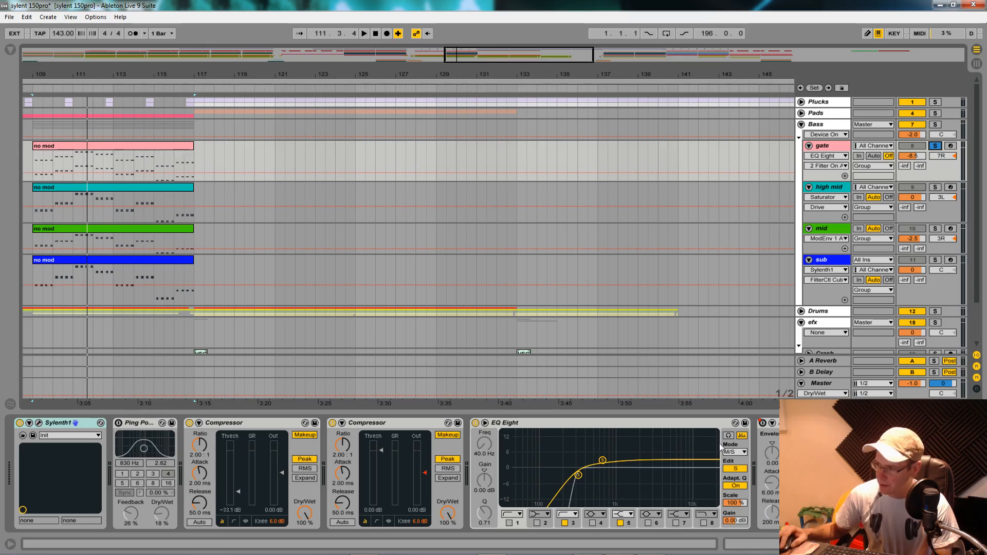
{"action": "left_click", "coordinate": [737, 470]}
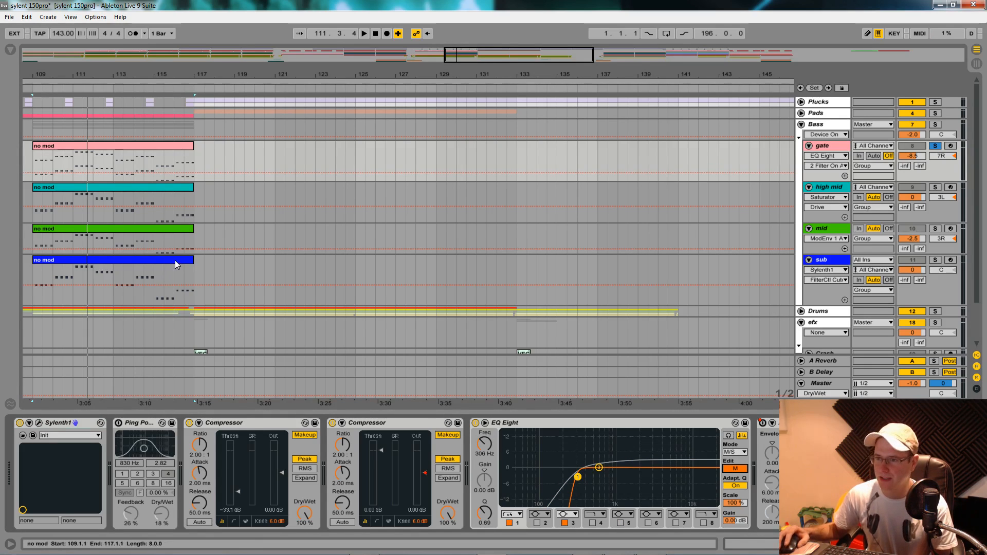
- Examine the spectrum in the mid track's Parametric EQ 2 during a short playback
{"action": "left_click", "coordinate": [833, 228]}
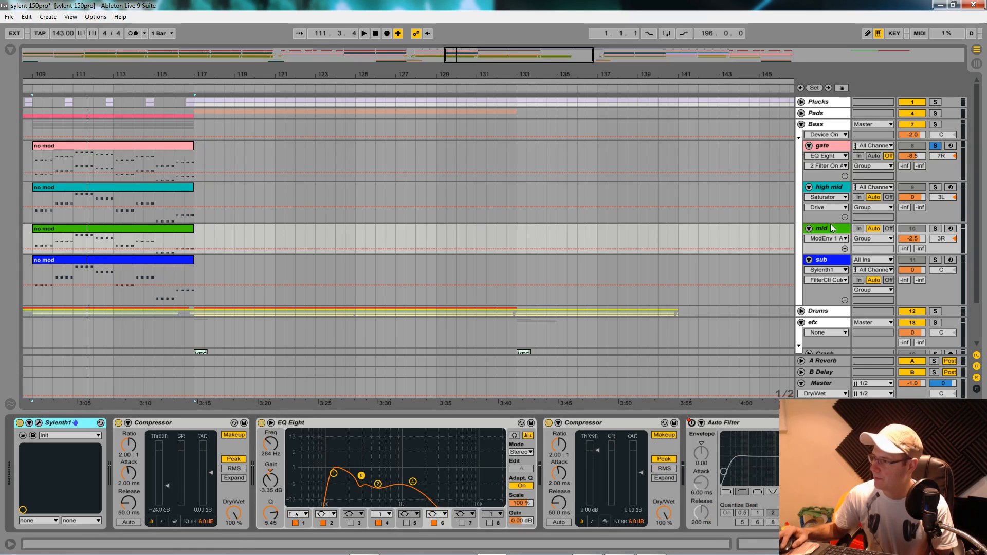
{"action": "key", "text": "space"}
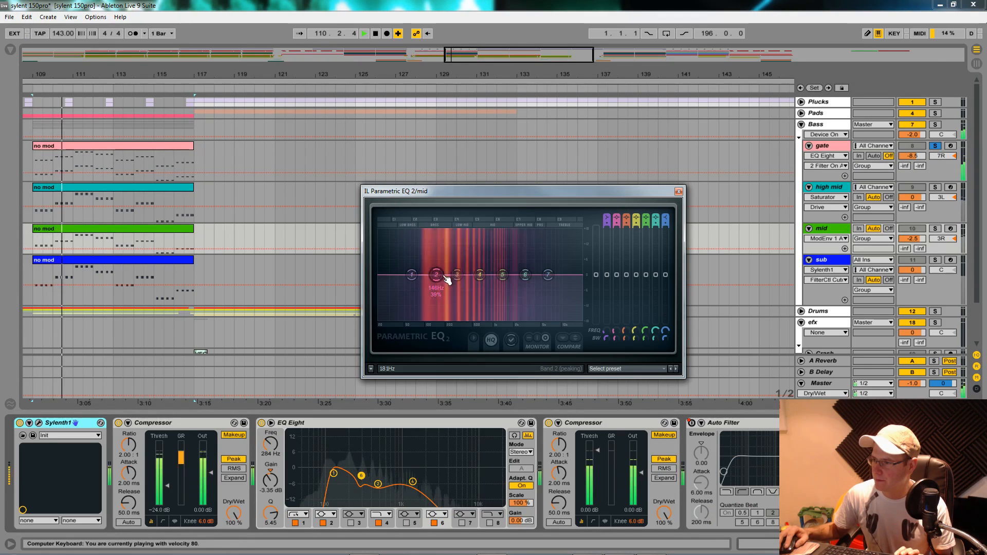
{"action": "key", "text": "space"}
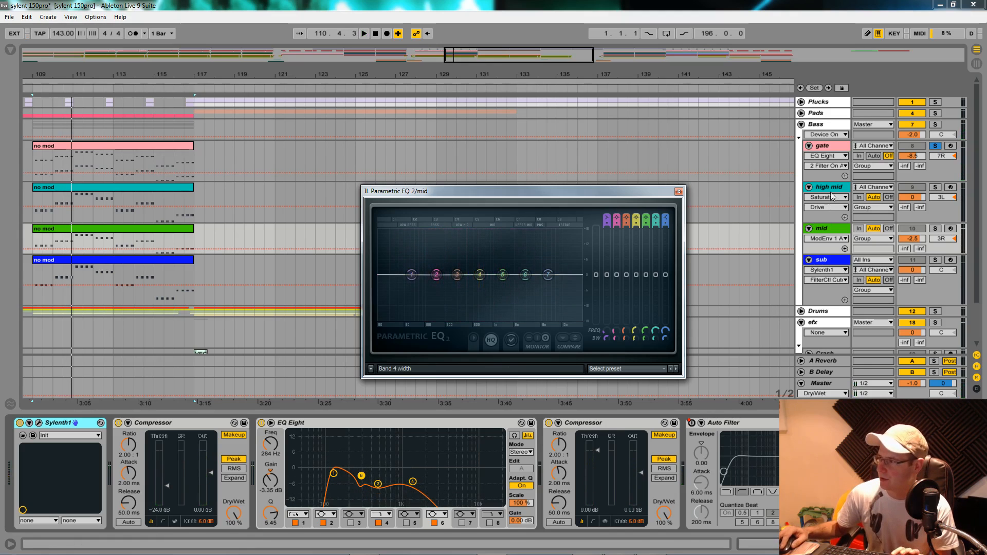
- Solo the high mid track, start playback, and look over its Sylenth1 settings before closing the synth window
{"action": "left_click", "coordinate": [877, 198]}
{"action": "left_click", "coordinate": [935, 187]}
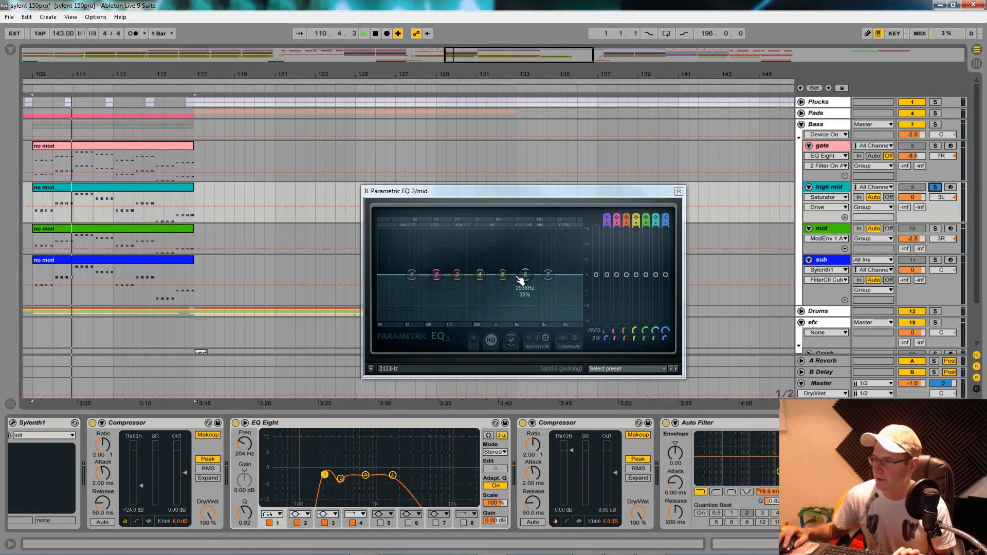
{"action": "key", "text": "space"}
{"action": "left_click", "coordinate": [13, 423]}
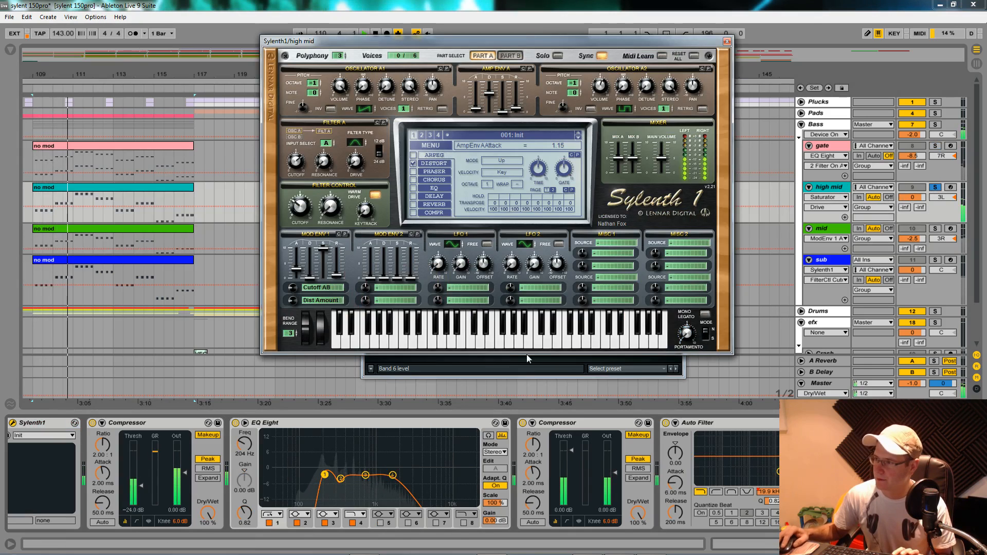
{"action": "left_click", "coordinate": [727, 41]}
- Examine the high mid's spectrum in its Parametric EQ 2, stop playback, and close both Parametric EQ 2 windows
{"action": "scroll", "coordinate": [865, 463], "scroll_direction": "right", "scroll_amount": 3}
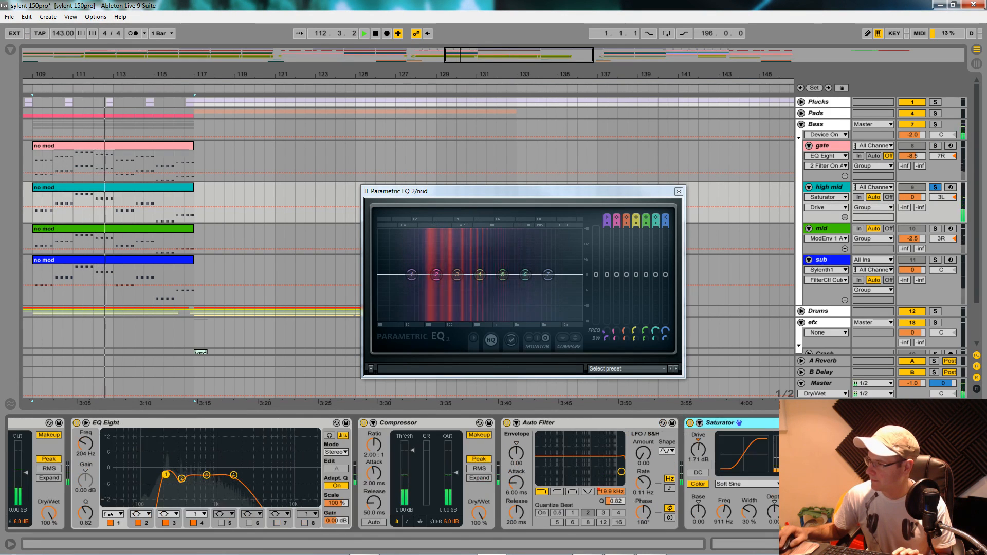
{"action": "left_click", "coordinate": [866, 423]}
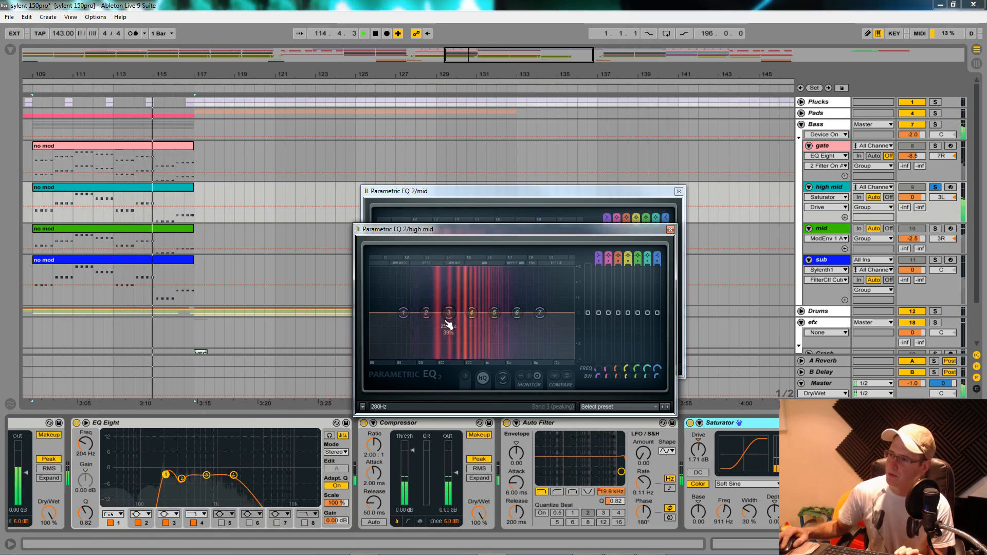
{"action": "key", "text": "space"}
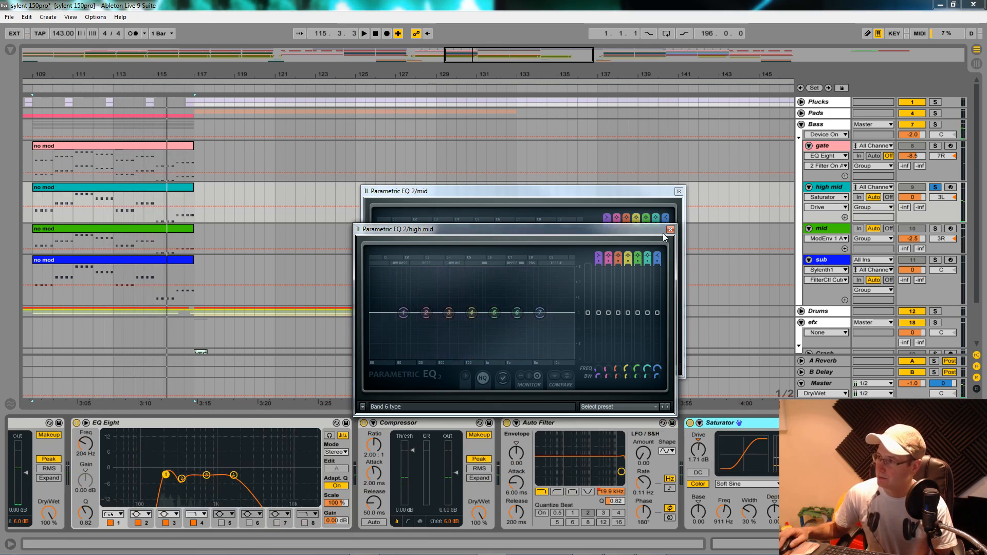
{"action": "left_click", "coordinate": [671, 230]}
{"action": "left_click", "coordinate": [679, 191]}
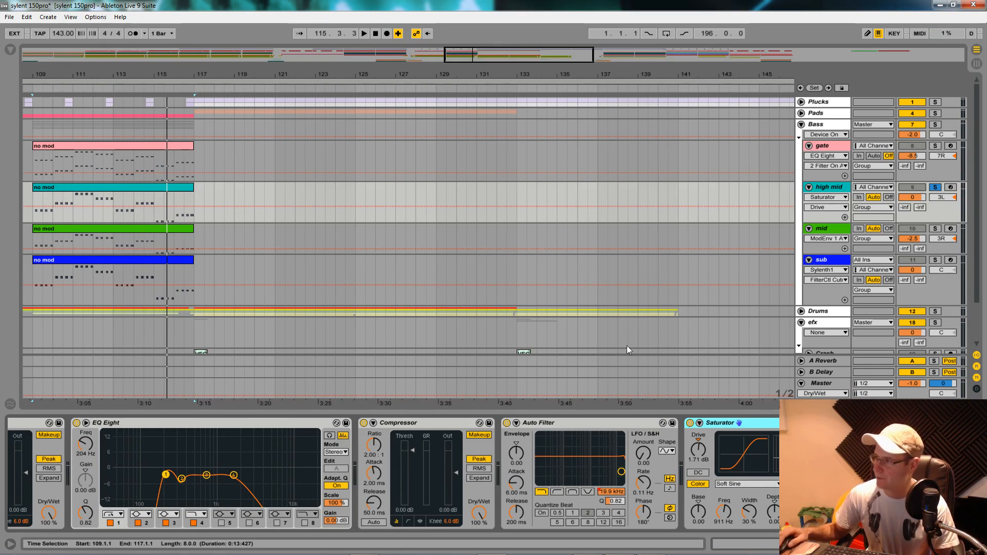
- Review the device chains of the gate and the Bass group, and solo the gate for a short playback from bar 109
{"action": "left_click", "coordinate": [825, 147]}
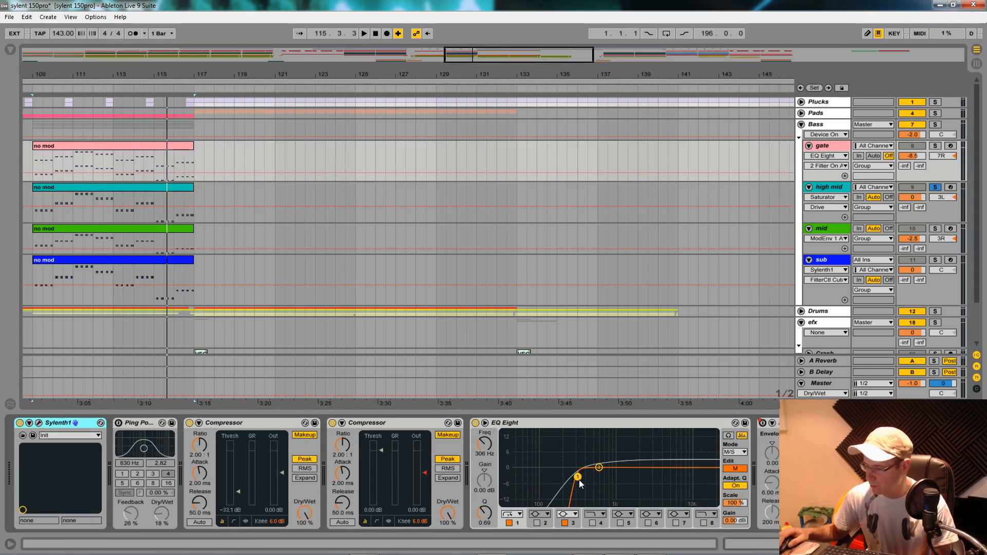
{"action": "key", "text": "space"}
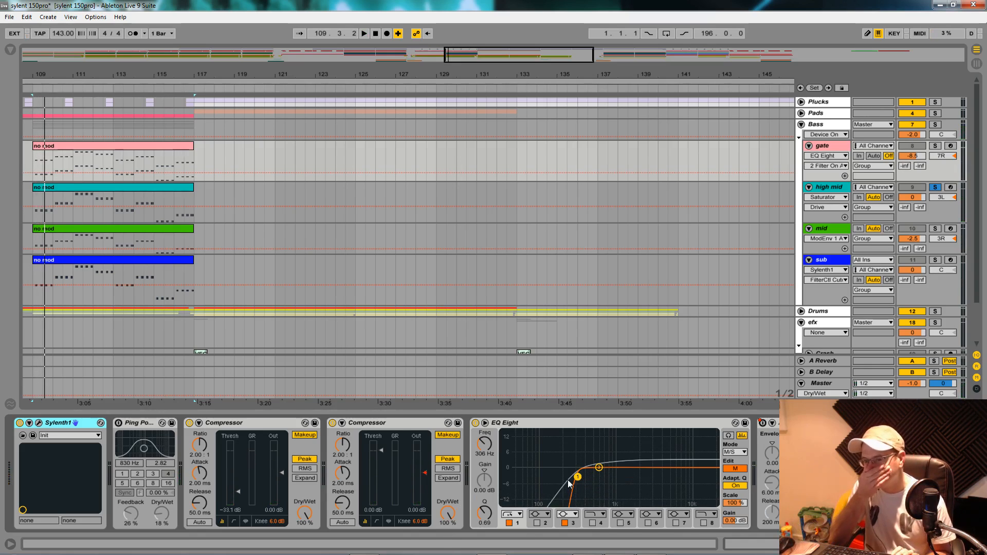
{"action": "left_click", "coordinate": [833, 125]}
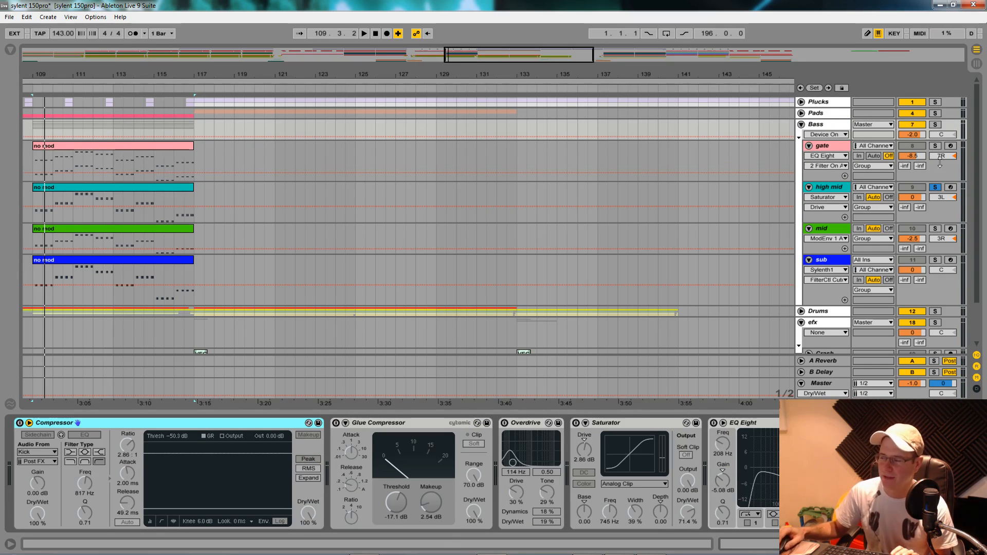
{"action": "left_click", "coordinate": [838, 146]}
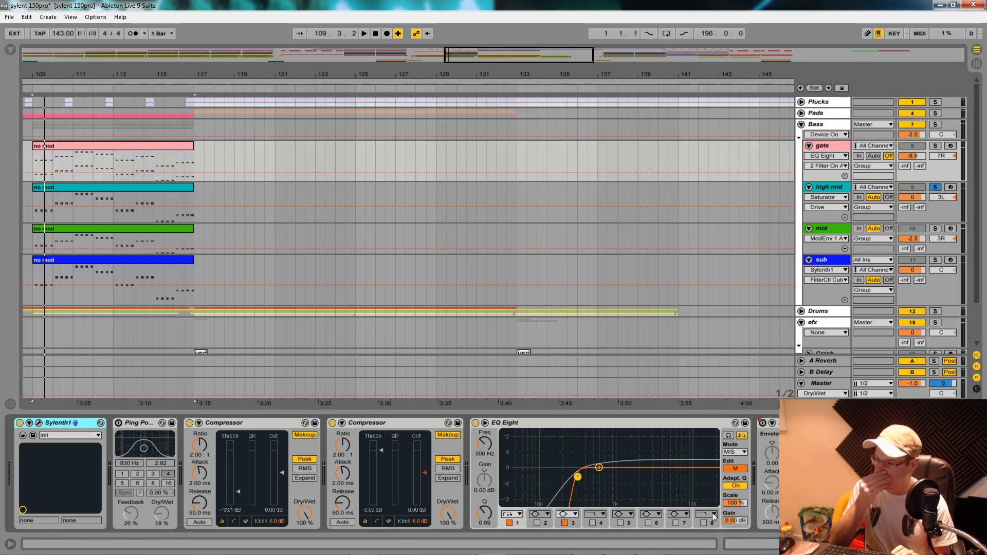
{"action": "left_click", "coordinate": [936, 146]}
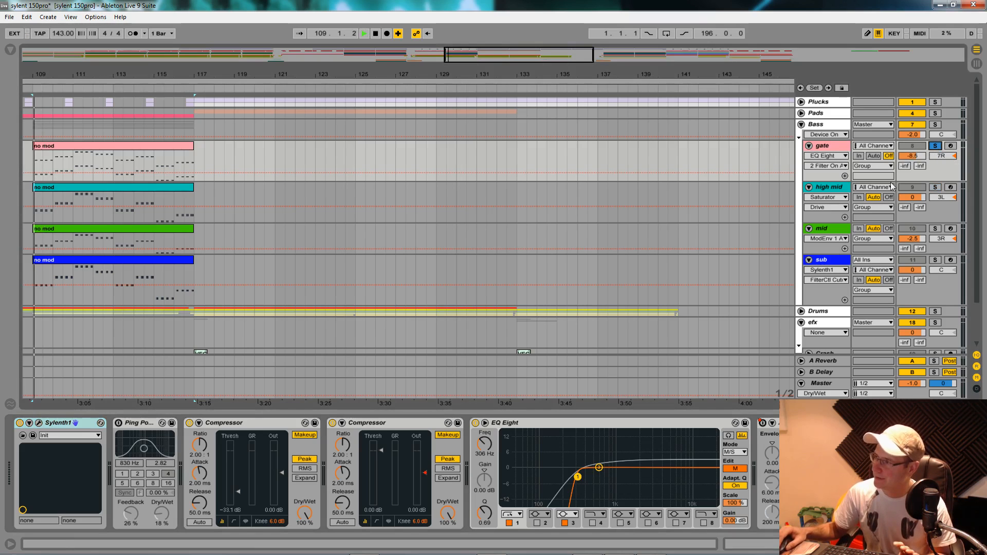
{"action": "key", "text": "space"}
{"action": "key", "text": "space"}
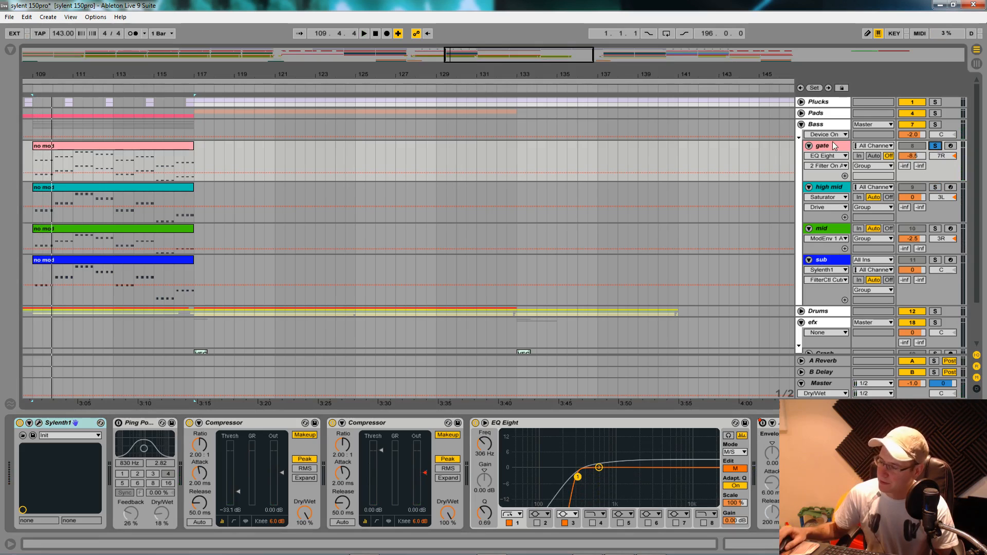
- Check the gate's Sylenth1 settings, close its window, and switch the gate's EQ Eight to edit the side (S) channel
{"action": "left_click", "coordinate": [39, 423]}
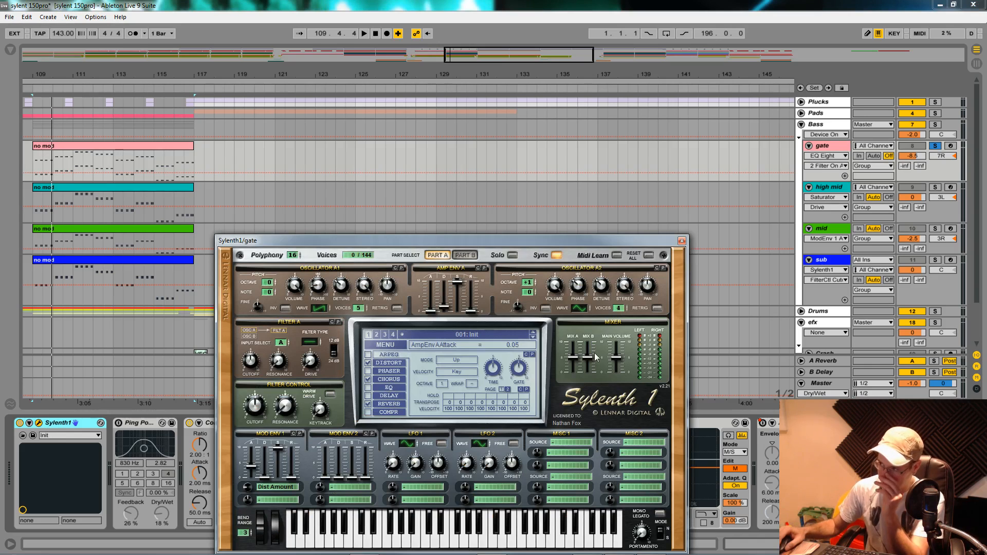
{"action": "left_click", "coordinate": [681, 241]}
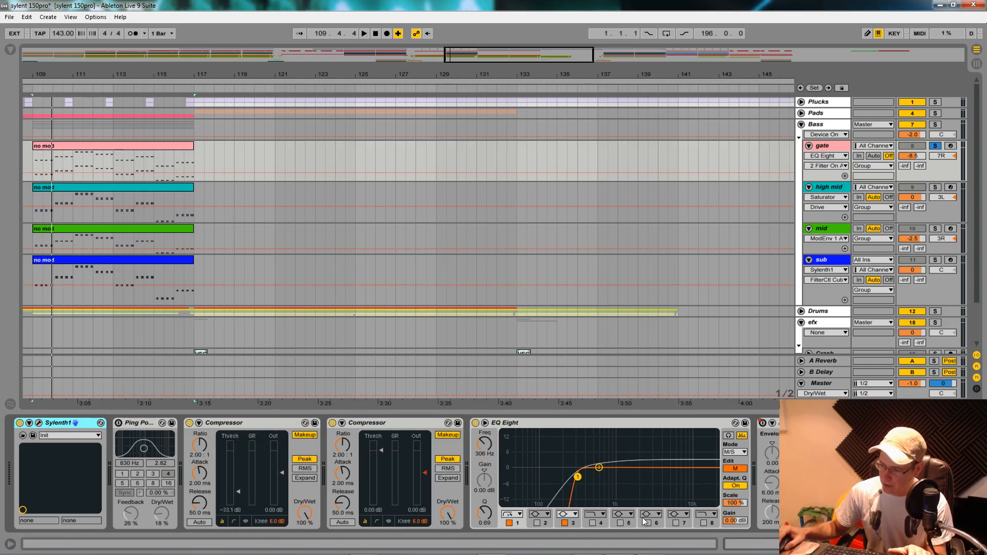
{"action": "left_click", "coordinate": [737, 469]}
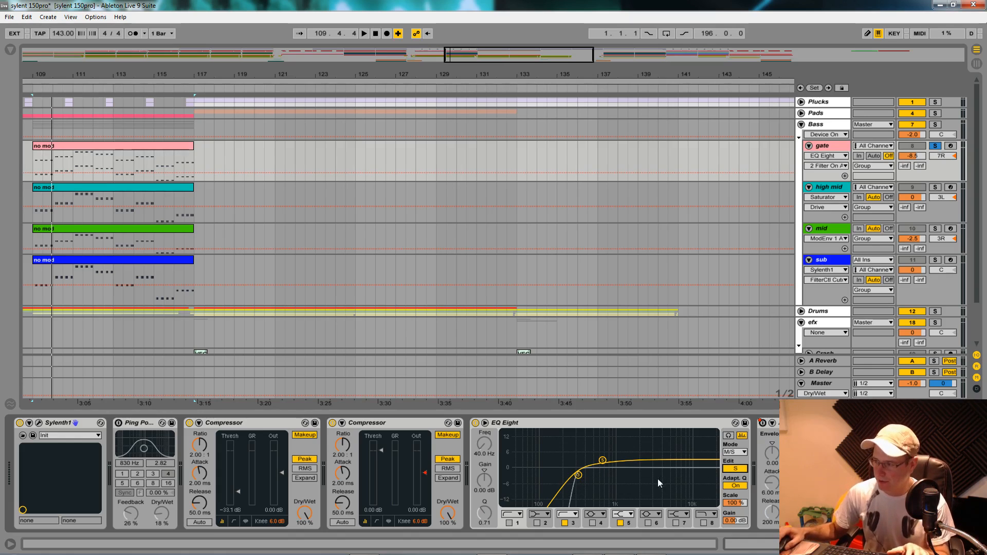
- Try sweeping the side low cut of the gate's EQ Eight up to 22.0 kHz and back, and adjust shelf band 5 while auditioning
{"action": "key", "text": "space"}
{"action": "left_click", "coordinate": [578, 474]}
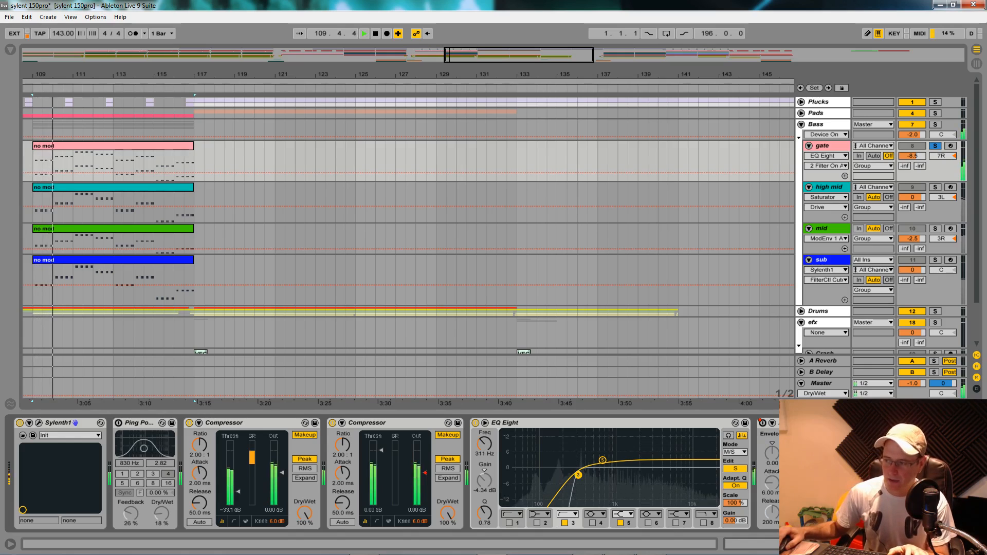
{"action": "key", "text": "space"}
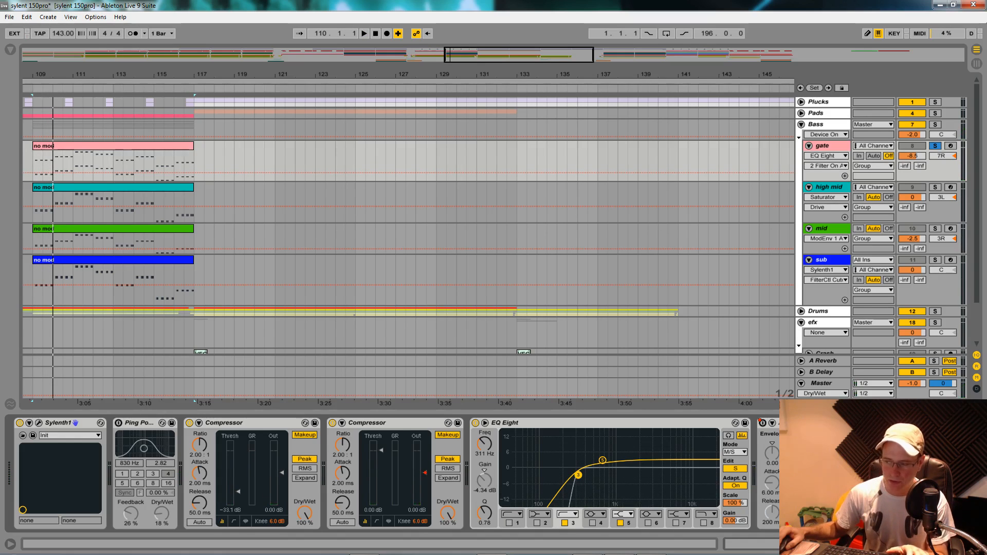
{"action": "key", "text": "space"}
{"action": "left_click_drag", "start_coordinate": [578, 475], "coordinate": [716, 485]}
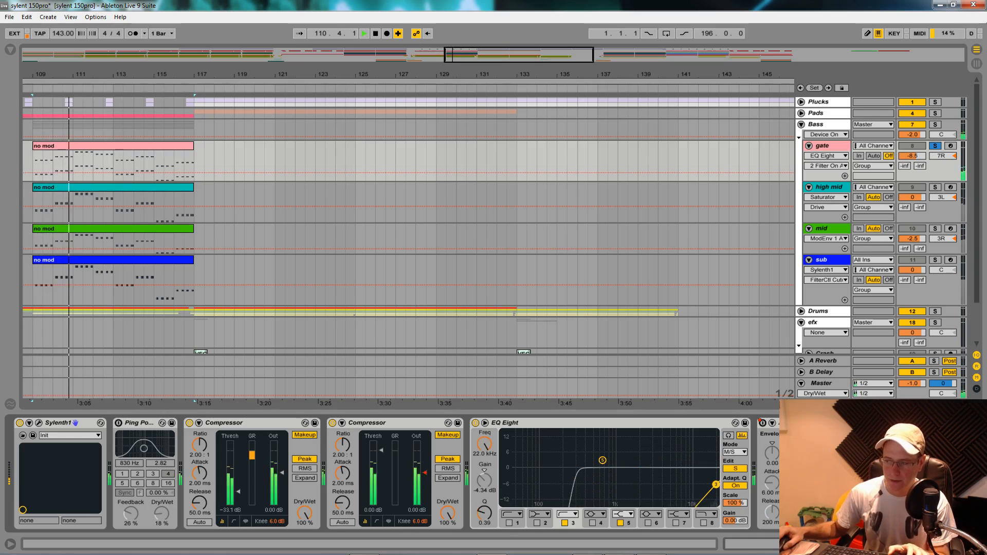
{"action": "left_click_drag", "start_coordinate": [716, 485], "coordinate": [604, 473]}
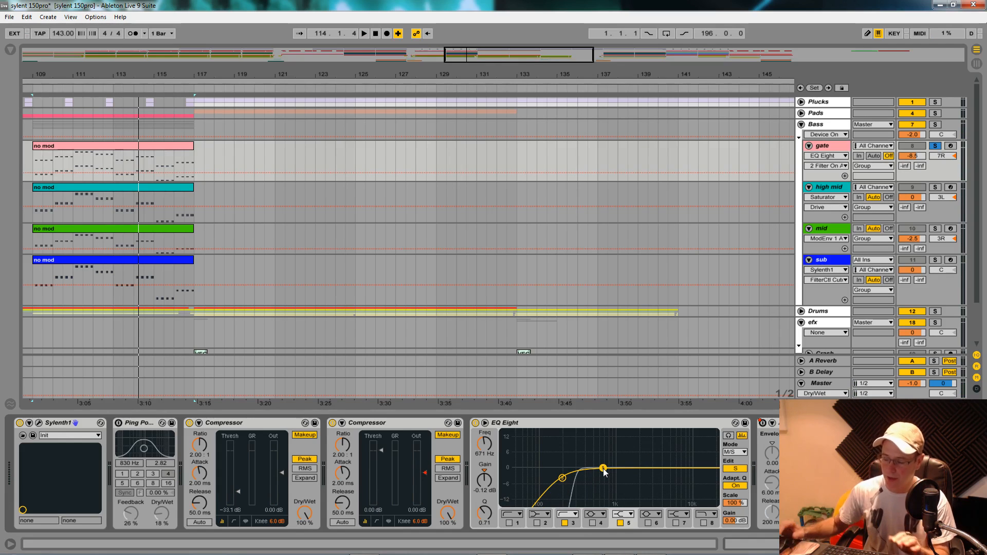
{"action": "key", "text": "space"}
{"action": "left_click_drag", "start_coordinate": [604, 470], "coordinate": [606, 459]}
- Undo the last side-channel band changes in the gate's EQ Eight
{"action": "key", "text": "ctrl+z"}
{"action": "key", "text": "ctrl+z"}
{"action": "key", "text": "ctrl+z"}
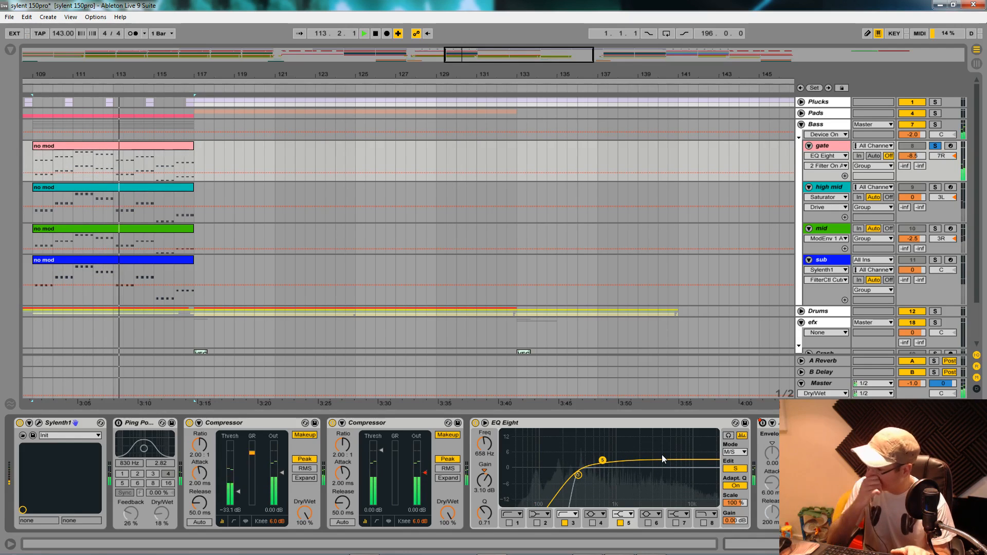
- Stop playback and review the gate's device chain from the Auto Filter back to the Ping Pong Delay
{"action": "key", "text": "space"}
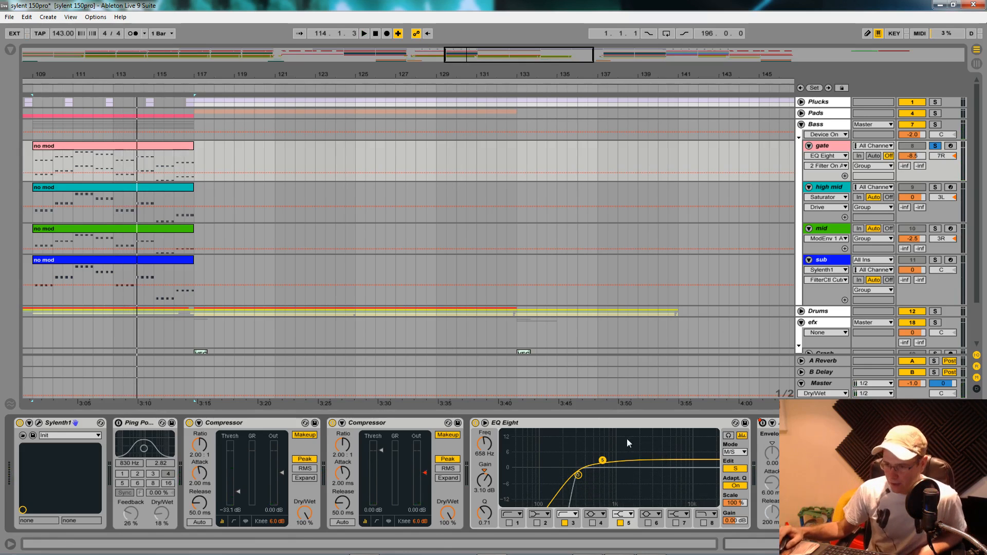
{"action": "scroll", "coordinate": [394, 474], "scroll_direction": "right", "scroll_amount": 4}
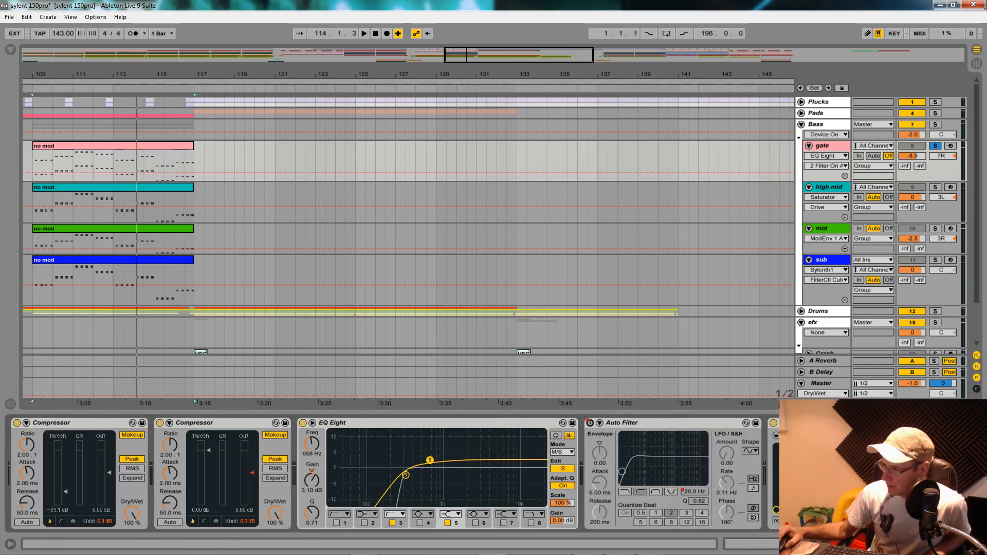
{"action": "scroll", "coordinate": [393, 474], "scroll_direction": "left", "scroll_amount": 4}
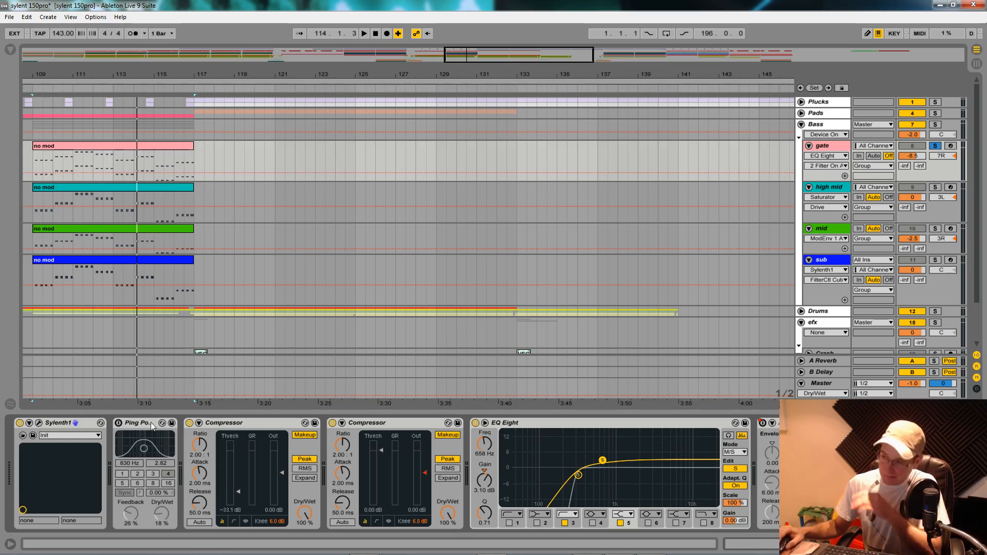
- Audition the gate layer, add the high mid track to the solo, and play both with the high mid's devices shown
{"action": "key", "text": "space"}
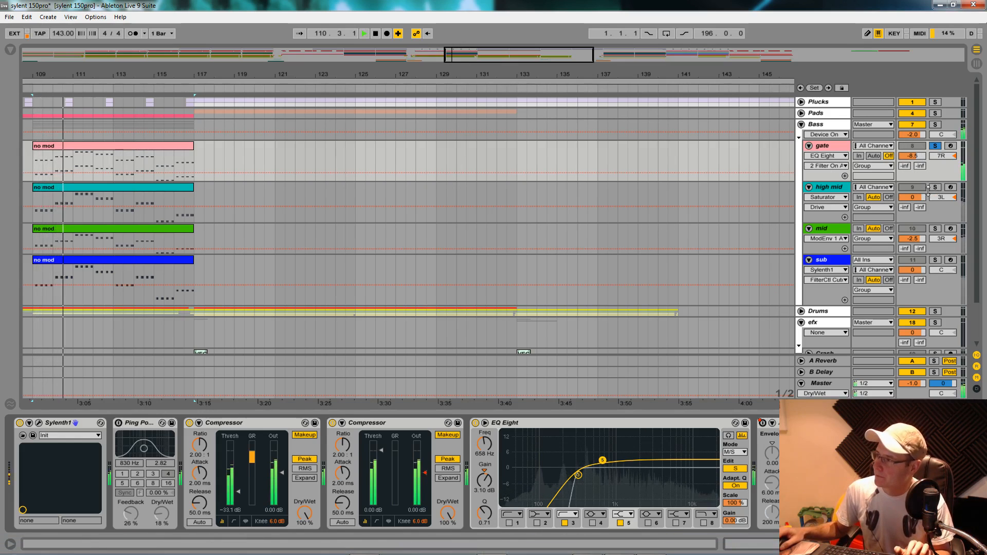
{"action": "key", "text": "space"}
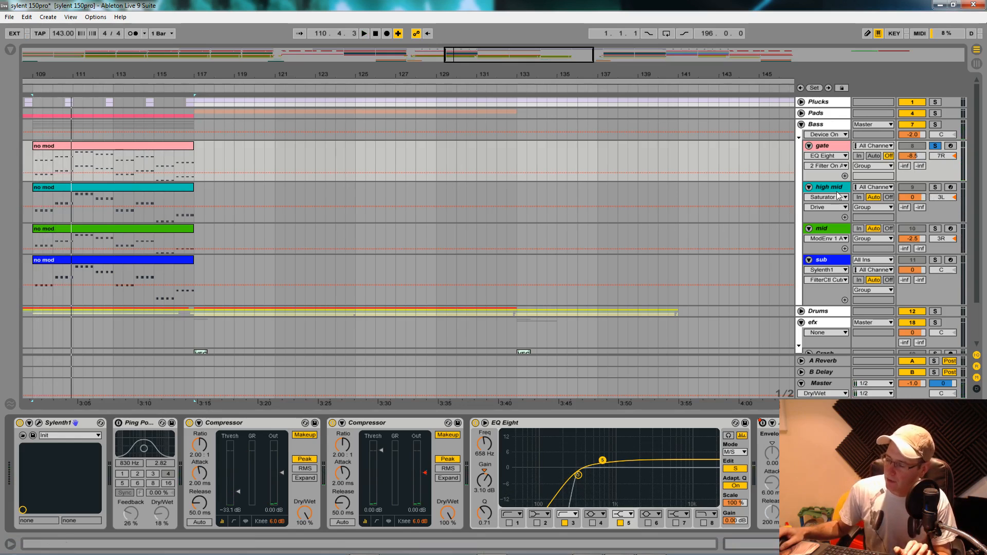
{"action": "left_click", "coordinate": [936, 188]}
{"action": "key", "text": "space"}
{"action": "left_click", "coordinate": [844, 188]}
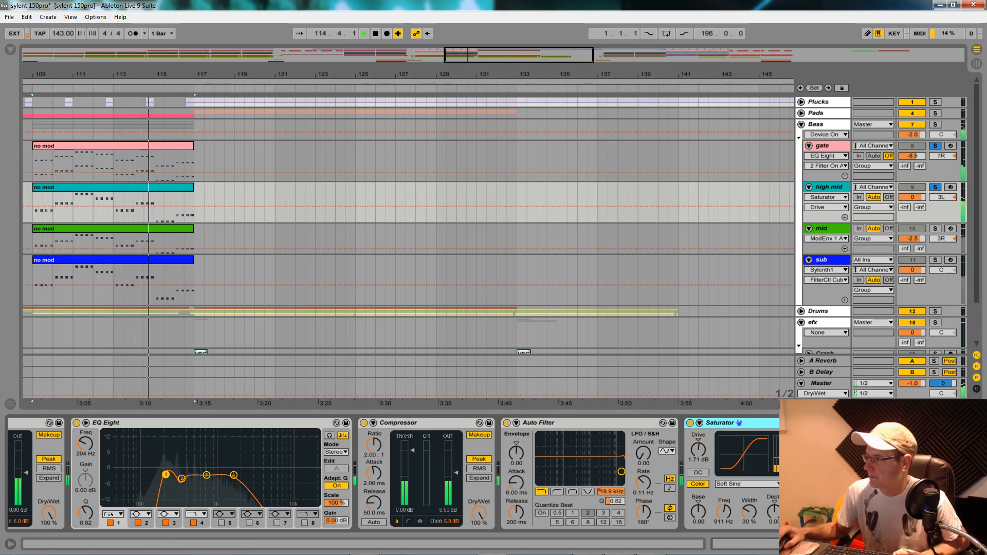
- Open the high mid track's Sylenth1 and check its Filter Control cutoff and Filter A cutoff
{"action": "left_click", "coordinate": [853, 544]}
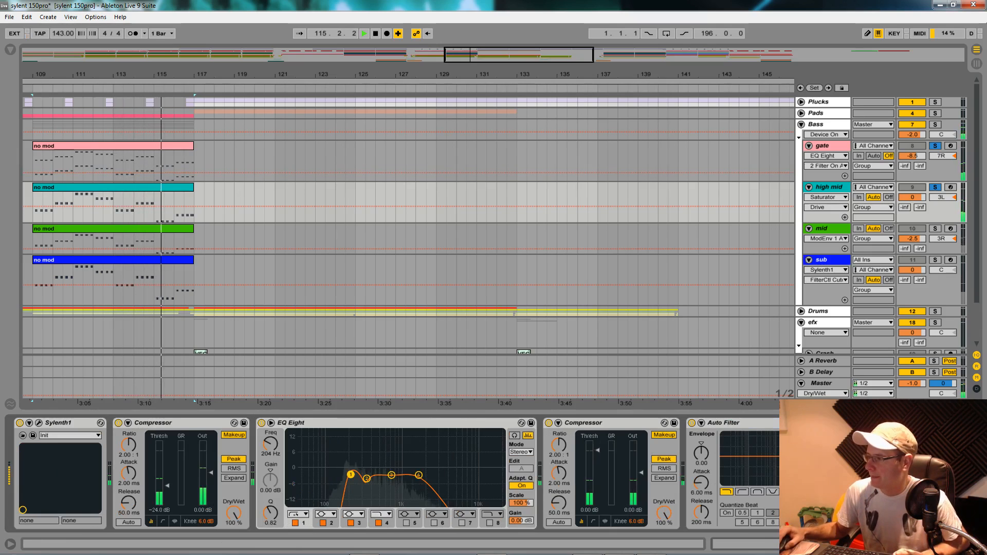
{"action": "left_click", "coordinate": [39, 423]}
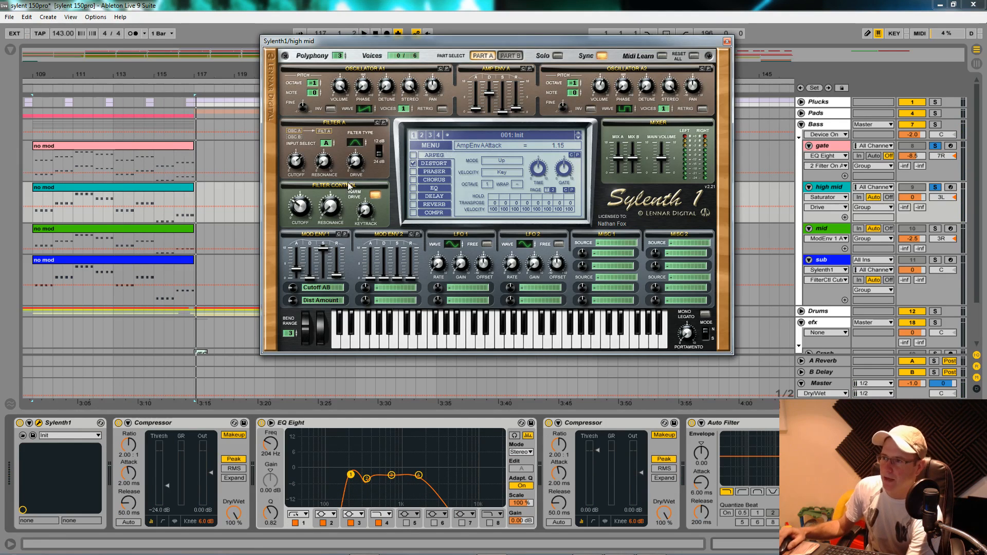
{"action": "left_click", "coordinate": [301, 214]}
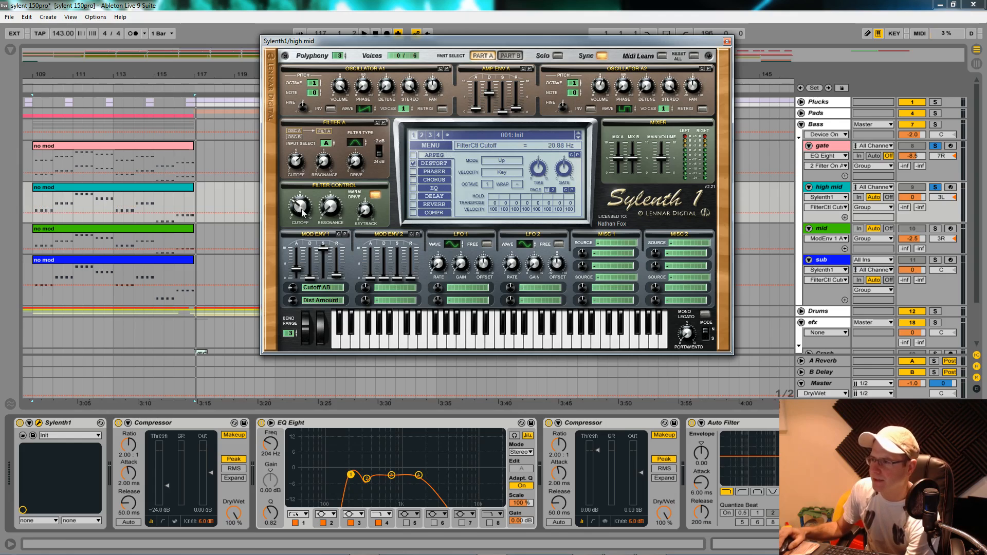
{"action": "left_click", "coordinate": [297, 164]}
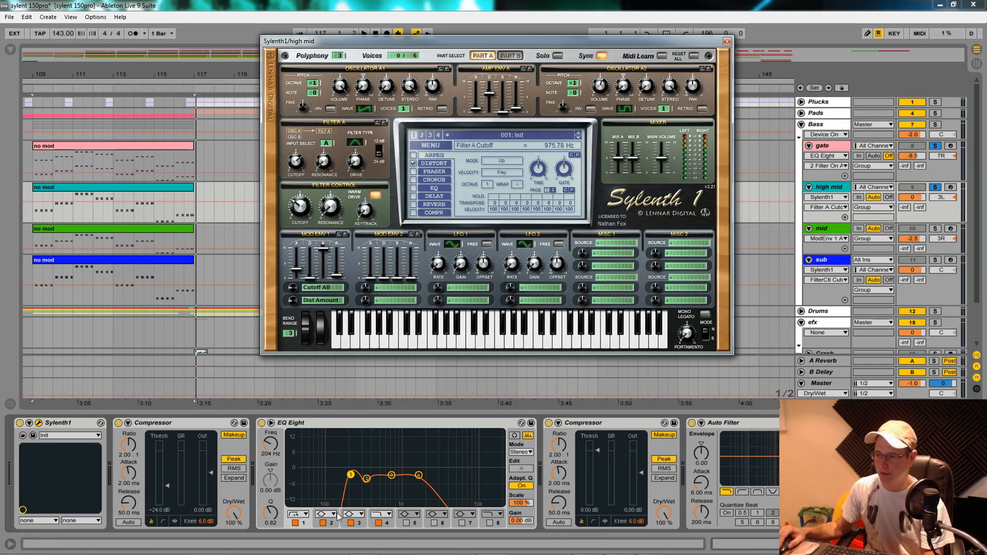
- Examine the high mid's spectrum during playback in the enlarged EQ Eight display, with the Sylenth1 window moved aside, then restore the arrangement
{"action": "left_click", "coordinate": [409, 482]}
{"action": "left_click_drag", "start_coordinate": [532, 34], "coordinate": [762, 527]}
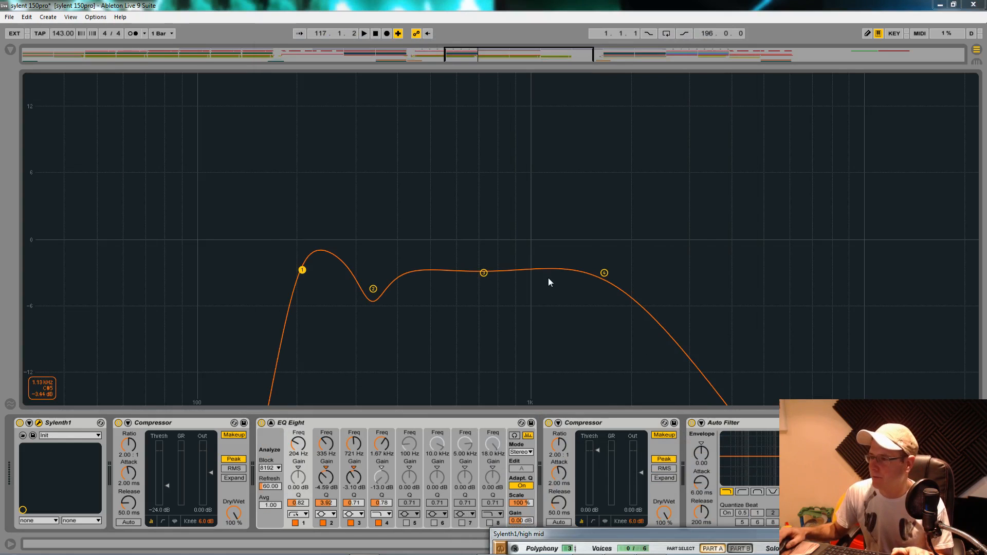
{"action": "key", "text": "space"}
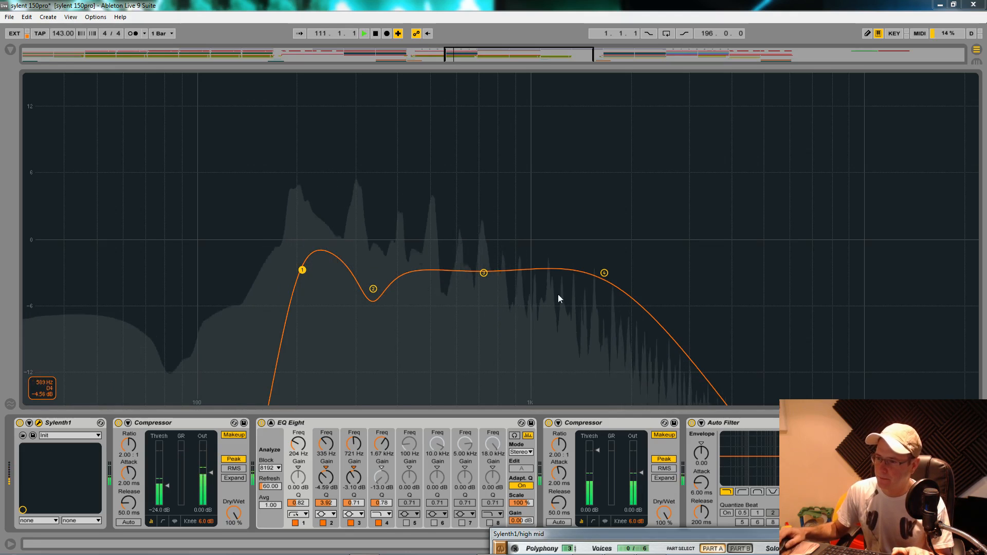
{"action": "key", "text": "space"}
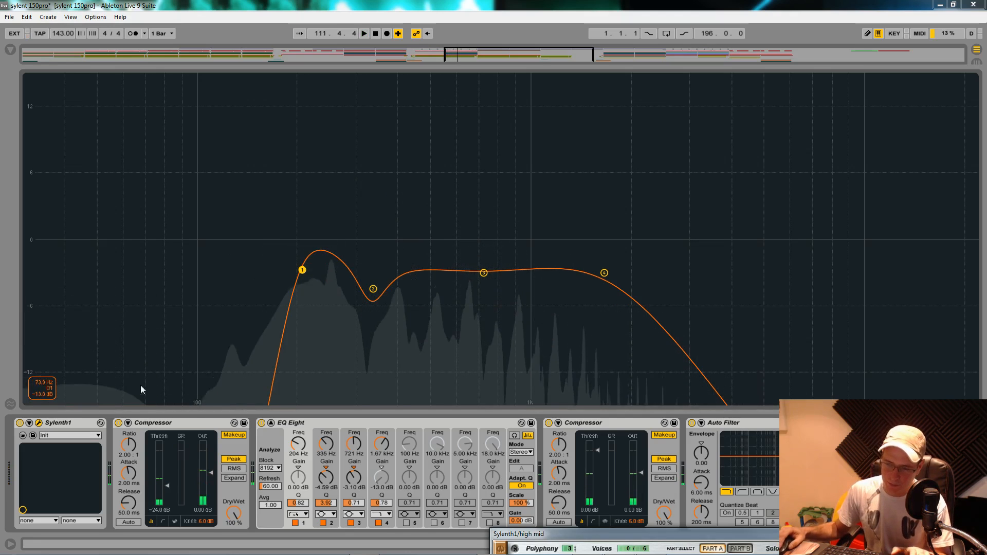
{"action": "double_click", "coordinate": [462, 182]}
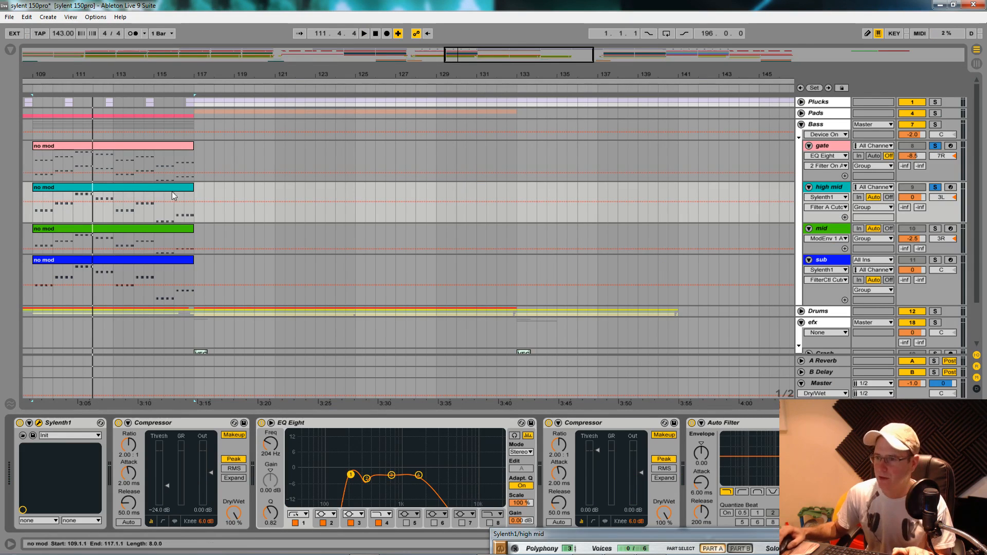
- Adjust band 2 of the high mid's EQ Eight to 329 Hz and -4.83 dB
{"action": "left_click", "coordinate": [367, 479]}
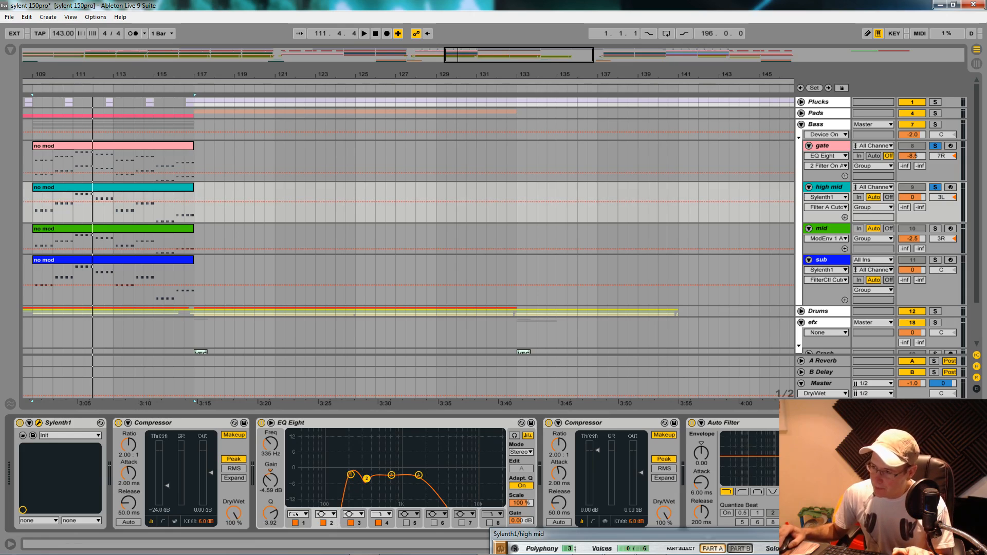
{"action": "left_click_drag", "start_coordinate": [367, 479], "coordinate": [367, 480]}
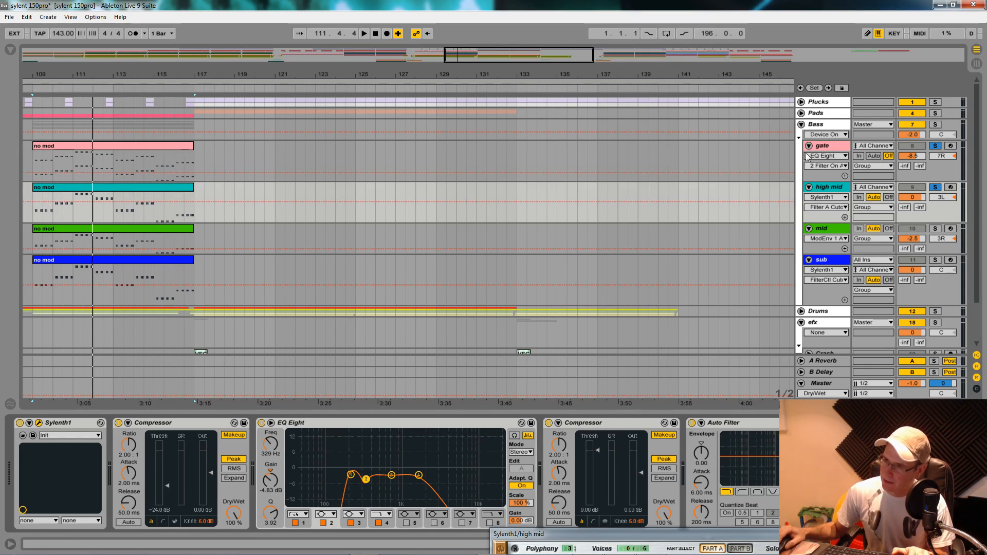
- Clear the solo from the gate and high mid tracks and fold the gate track
{"action": "left_click", "coordinate": [936, 146]}
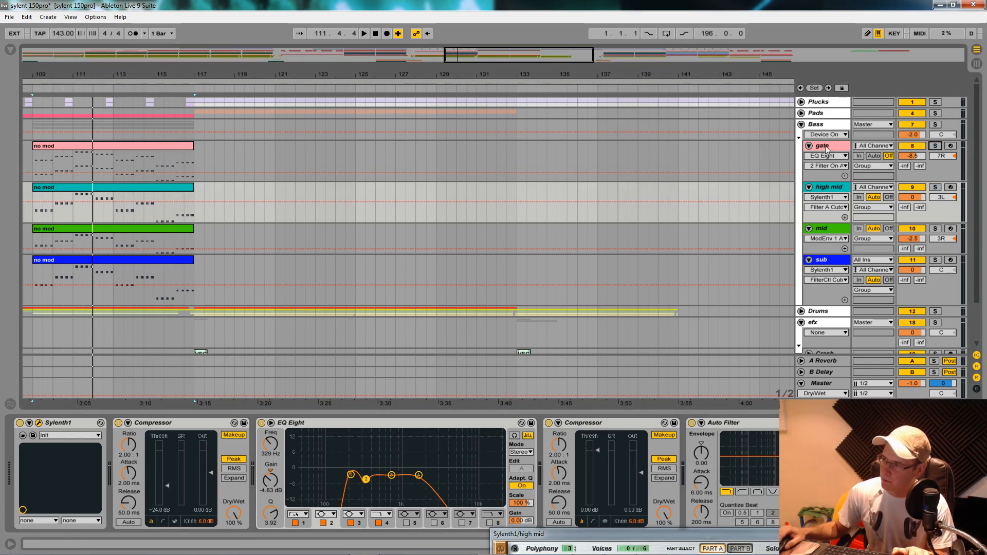
{"action": "left_click", "coordinate": [809, 146]}
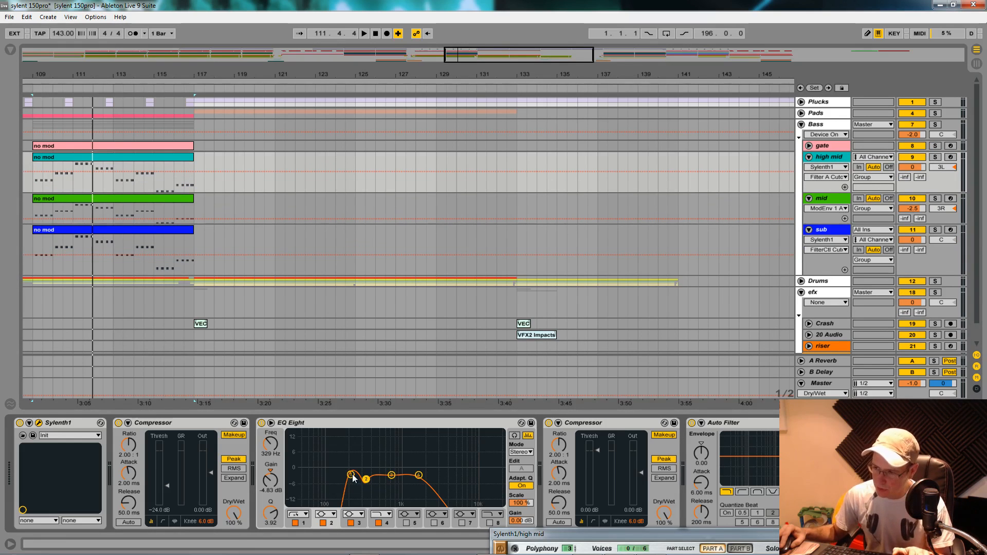
- Open the mid track's IL Parametric EQ 2 and play the track soloed to examine its spectrum
{"action": "left_click", "coordinate": [826, 207]}
{"action": "left_click", "coordinate": [825, 206]}
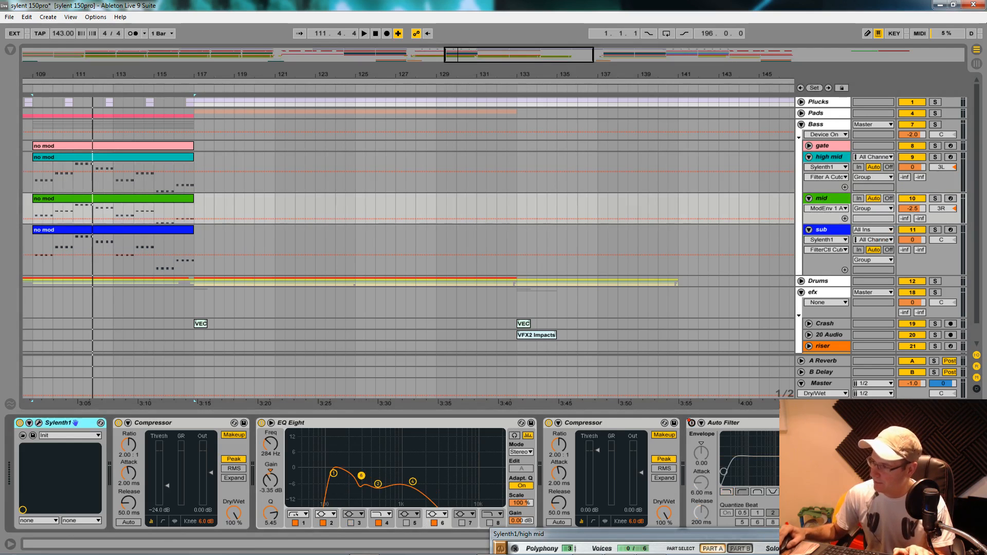
{"action": "left_click", "coordinate": [895, 423]}
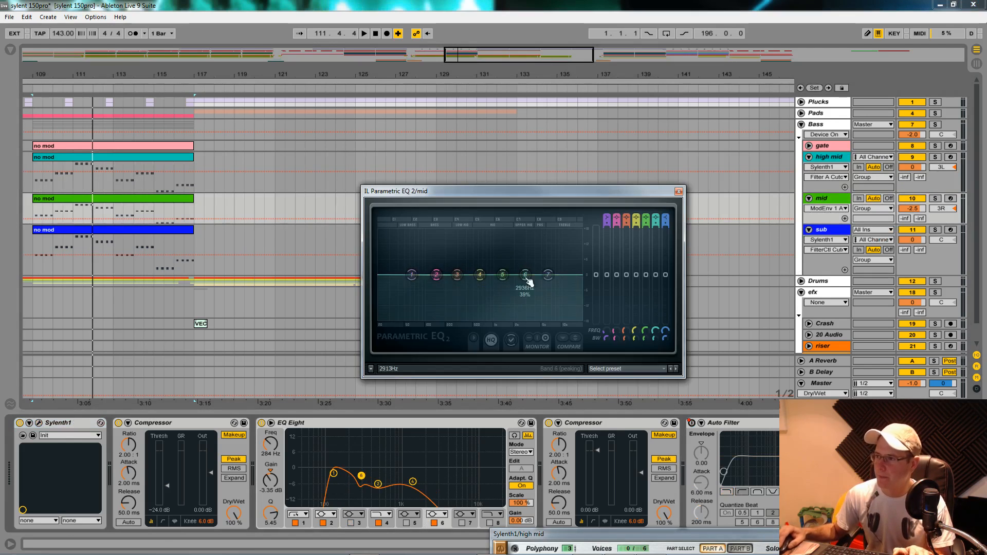
{"action": "key", "text": "space"}
{"action": "left_click", "coordinate": [935, 198]}
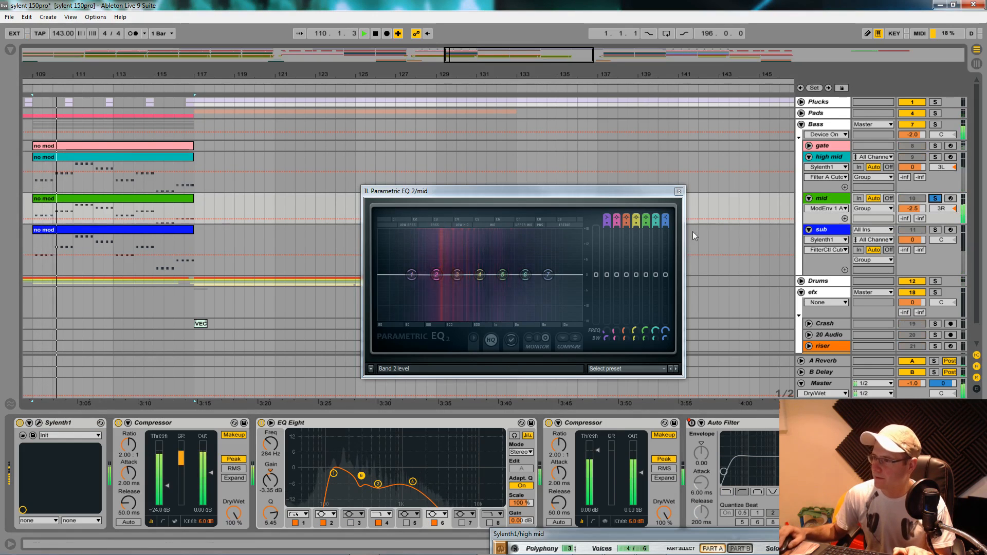
{"action": "key", "text": "space"}
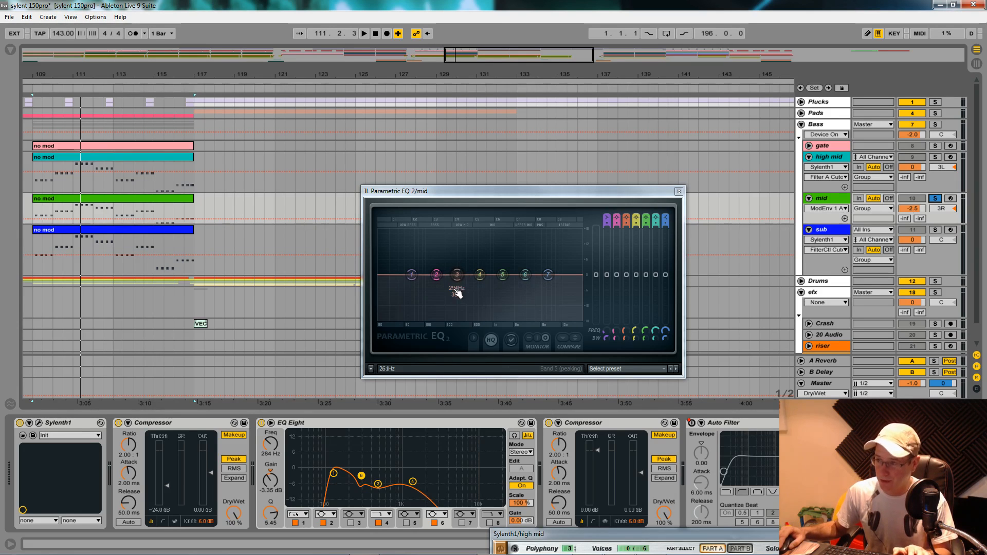
- Move band 3 of the mid's Parametric EQ 2 down to band 2's frequency while replaying the layer to examine its low end
{"action": "key", "text": "space"}
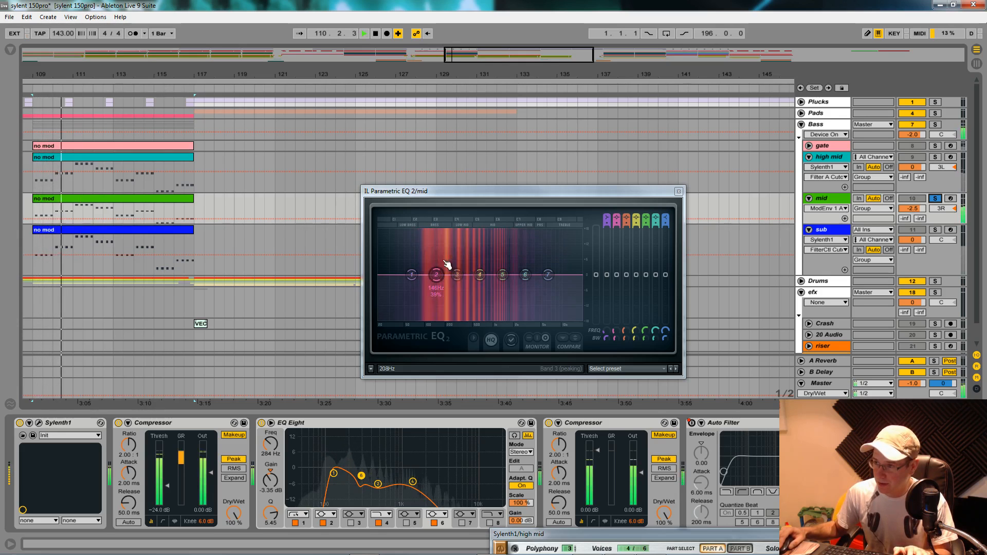
{"action": "key", "text": "space"}
{"action": "left_click_drag", "start_coordinate": [456, 275], "coordinate": [436, 274]}
{"action": "key", "text": "space"}
{"action": "key", "text": "space"}
{"action": "key", "text": "space"}
{"action": "key", "text": "space"}
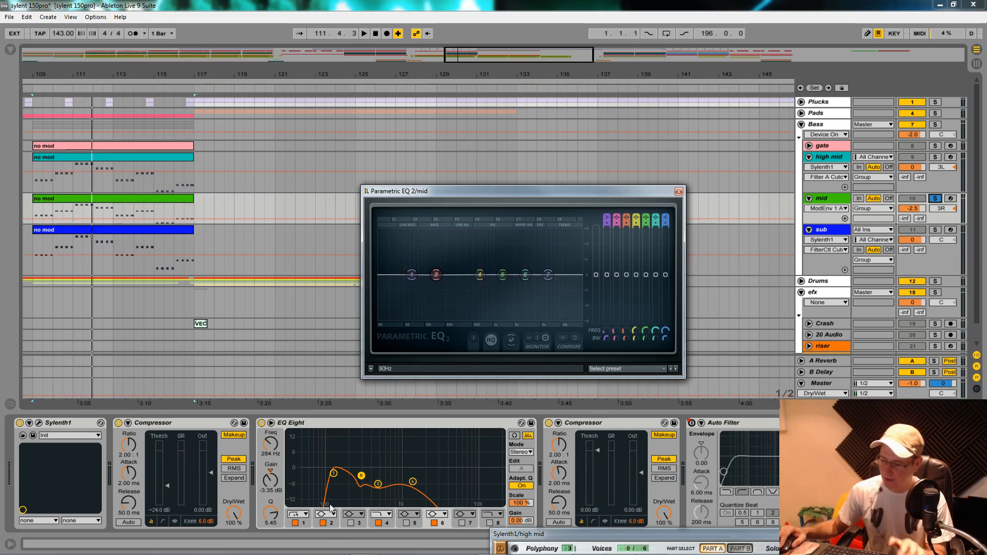
- Check the frequency and gain of bands 1 and 6 in the mid track's EQ Eight
{"action": "left_click", "coordinate": [835, 199]}
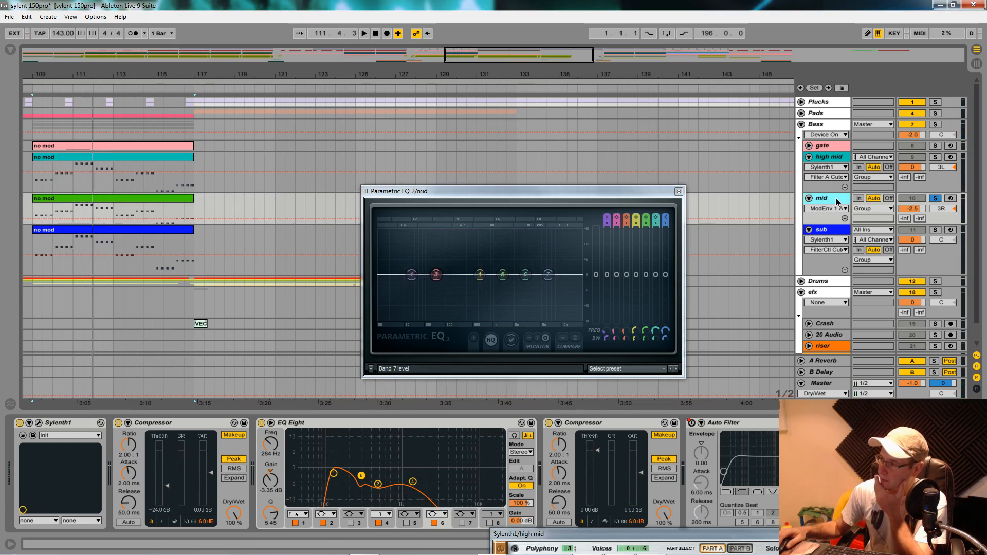
{"action": "left_click", "coordinate": [334, 474]}
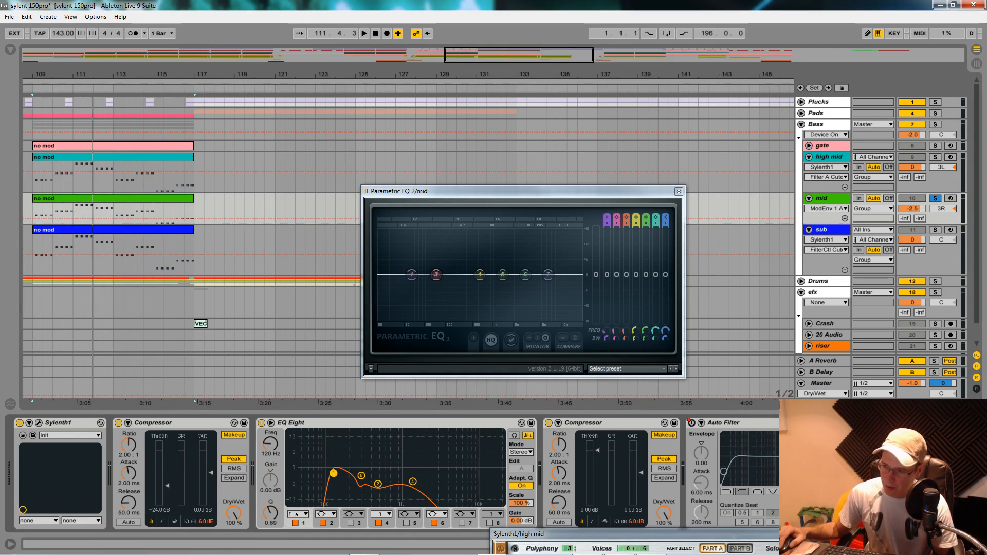
{"action": "left_click", "coordinate": [362, 477]}
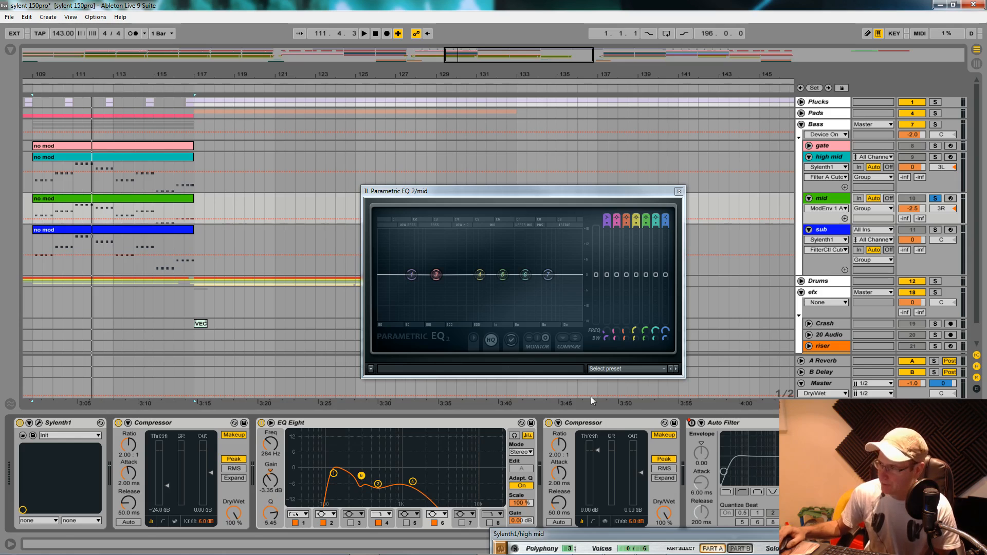
- Close the high mid's Sylenth1 window and open that track's IL Parametric EQ 2
{"action": "left_click", "coordinate": [842, 158]}
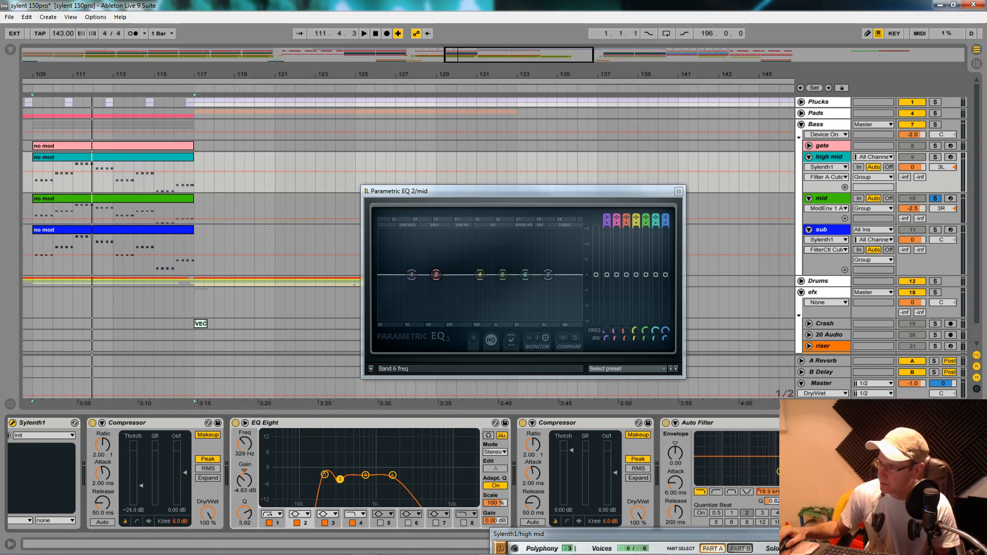
{"action": "left_click_drag", "start_coordinate": [734, 536], "coordinate": [472, 461]}
{"action": "left_click", "coordinate": [695, 459]}
{"action": "scroll", "coordinate": [394, 473], "scroll_direction": "down", "scroll_amount": 5}
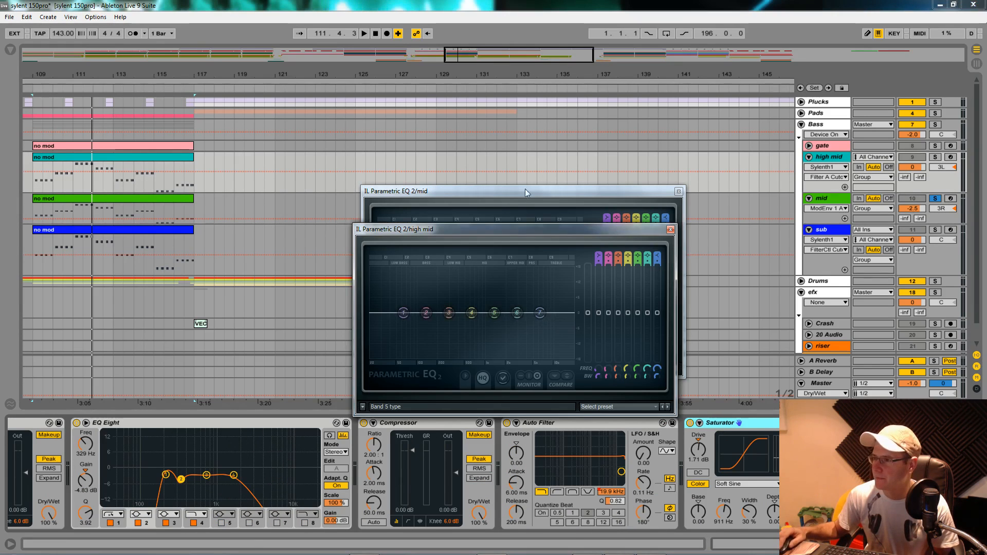
- Arrange the mid and high mid Parametric EQ 2 windows side by side and compare their spectra during playback
{"action": "left_click_drag", "start_coordinate": [511, 196], "coordinate": [262, 183]}
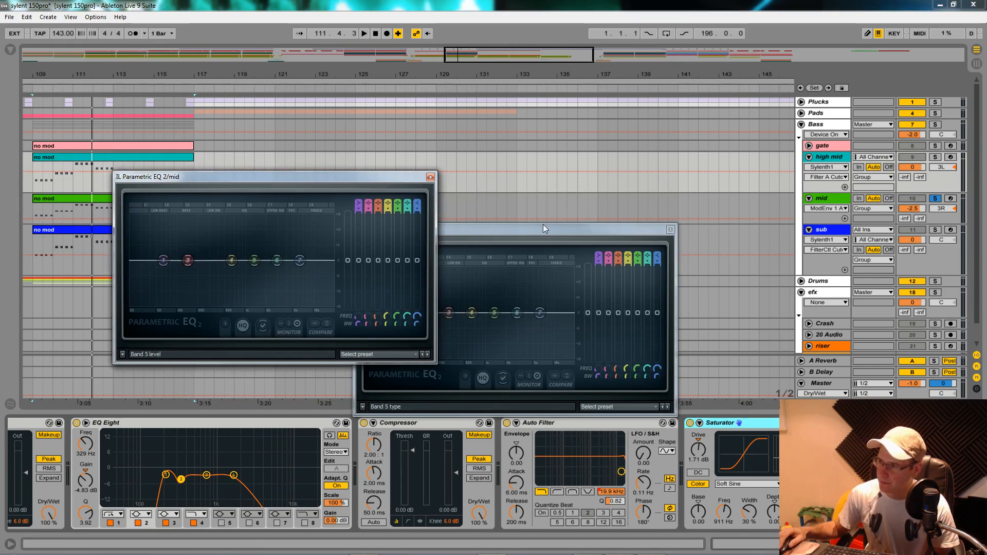
{"action": "left_click_drag", "start_coordinate": [544, 227], "coordinate": [652, 177]}
{"action": "key", "text": "space"}
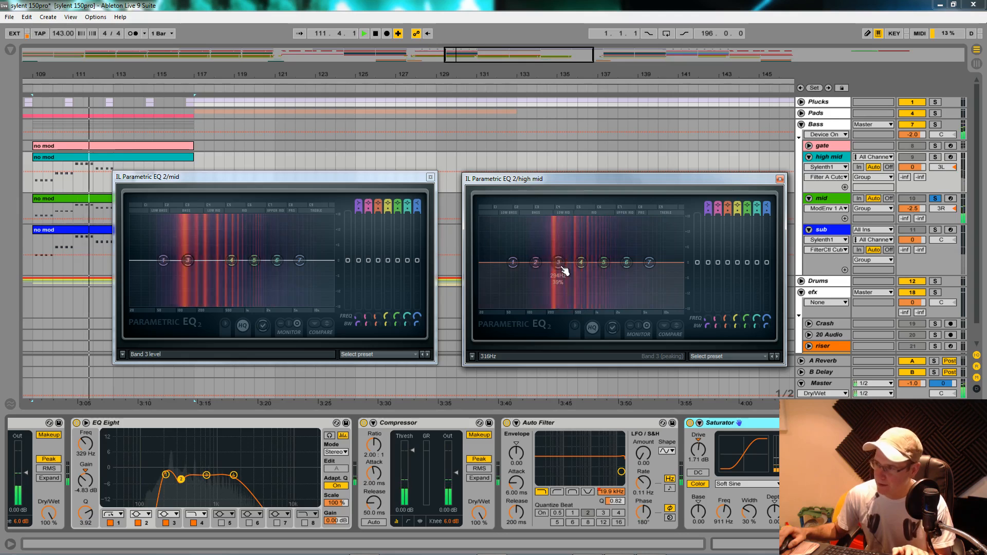
{"action": "key", "text": "space"}
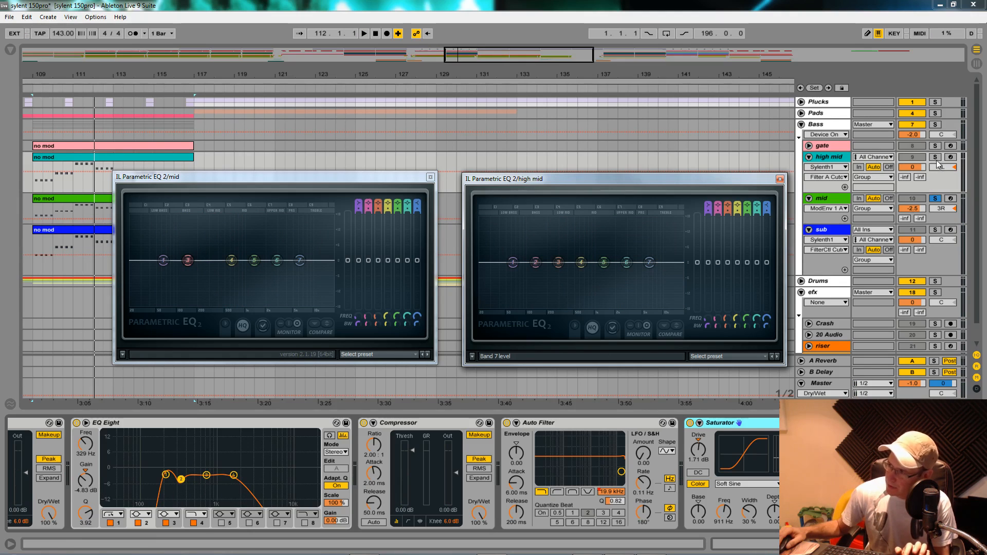
- Solo the high mid together with the mid and try raising its EQ Eight band 2 to 335 Hz and 0.62 dB during playback
{"action": "left_click", "coordinate": [935, 157]}
{"action": "left_click_drag", "start_coordinate": [183, 481], "coordinate": [184, 467]}
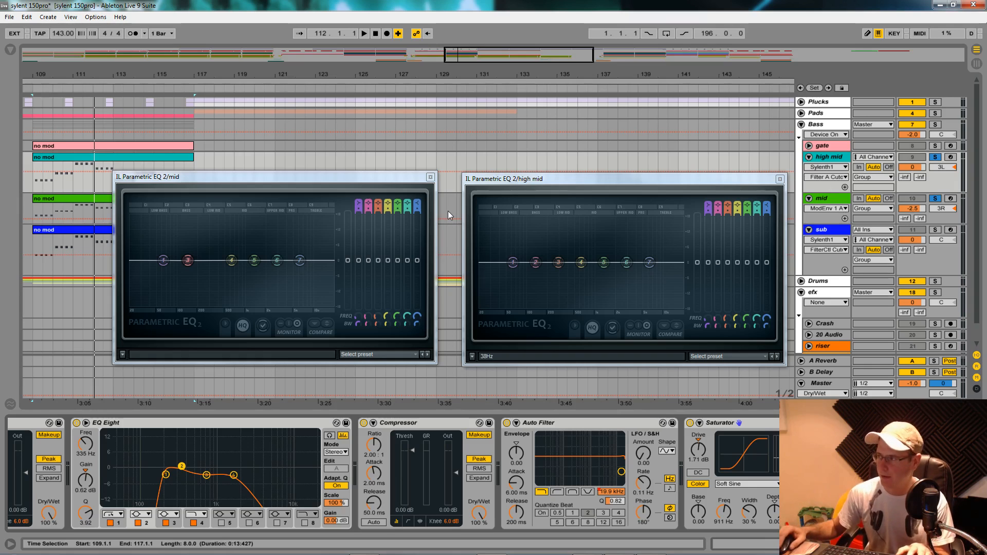
{"action": "key", "text": "space"}
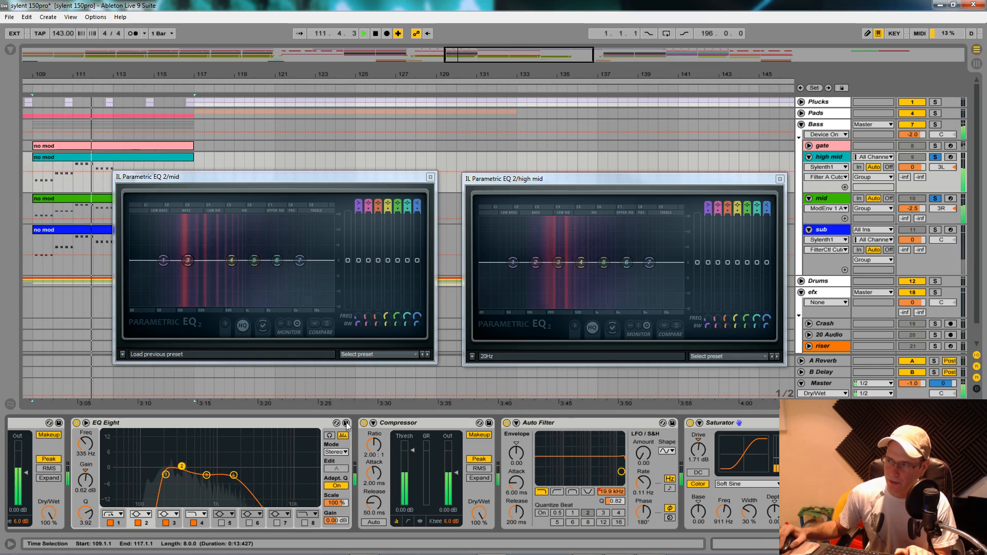
- Lower the high mid's EQ Eight band 2 to 329 Hz and -5.08 dB and audition both layers against their spectra
{"action": "left_click_drag", "start_coordinate": [180, 469], "coordinate": [181, 480]}
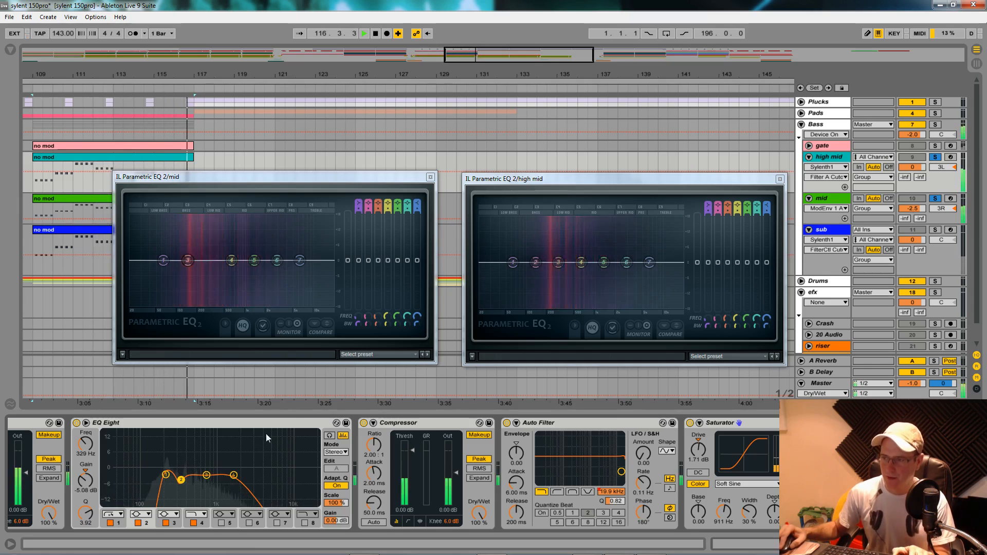
{"action": "key", "text": "space"}
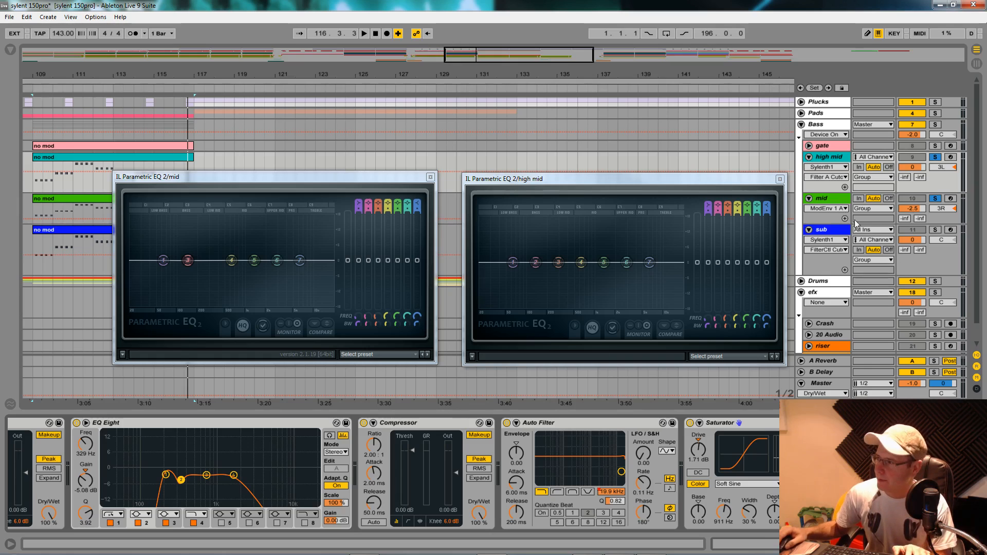
{"action": "key", "text": "space"}
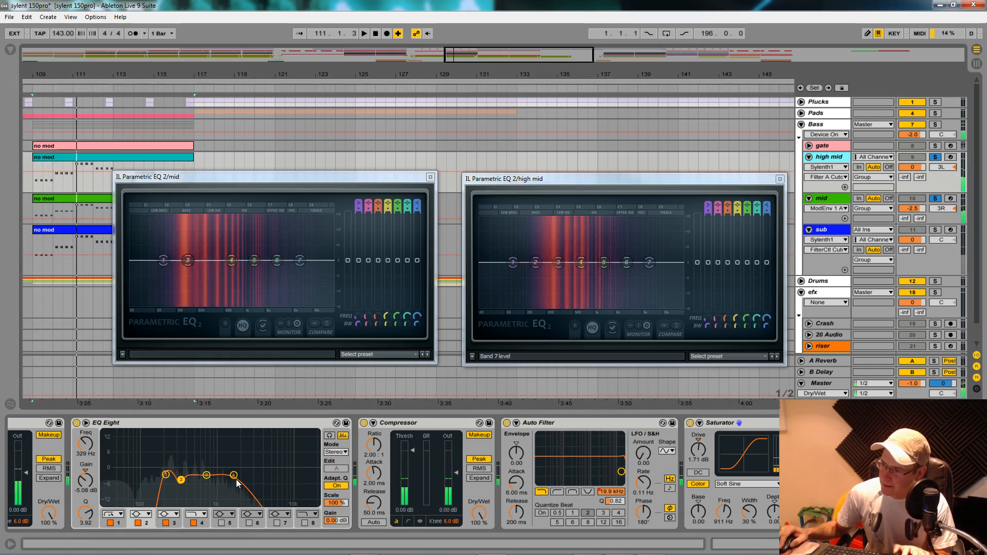
{"action": "key", "text": "space"}
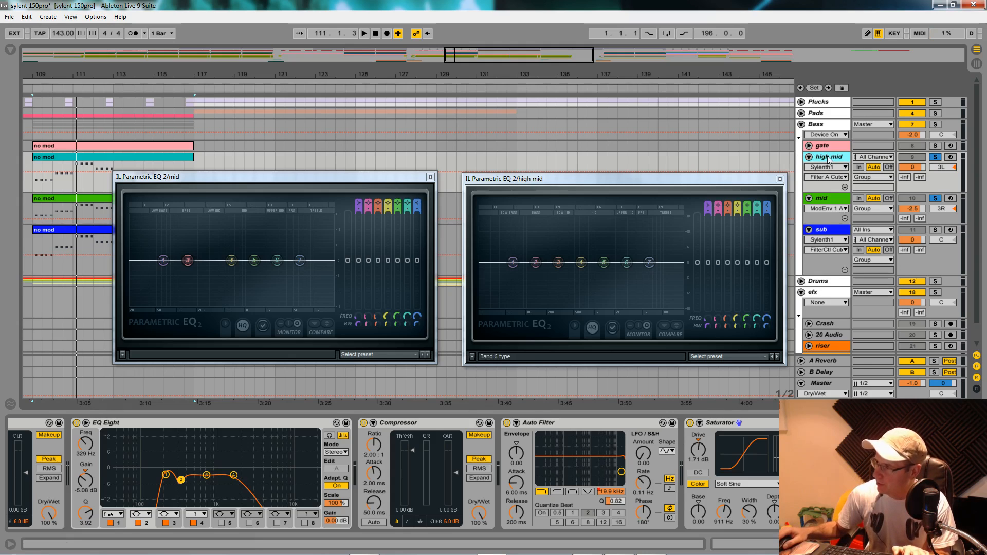
- Close the mid's Parametric EQ 2 window and compare the high mid with its Saturator off and on during playback
{"action": "left_click", "coordinate": [431, 177]}
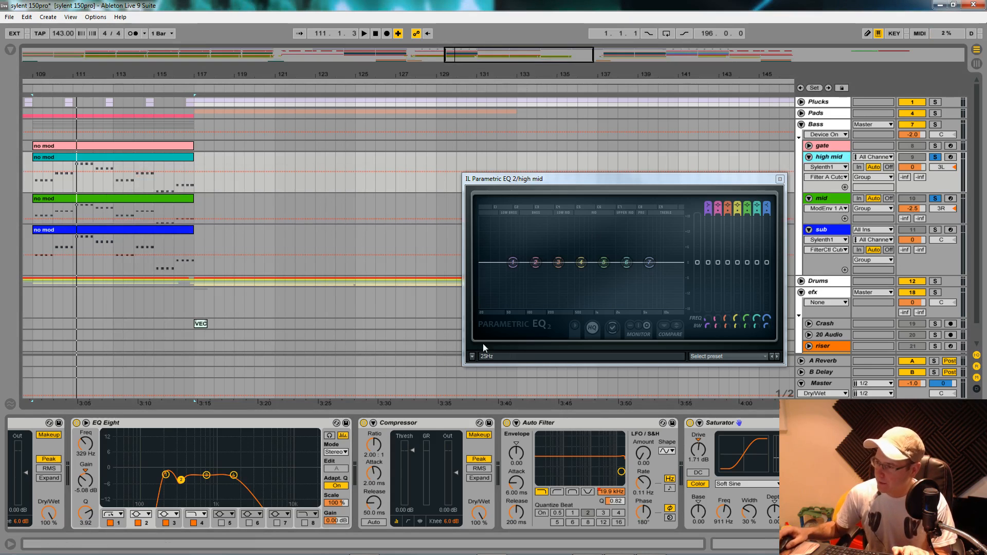
{"action": "left_click", "coordinate": [690, 423]}
{"action": "key", "text": "space"}
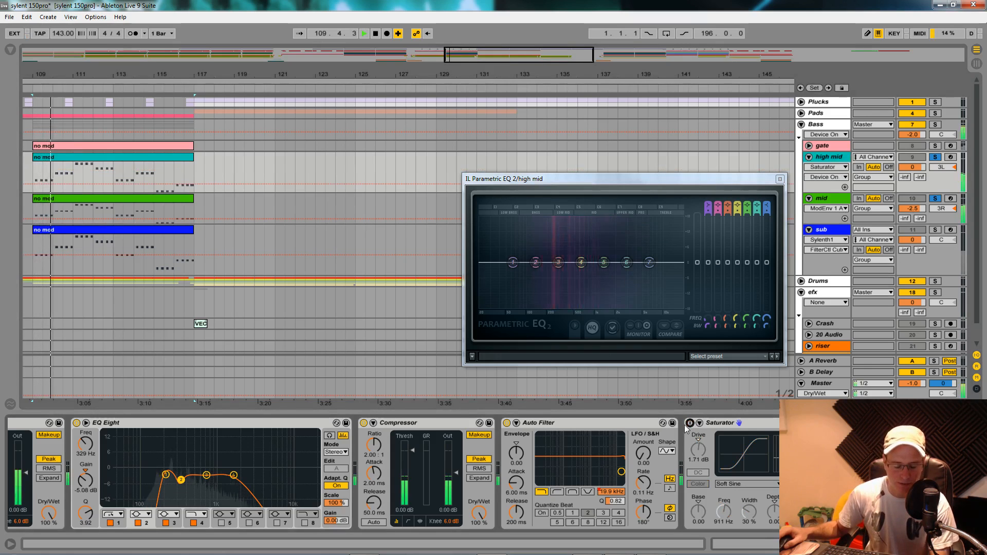
{"action": "left_click", "coordinate": [690, 423]}
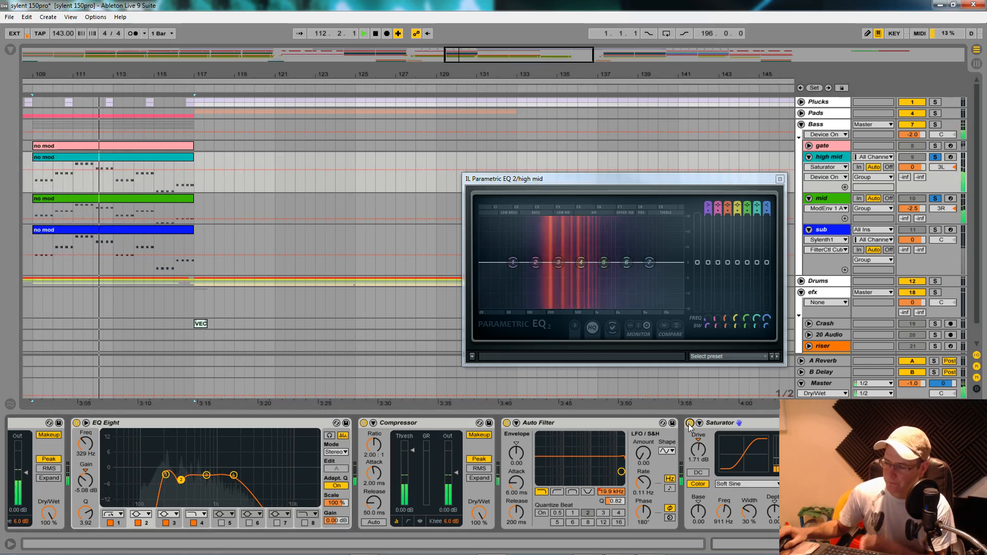
{"action": "key", "text": "space"}
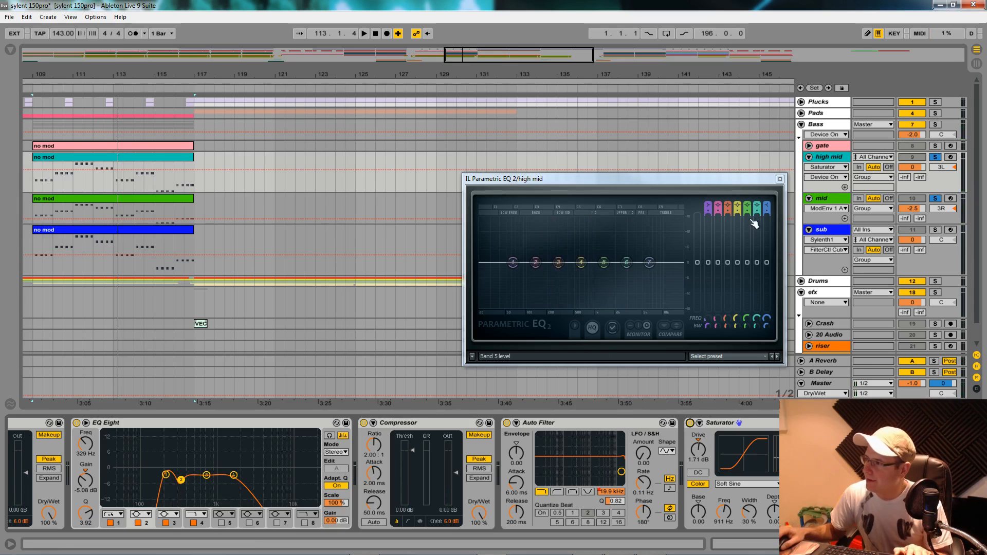
- Compare the EQ Eight curves of the mid and high mid, setting the high mid's band 2 to 347 Hz
{"action": "left_click", "coordinate": [839, 201]}
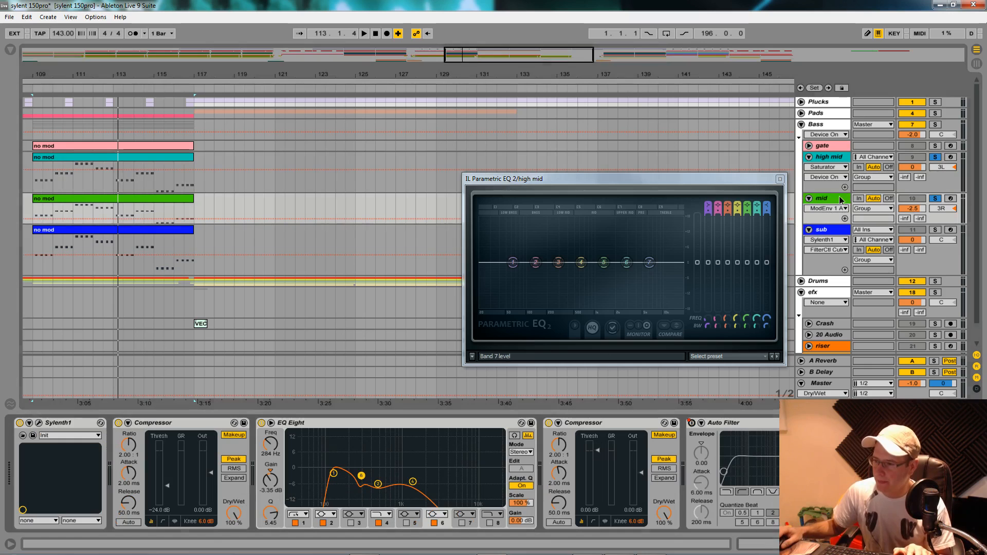
{"action": "left_click", "coordinate": [833, 164]}
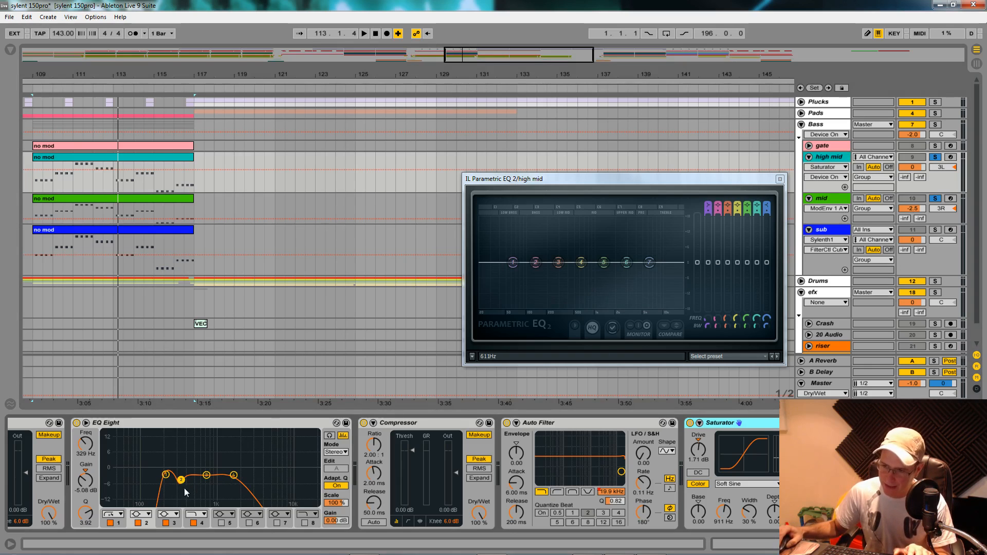
{"action": "left_click_drag", "start_coordinate": [181, 484], "coordinate": [183, 483]}
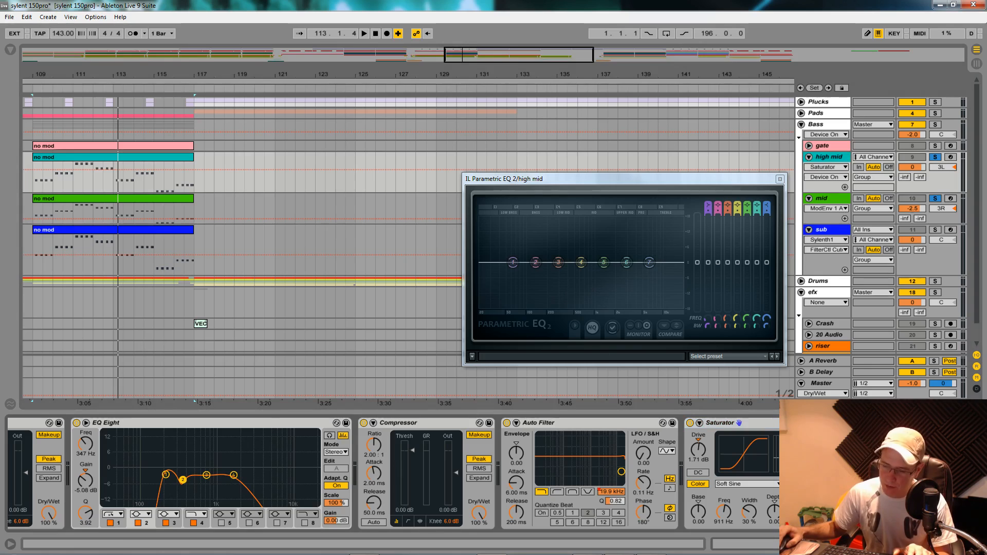
{"action": "left_click", "coordinate": [833, 200]}
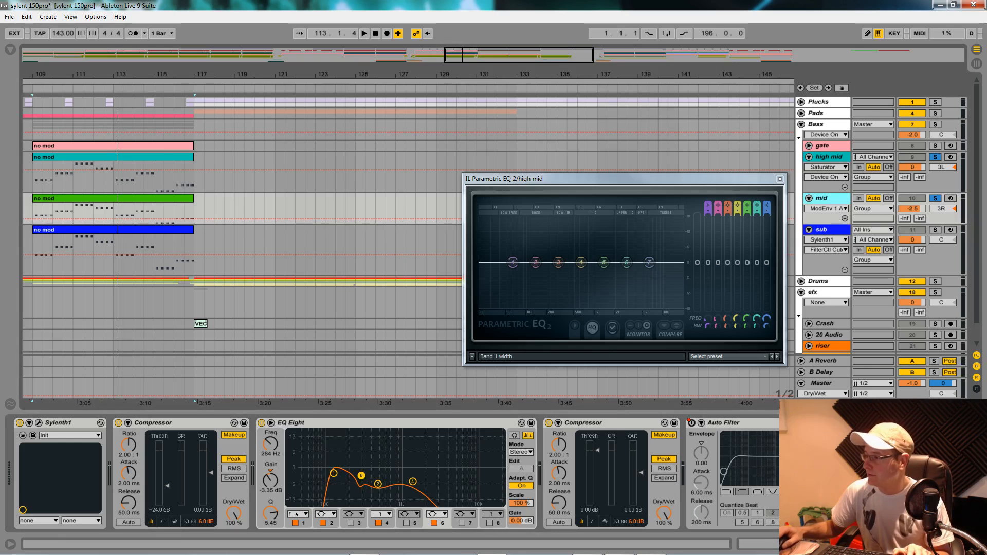
- Show the sub track's devices and lower its EQ Eight band 1 low cut to 39.5 Hz
{"action": "left_click", "coordinate": [824, 271]}
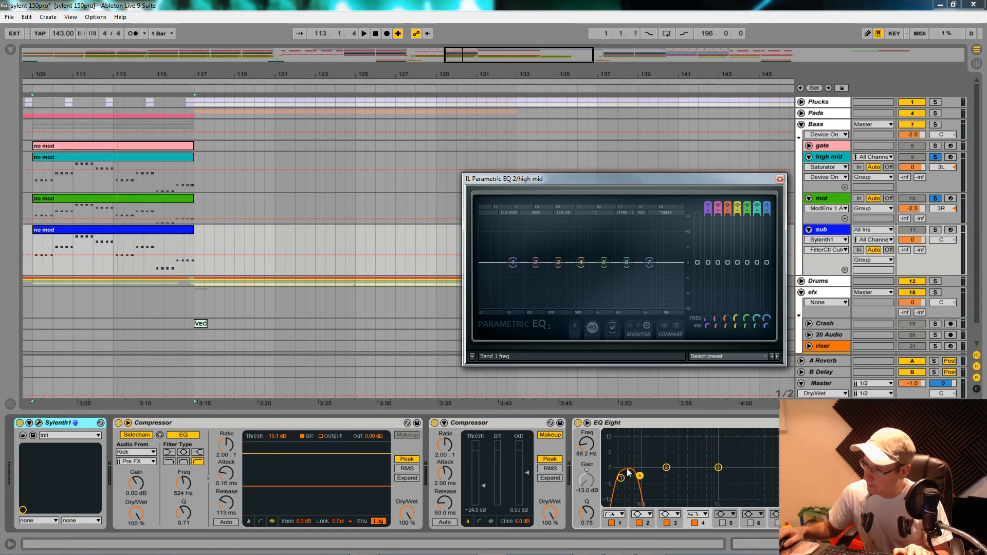
{"action": "left_click", "coordinate": [603, 447]}
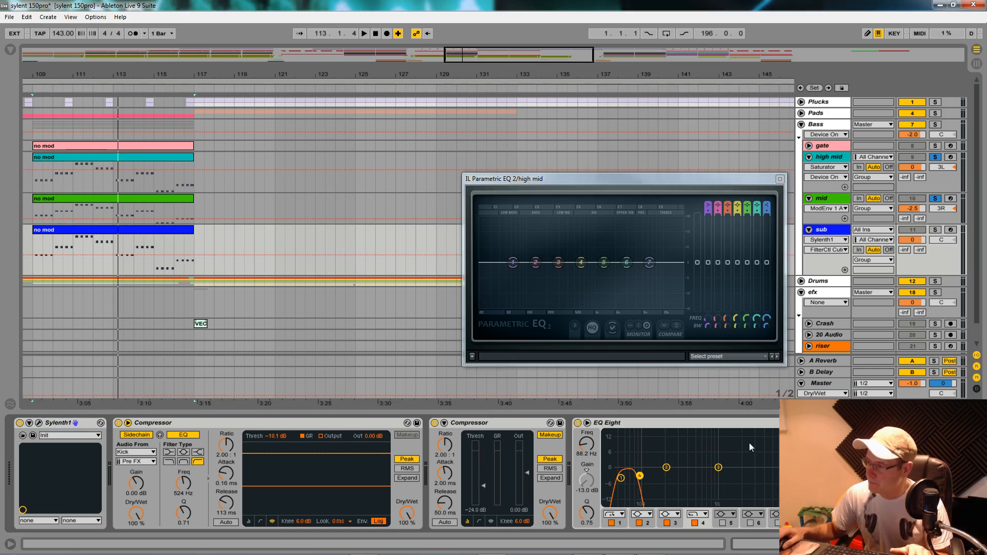
{"action": "right_click", "coordinate": [617, 424]}
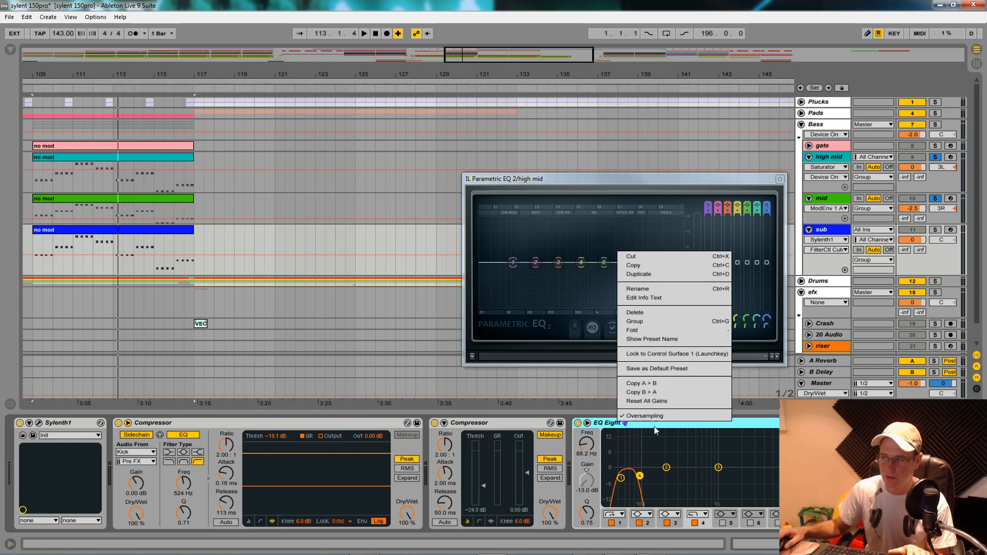
{"action": "left_click", "coordinate": [581, 391]}
{"action": "left_click", "coordinate": [846, 231]}
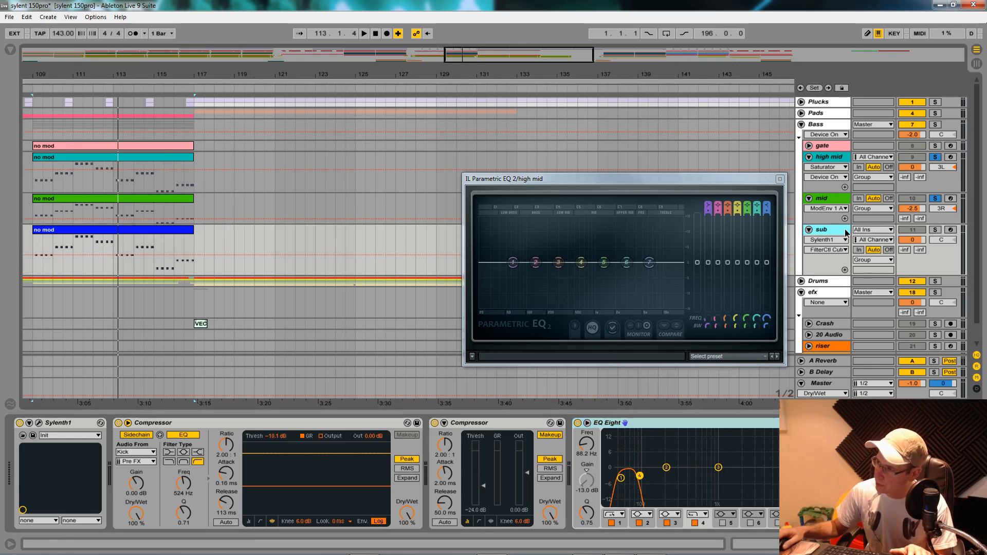
{"action": "left_click", "coordinate": [621, 477]}
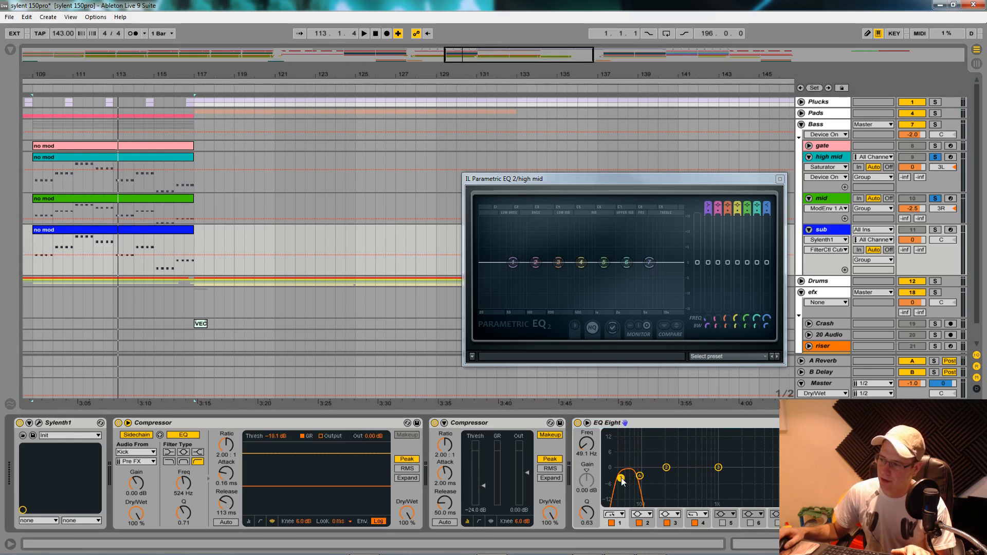
{"action": "left_click", "coordinate": [591, 450]}
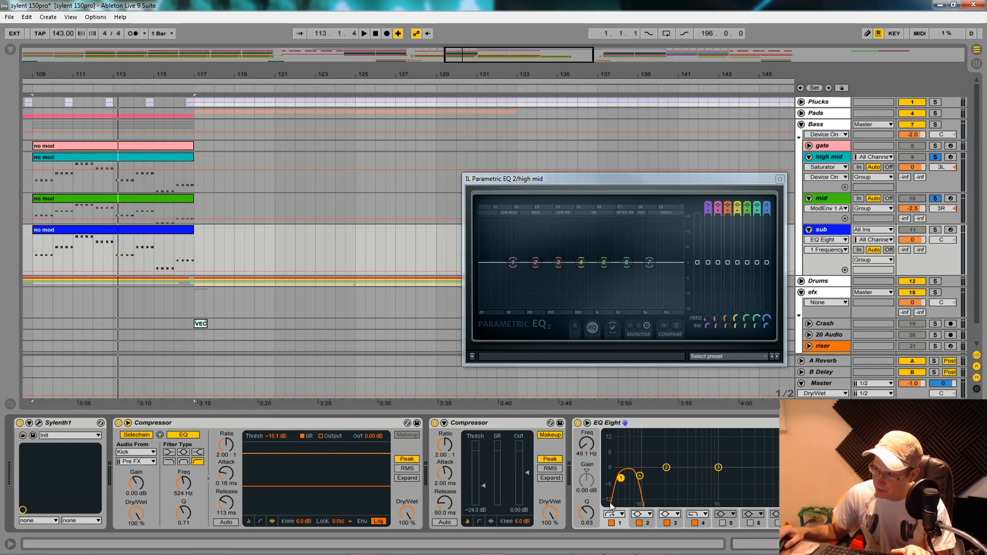
{"action": "left_click_drag", "start_coordinate": [621, 479], "coordinate": [614, 476]}
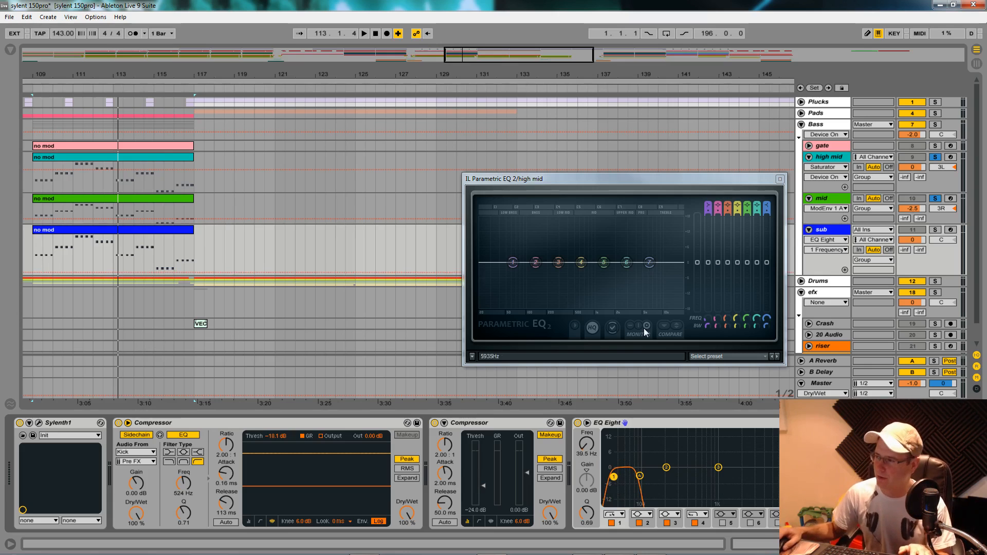
- Solo the sub track during playback and bring its EQ Eight fully into view
{"action": "key", "text": "space"}
{"action": "left_click", "coordinate": [937, 231]}
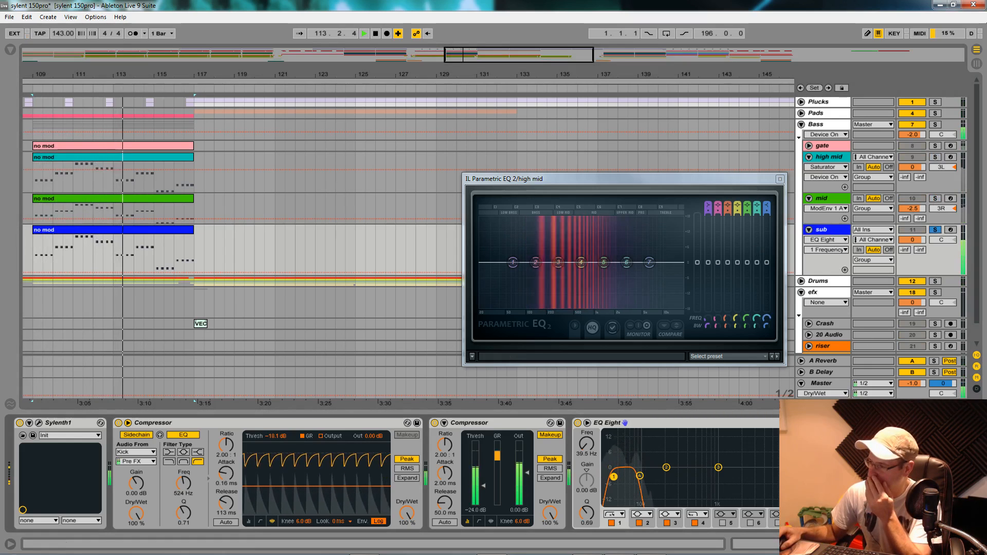
{"action": "scroll", "coordinate": [447, 474], "scroll_direction": "down", "scroll_amount": 2}
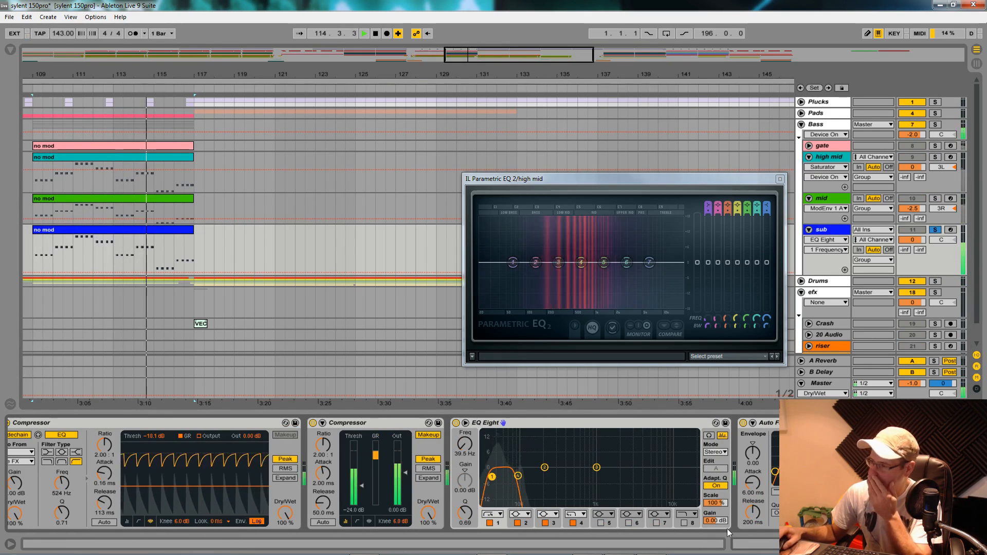
- Close the high mid's Parametric EQ 2 window and add an IL Parametric EQ 2 to the sub track
{"action": "left_click", "coordinate": [780, 179]}
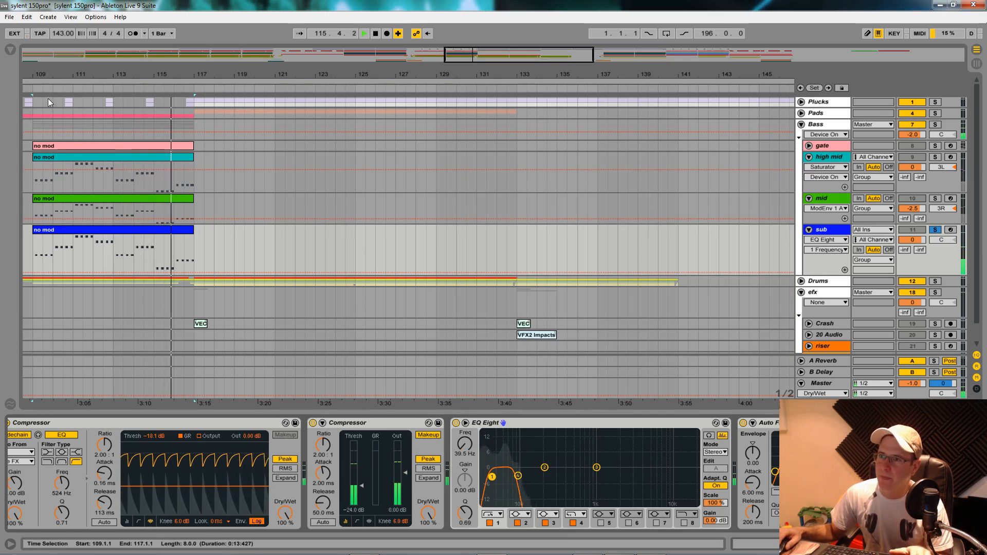
{"action": "key", "text": "ctrl+alt+b"}
{"action": "left_click", "coordinate": [36, 144]}
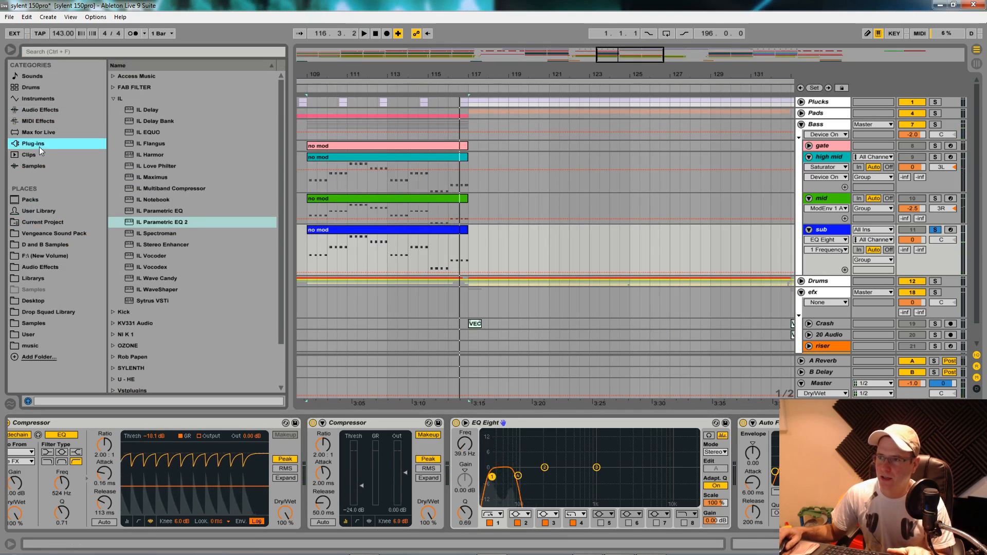
{"action": "double_click", "coordinate": [162, 222]}
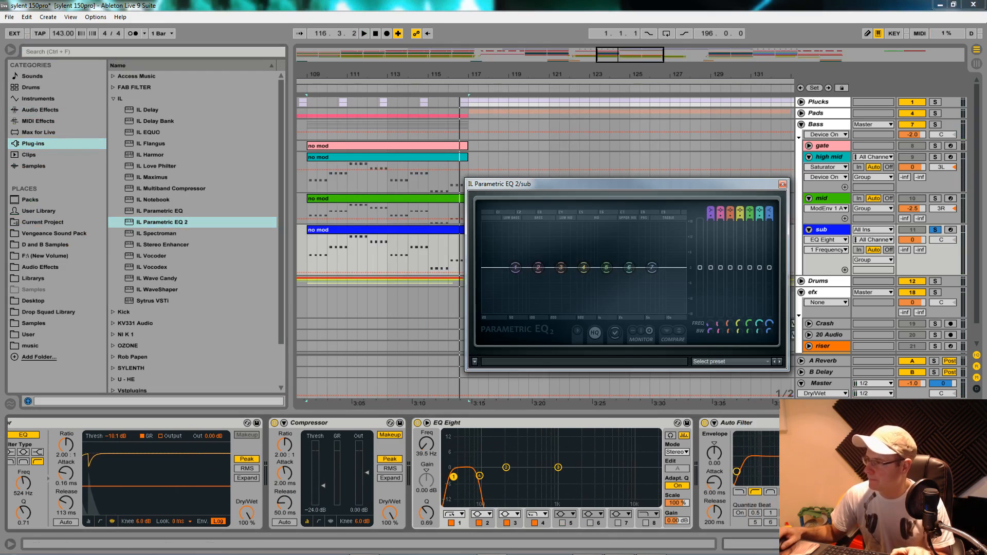
- Play the soloed sub to examine its spectrum, and try to move Parametric EQ 2 ahead of EQ Eight
{"action": "key", "text": "space"}
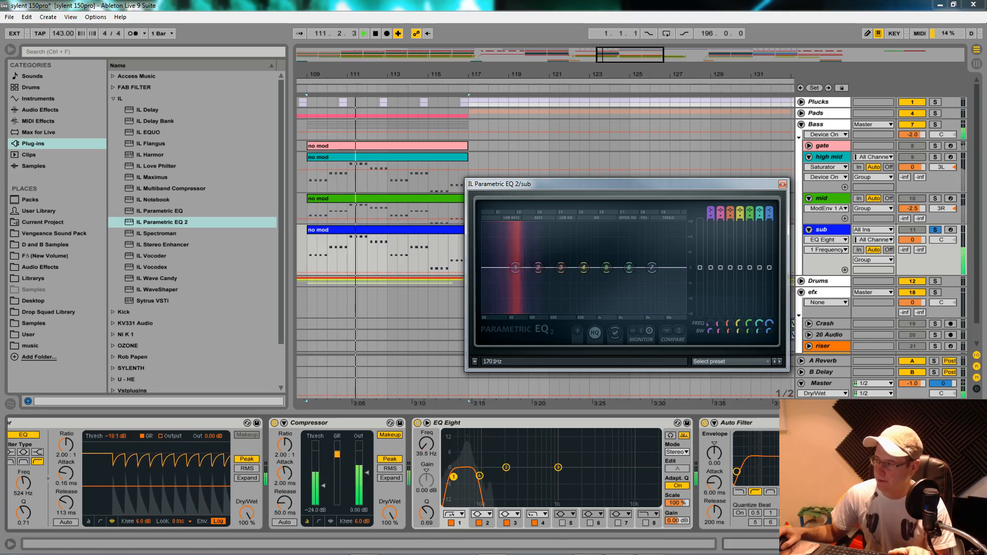
{"action": "key", "text": "space"}
{"action": "left_click", "coordinate": [410, 451]}
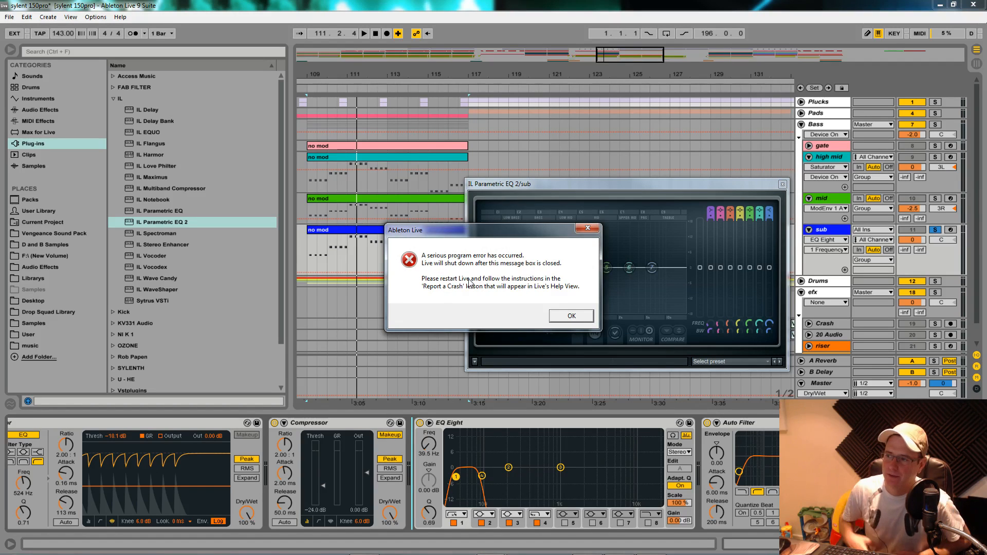
- Dismiss the crash error and restart Ableton Live 9, restoring the Live Set from its saved Undo history
{"action": "left_click", "coordinate": [577, 315]}
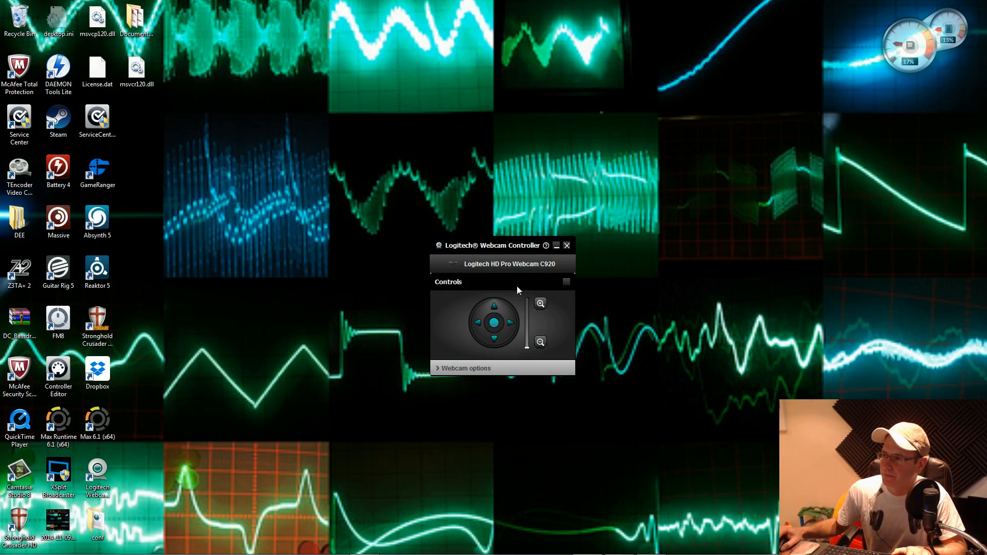
{"action": "left_click", "coordinate": [566, 245]}
{"action": "left_click", "coordinate": [494, 548]}
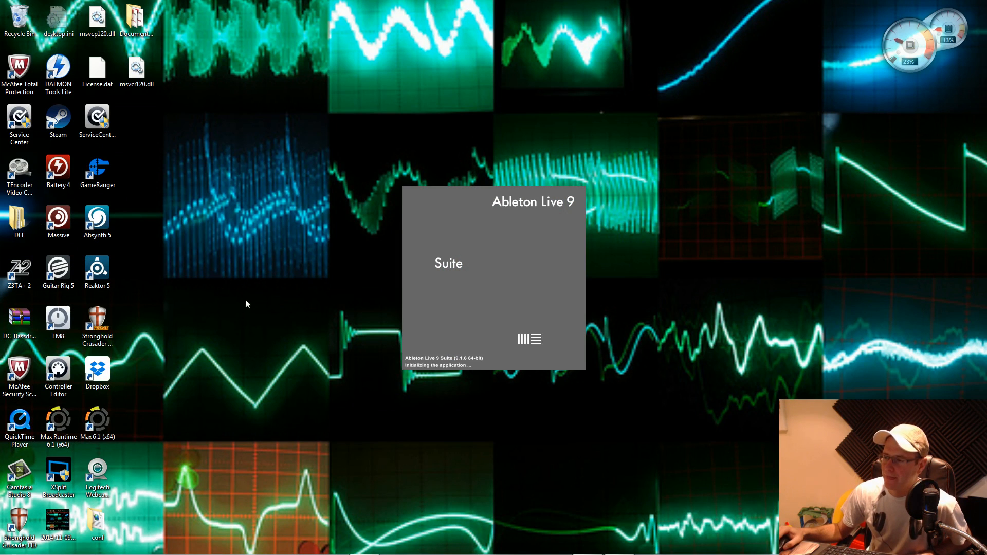
{"action": "left_click", "coordinate": [541, 306]}
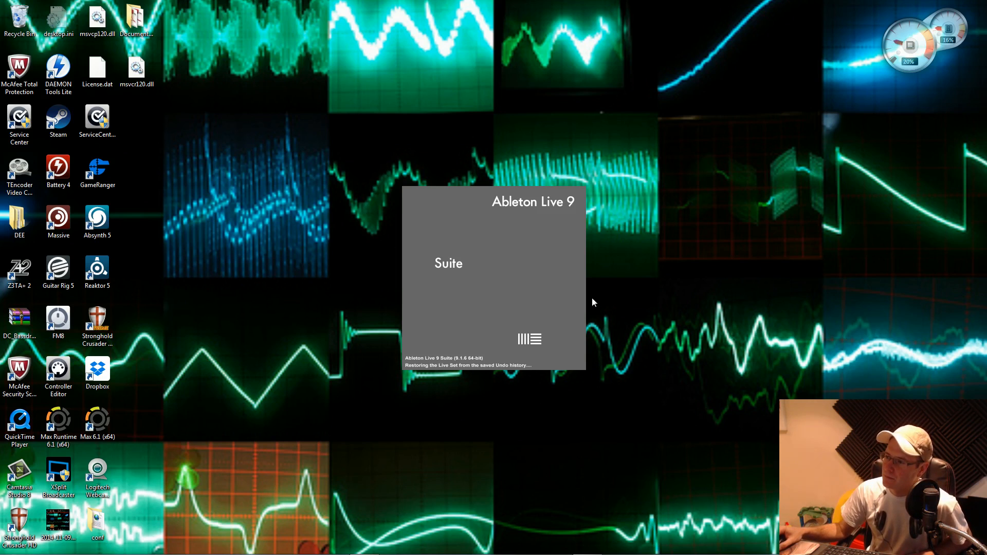
{"action": "right_click", "coordinate": [590, 233]}
{"action": "left_click", "coordinate": [595, 187]}
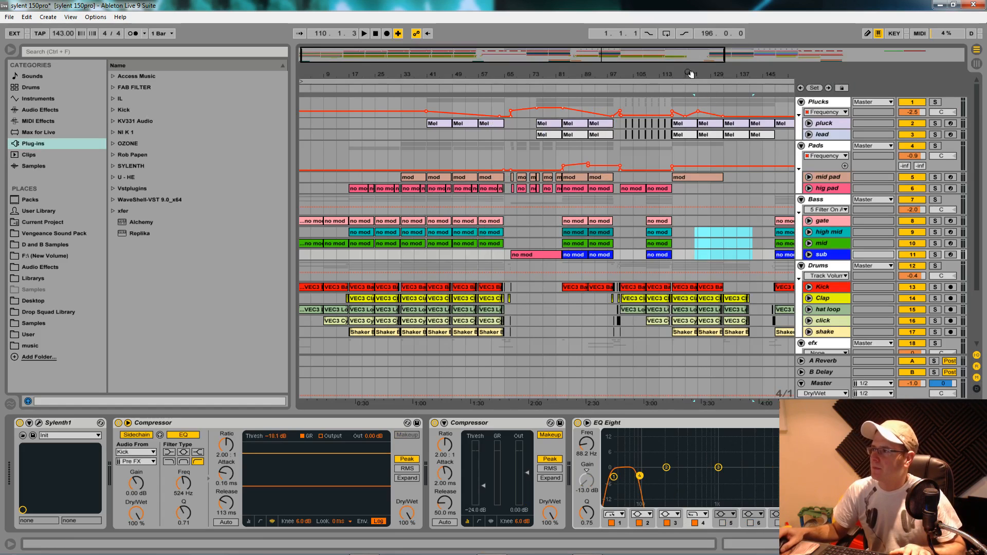
- Unfold the gate track and play the arrangement from bar 149 with the Bass group soloed
{"action": "left_click_drag", "start_coordinate": [690, 73], "coordinate": [412, 73]}
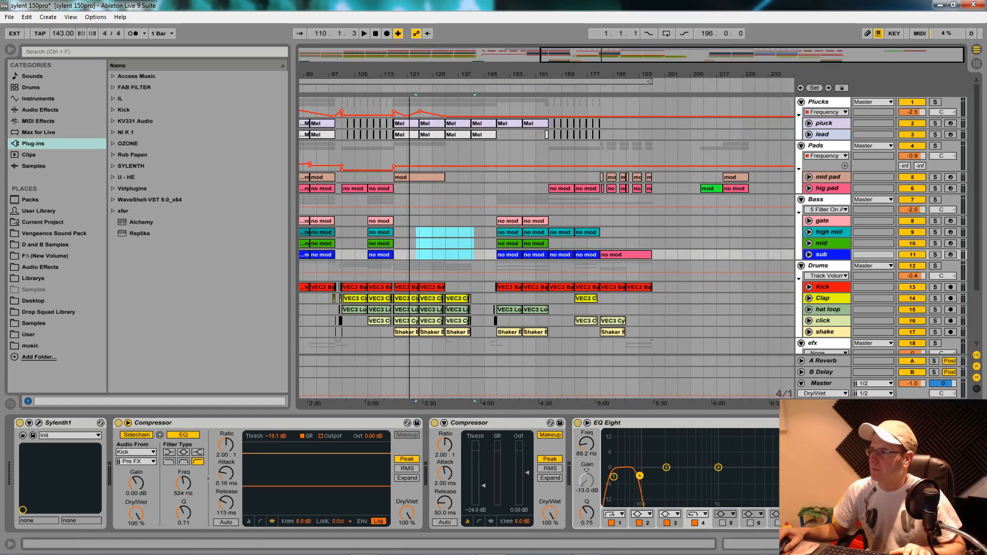
{"action": "left_click", "coordinate": [810, 222]}
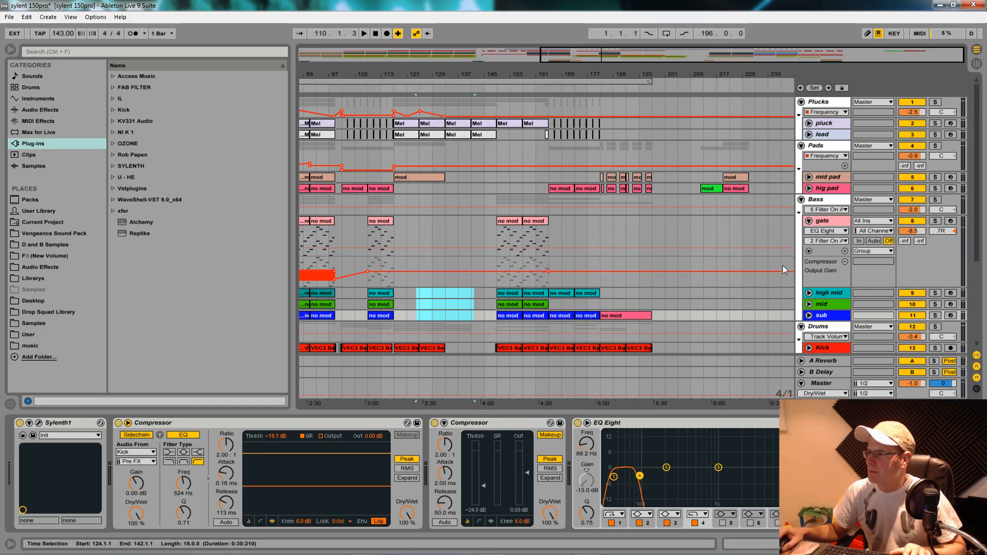
{"action": "left_click", "coordinate": [494, 298]}
{"action": "key", "text": "space"}
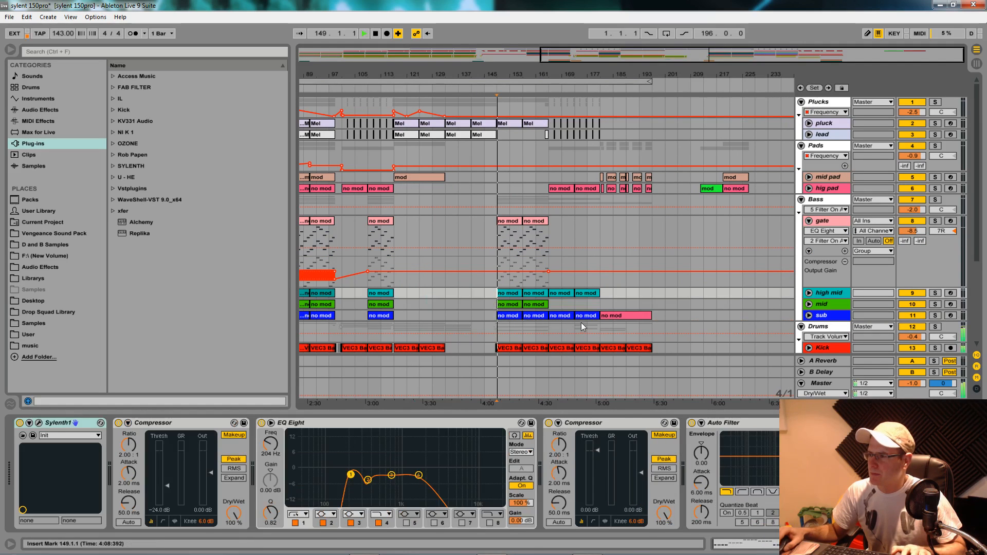
{"action": "left_click", "coordinate": [935, 200]}
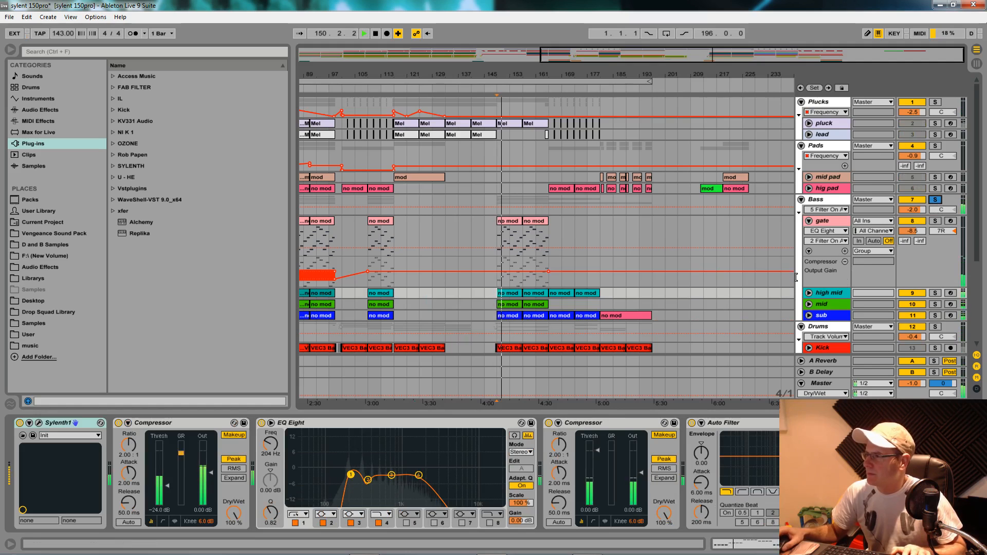
{"action": "scroll", "coordinate": [947, 189], "scroll_direction": "down", "scroll_amount": 3}
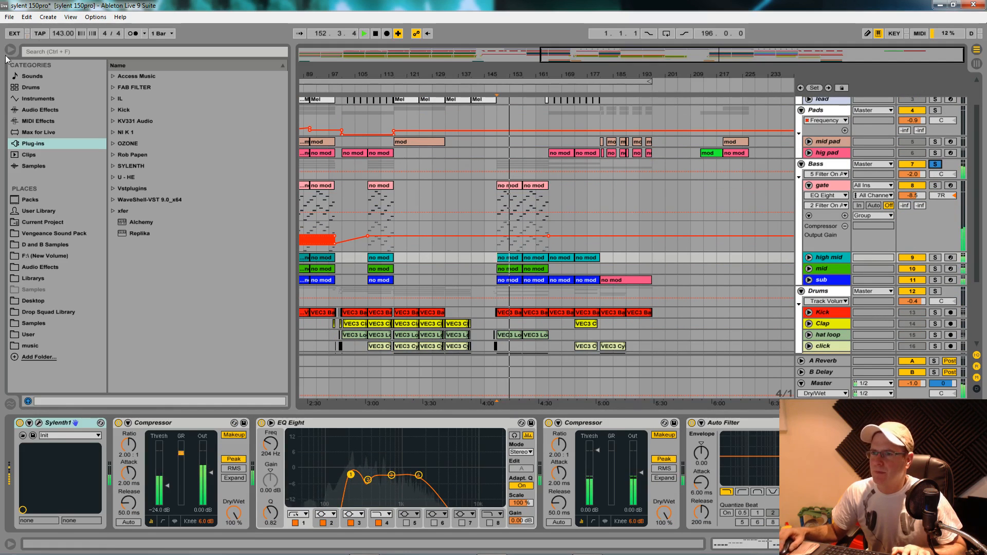
- Hide the browser and audition the soloed Bass group from bar 109
{"action": "key", "text": "ctrl+alt+b"}
{"action": "key", "text": "space"}
{"action": "left_click", "coordinate": [91, 270]}
{"action": "left_click", "coordinate": [91, 273]}
{"action": "key", "text": "space"}
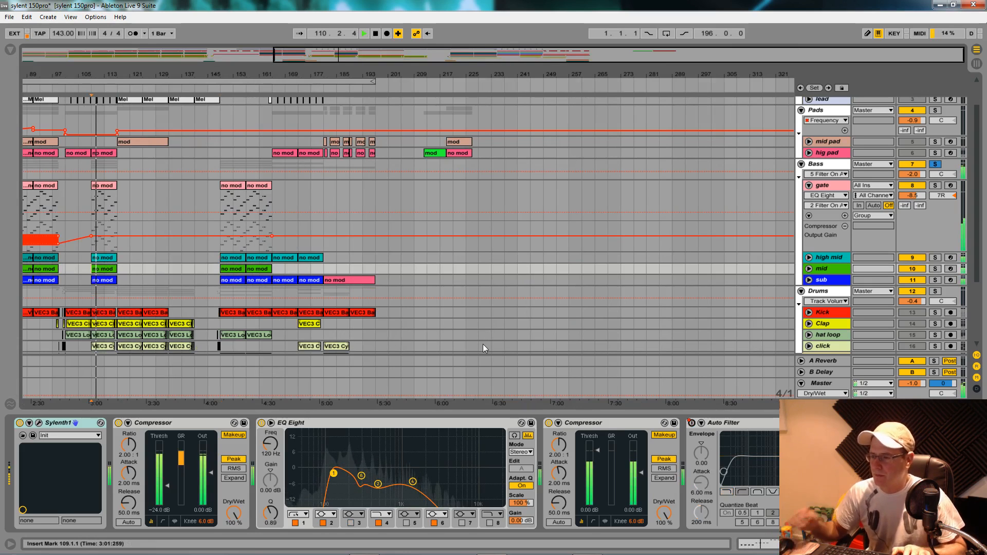
{"action": "key", "text": "space"}
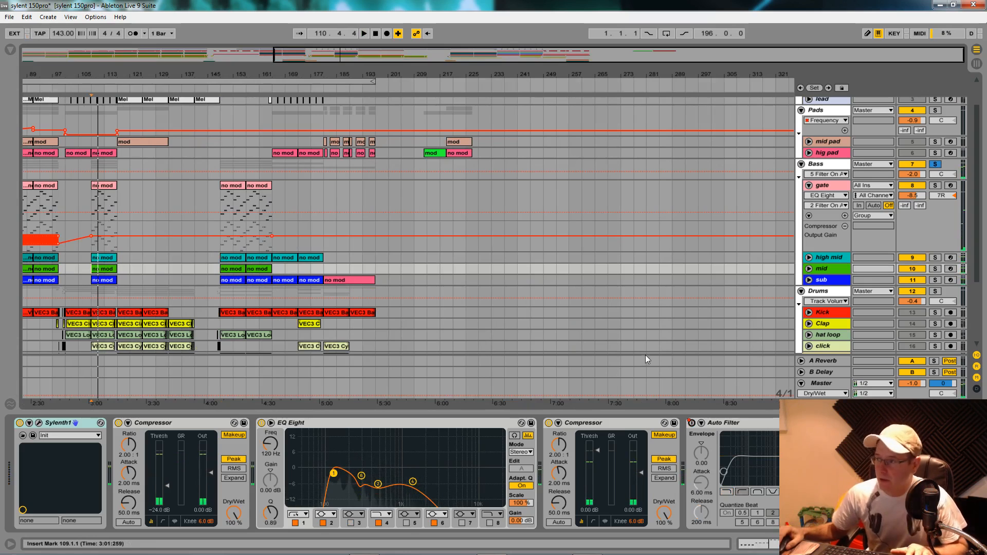
- Unfold the sub track and move its IL Parametric EQ 2 between the Compressor and EQ Eight
{"action": "left_click", "coordinate": [809, 281]}
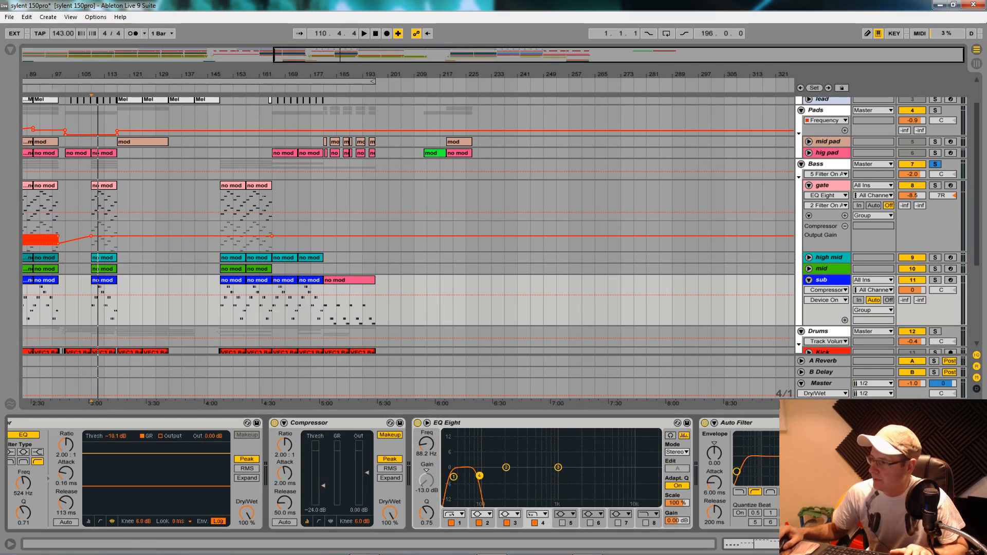
{"action": "left_click_drag", "start_coordinate": [798, 427], "coordinate": [407, 446]}
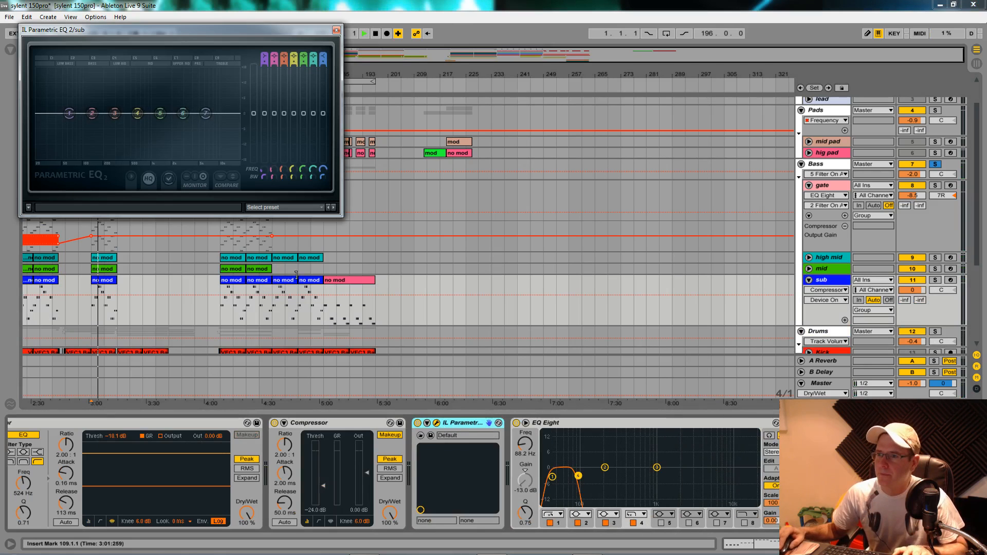
- Audition the soloed Bass group with the sub's Parametric EQ 2 open and move EQ band 2 slightly lower in frequency
{"action": "key", "text": "space"}
{"action": "key", "text": "space"}
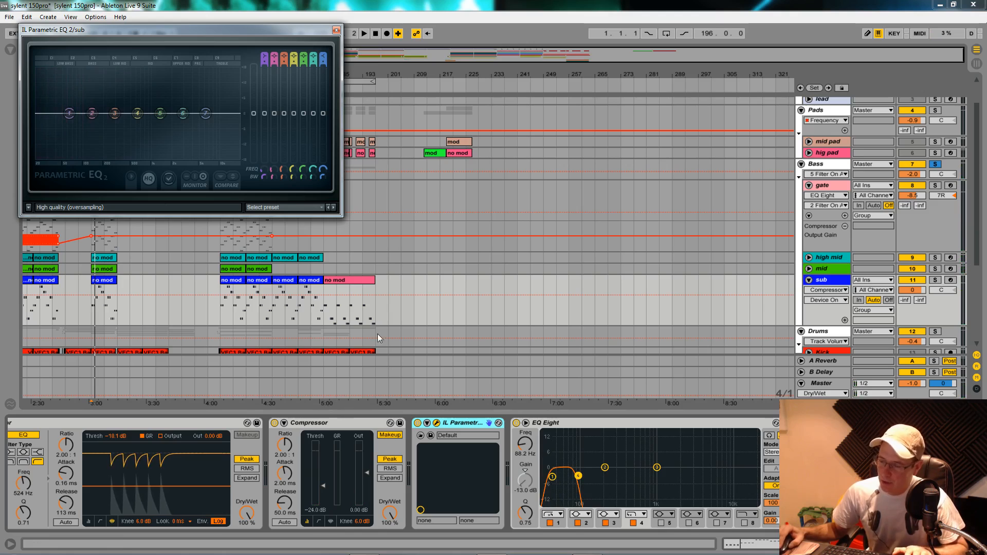
{"action": "key", "text": "space"}
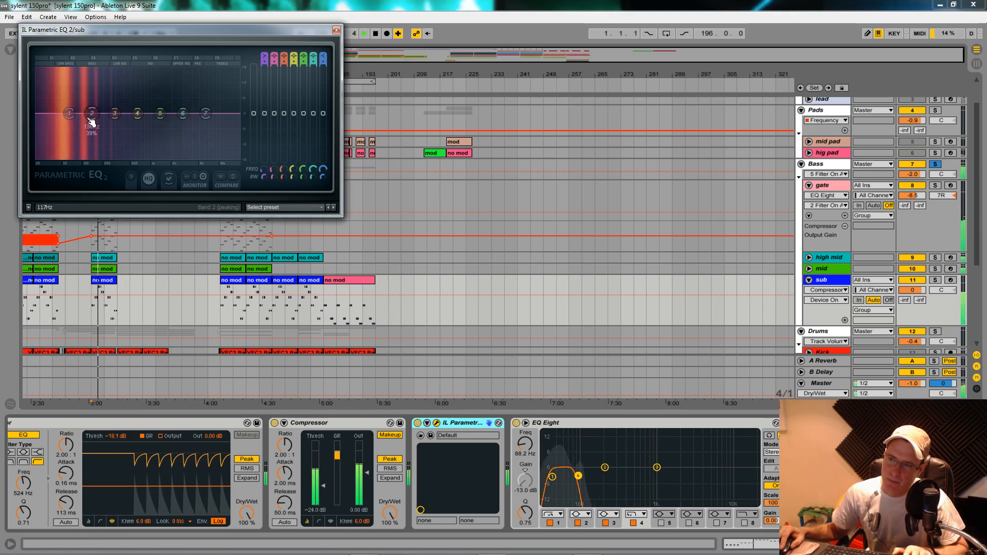
{"action": "key", "text": "space"}
{"action": "left_click_drag", "start_coordinate": [93, 113], "coordinate": [89, 113]}
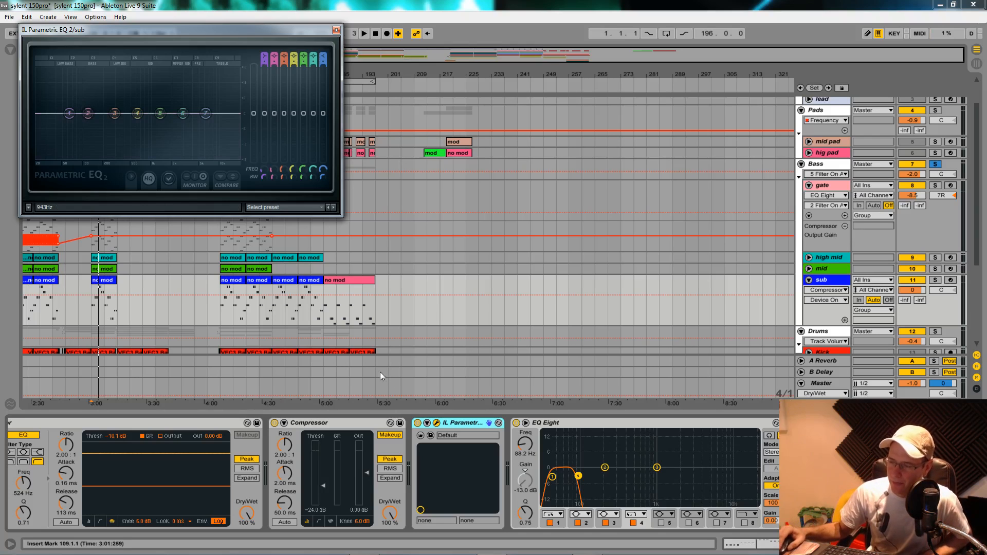
- Open the sub's Sylenth1, check its Filter A and Filter Control cutoffs during playback, leave Filter Control at 146.16 Hz, and close the synth
{"action": "left_click", "coordinate": [818, 544]}
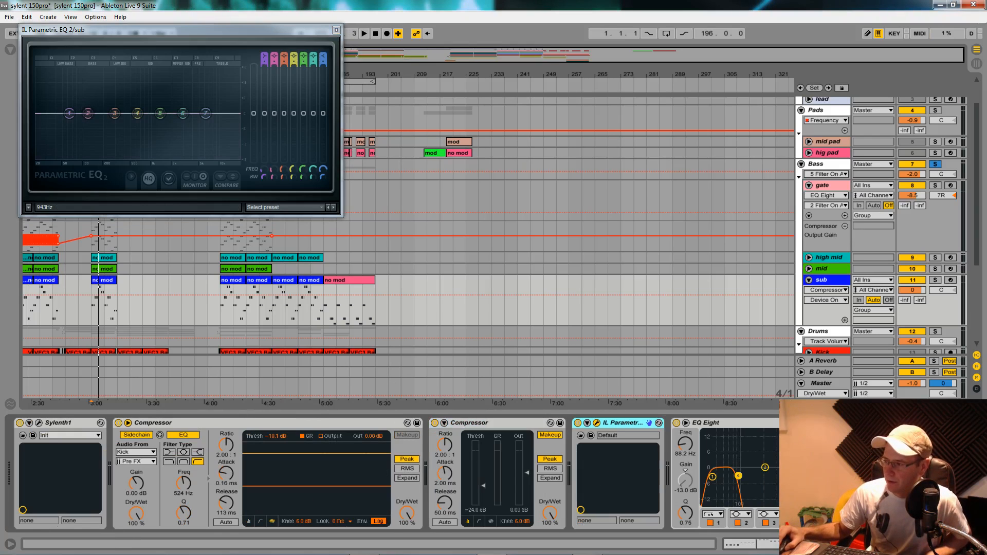
{"action": "left_click", "coordinate": [38, 423]}
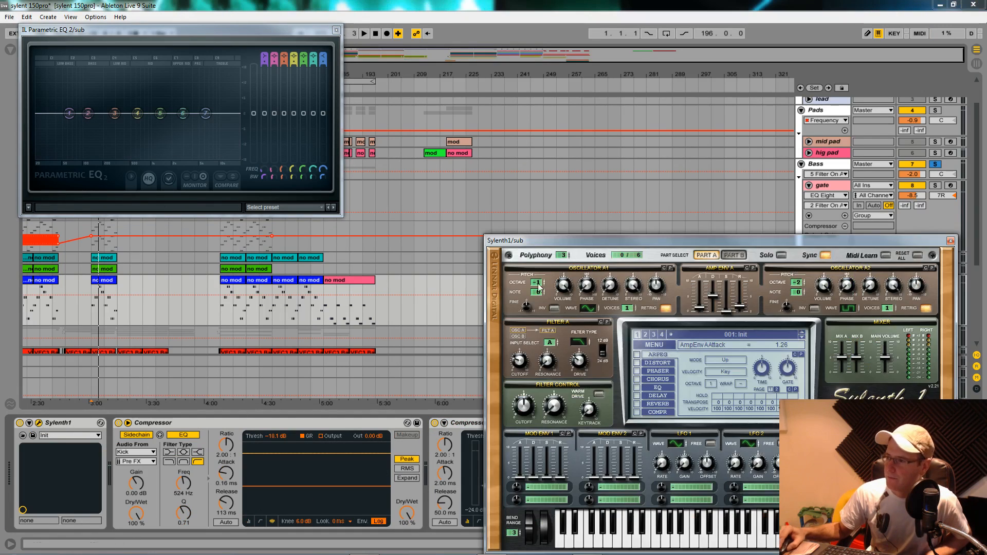
{"action": "left_click", "coordinate": [522, 413]}
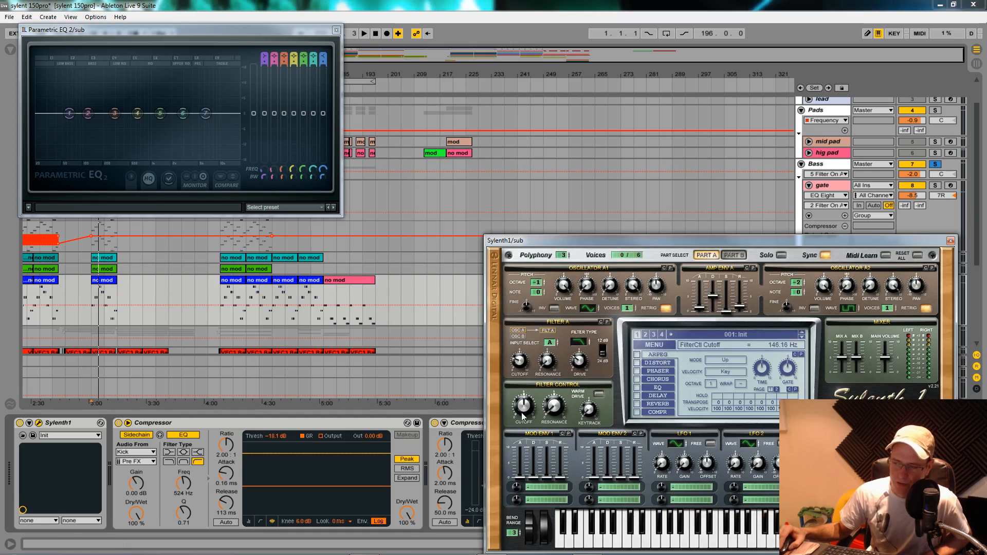
{"action": "left_click", "coordinate": [518, 360]}
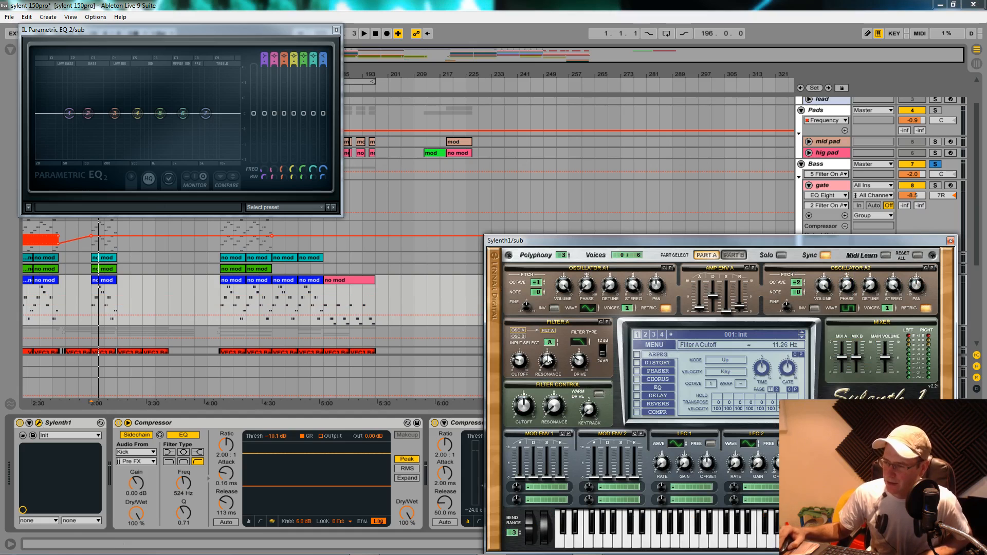
{"action": "mouse_move", "coordinate": [527, 404]}
{"action": "left_mouse_down"}
{"action": "mouse_move", "coordinate": [530, 354]}
{"action": "mouse_move", "coordinate": [532, 411]}
{"action": "left_mouse_up"}
{"action": "key", "text": "space"}
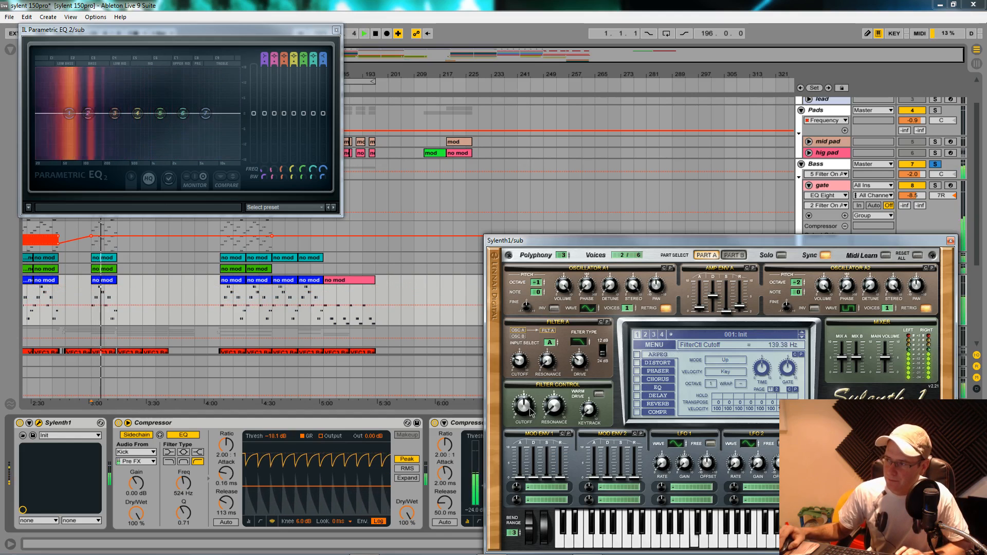
{"action": "key", "text": "space"}
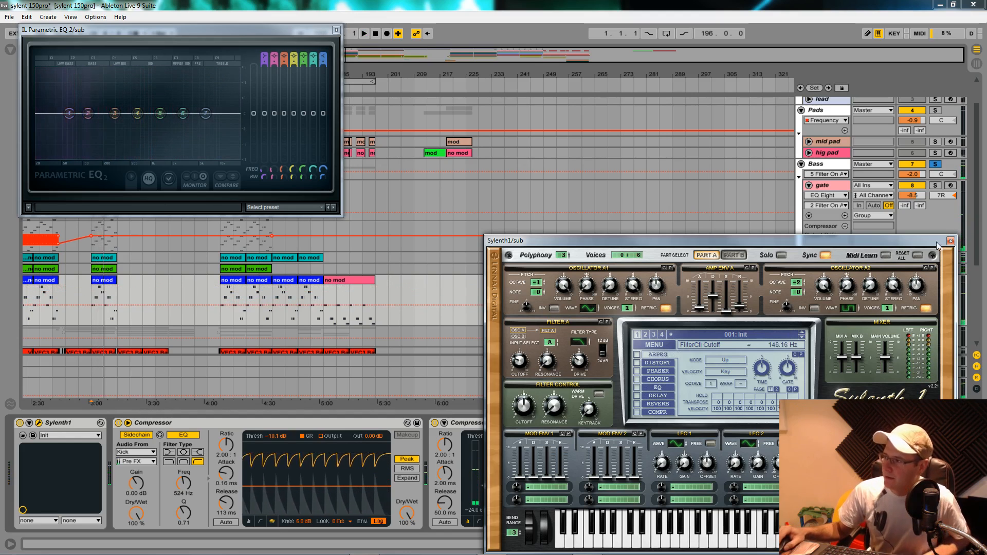
{"action": "left_click", "coordinate": [952, 241]}
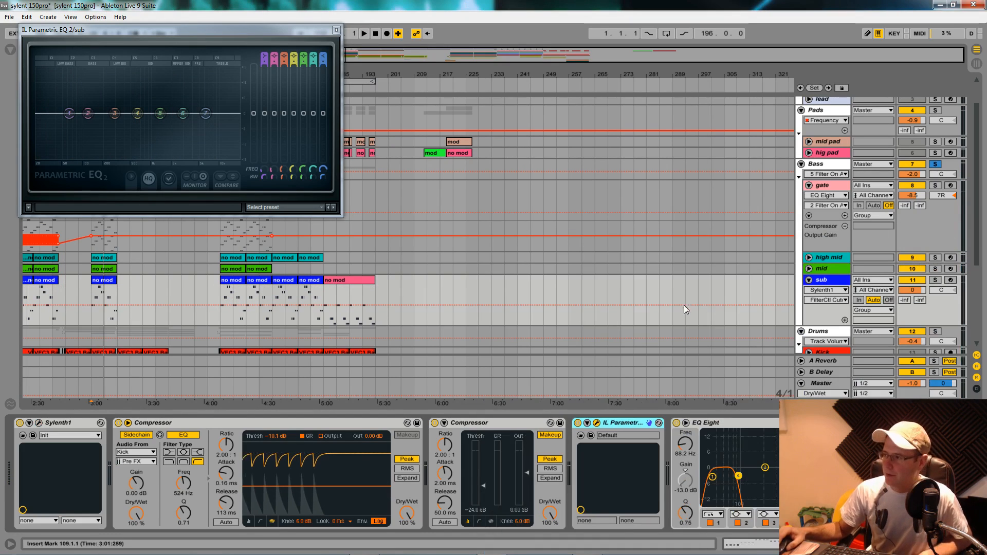
- Close the sub's Parametric EQ 2 window and fold the sub and gate tracks
{"action": "left_click_drag", "start_coordinate": [316, 34], "coordinate": [323, 34]}
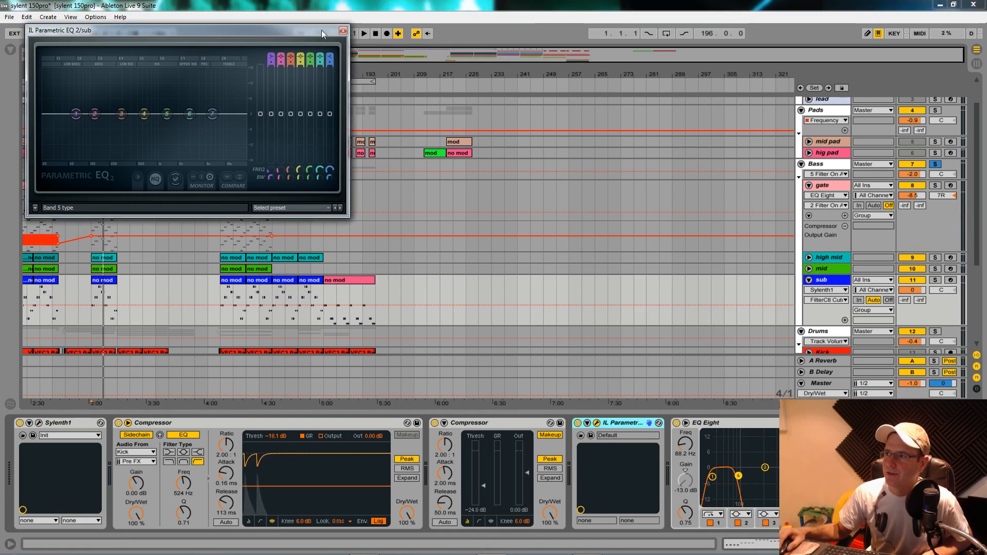
{"action": "left_click", "coordinate": [343, 31]}
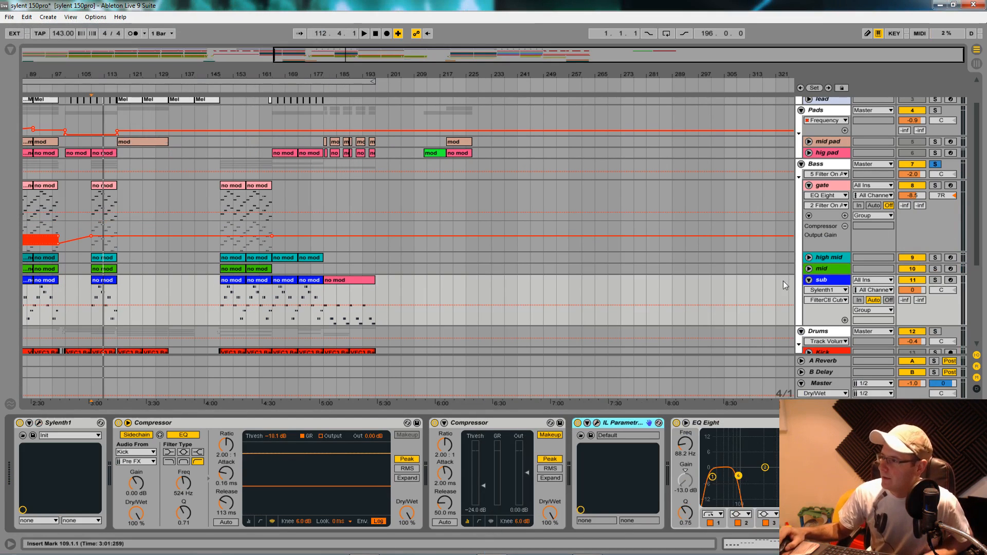
{"action": "left_click", "coordinate": [810, 281]}
{"action": "left_click", "coordinate": [809, 185]}
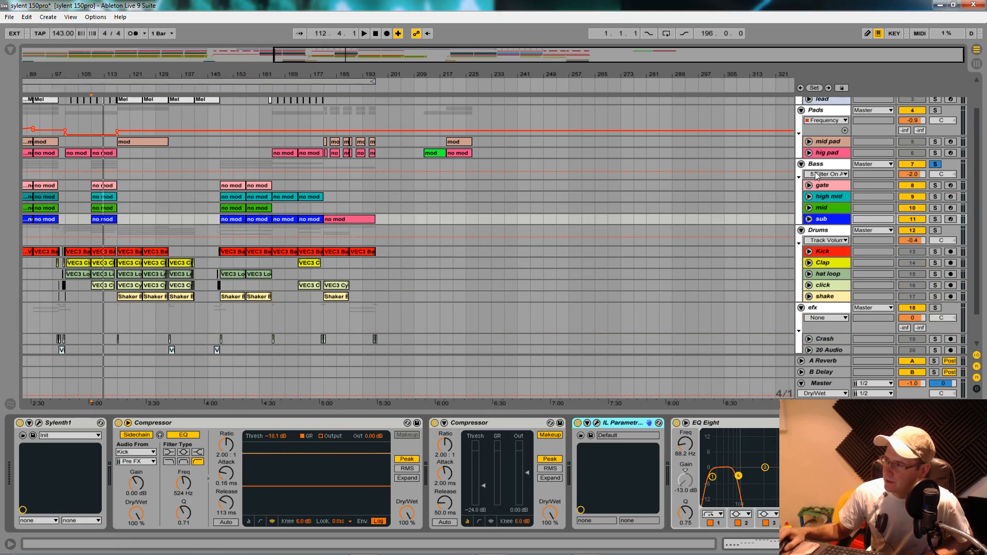
- Show the Bass group's device chain and switch on its Glue Compressor during playback
{"action": "left_click", "coordinate": [831, 164]}
{"action": "left_click", "coordinate": [336, 423]}
{"action": "key", "text": "space"}
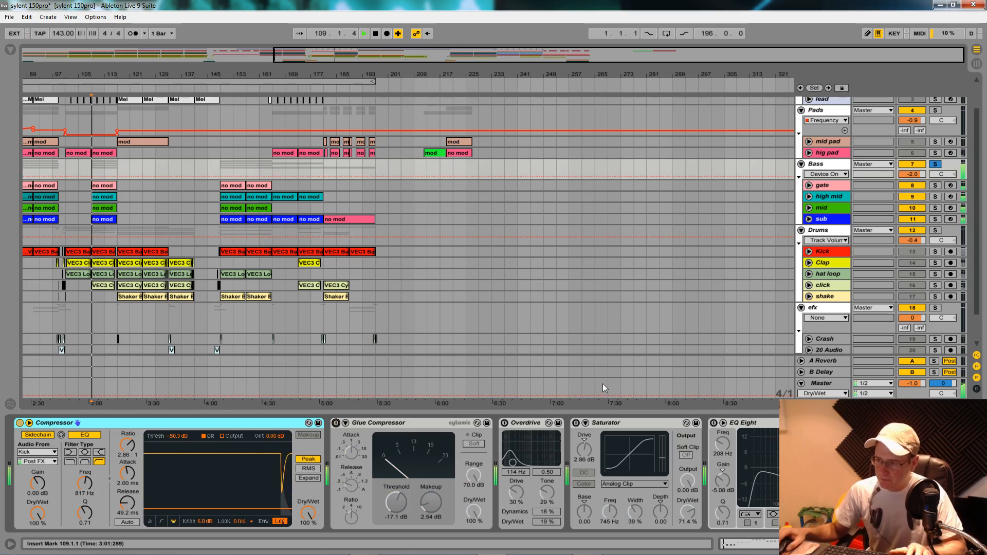
{"action": "left_click", "coordinate": [336, 423]}
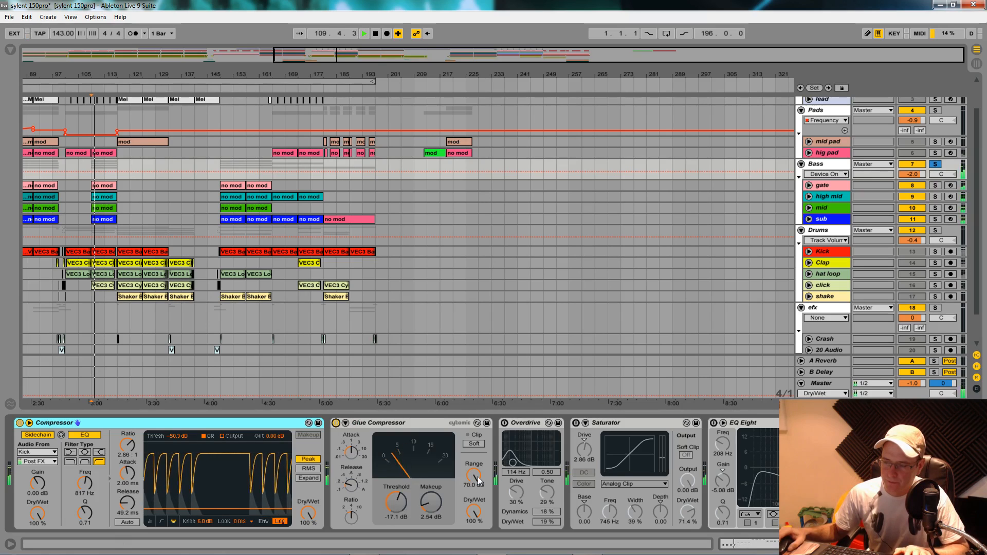
{"action": "key", "text": "space"}
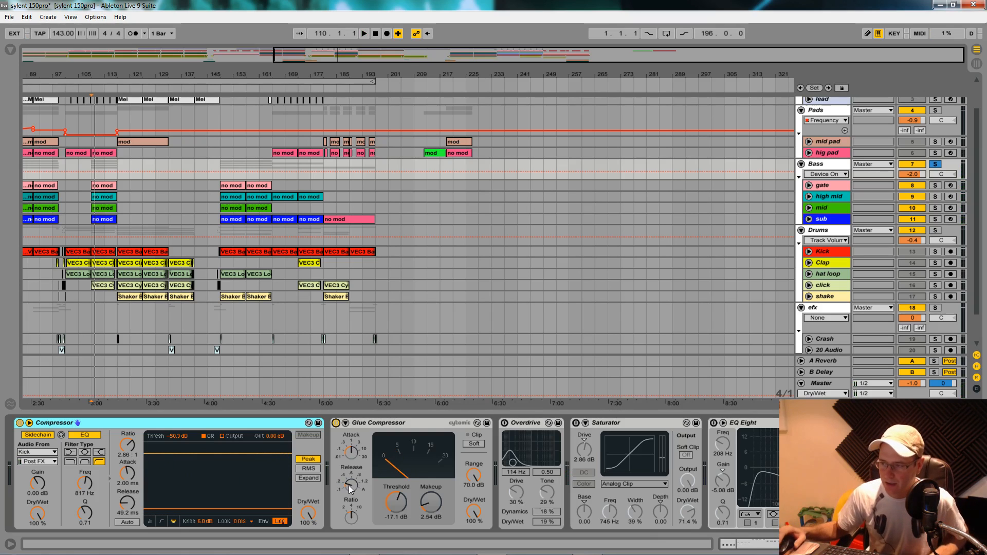
- Play short passages of the Bass group from bar 109 to watch the Glue Compressor's gain reduction
{"action": "key", "text": "space"}
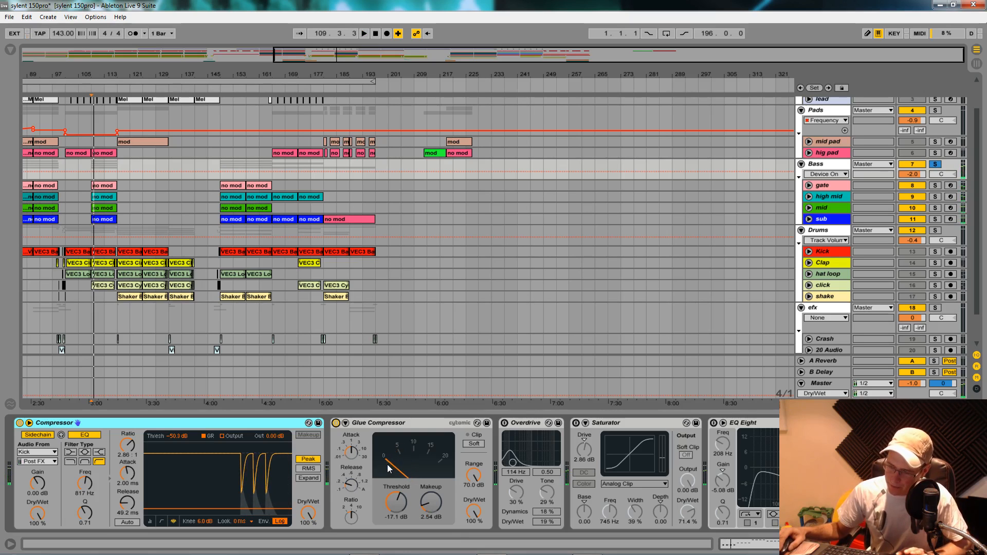
{"action": "key", "text": "space"}
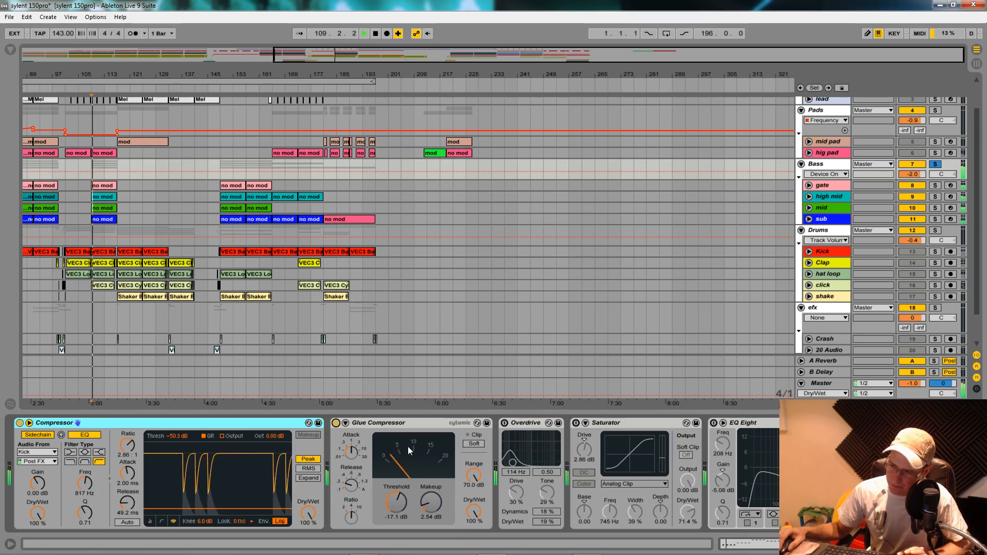
{"action": "key", "text": "space"}
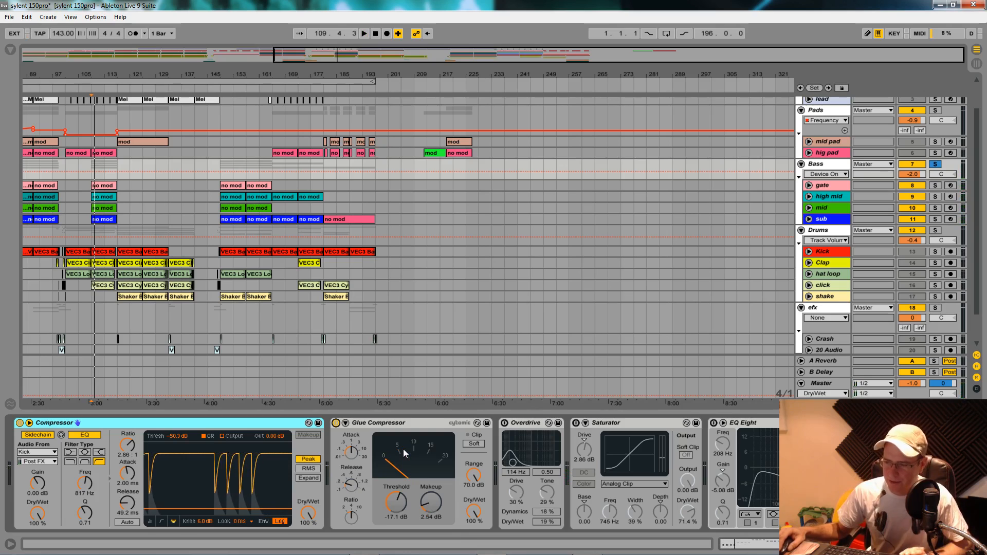
{"action": "key", "text": "space"}
{"action": "key", "text": "space"}
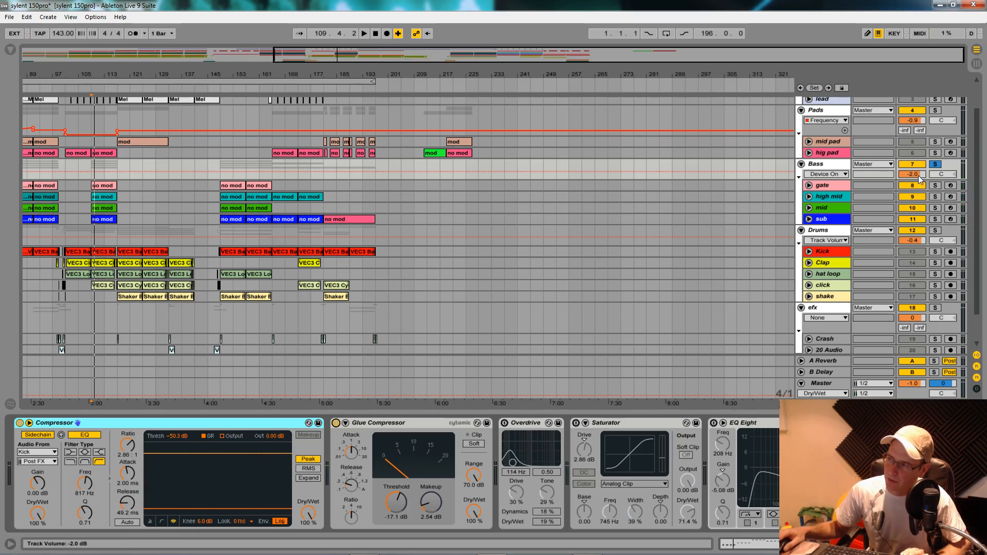
- Raise the threshold of the Bass group's sidechain Compressor to -27.0 dB during playback
{"action": "key", "text": "space"}
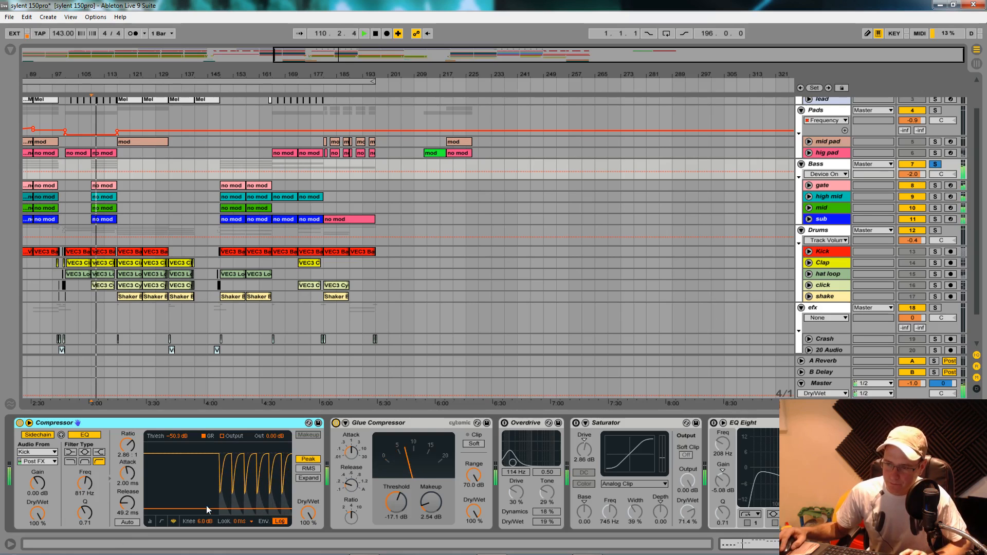
{"action": "mouse_move", "coordinate": [208, 509]}
{"action": "left_mouse_down"}
{"action": "mouse_move", "coordinate": [209, 455]}
{"action": "mouse_move", "coordinate": [208, 497]}
{"action": "left_mouse_up"}
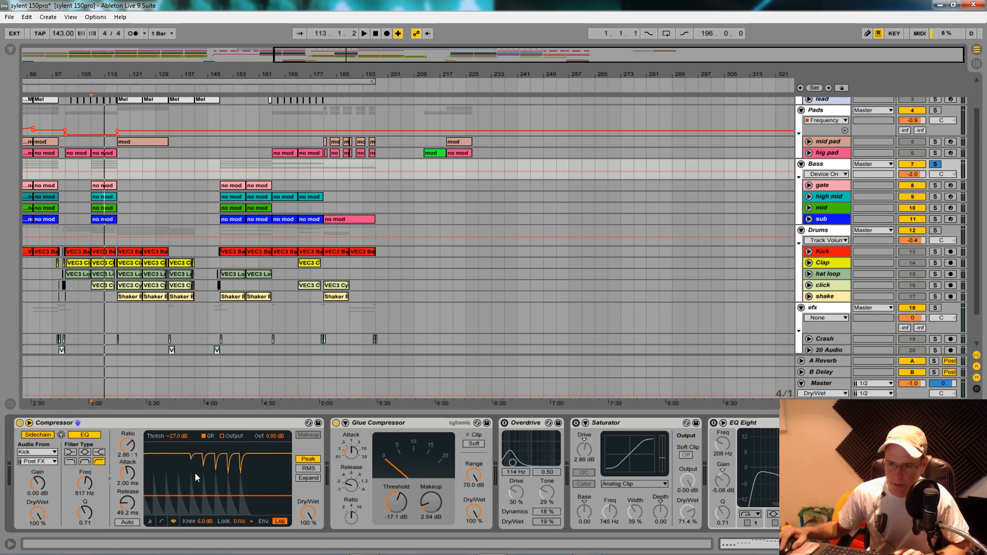
- Inspect the device chains of the gate and high mid tracks
{"action": "left_click", "coordinate": [827, 186]}
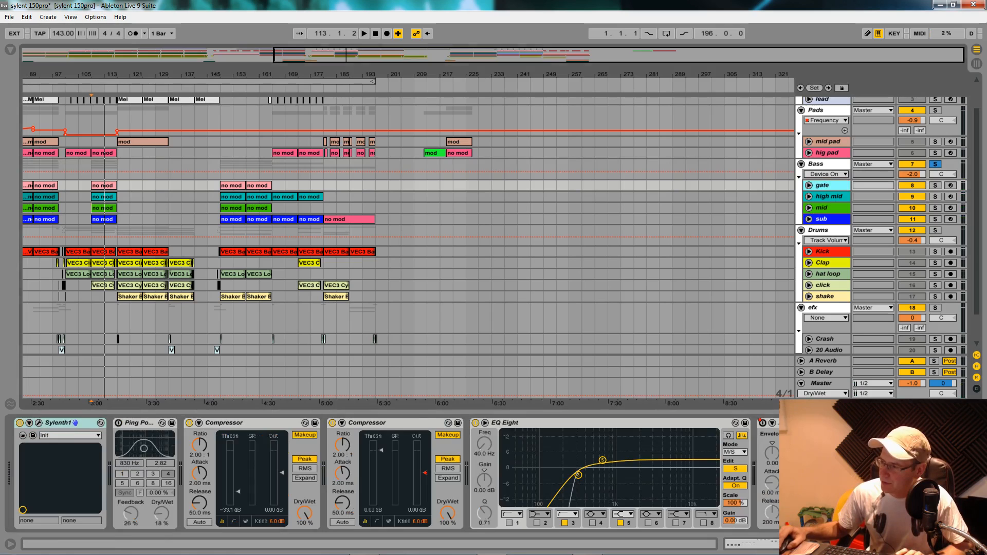
{"action": "scroll", "coordinate": [394, 474], "scroll_direction": "right", "scroll_amount": 5}
{"action": "scroll", "coordinate": [394, 474], "scroll_direction": "left", "scroll_amount": 5}
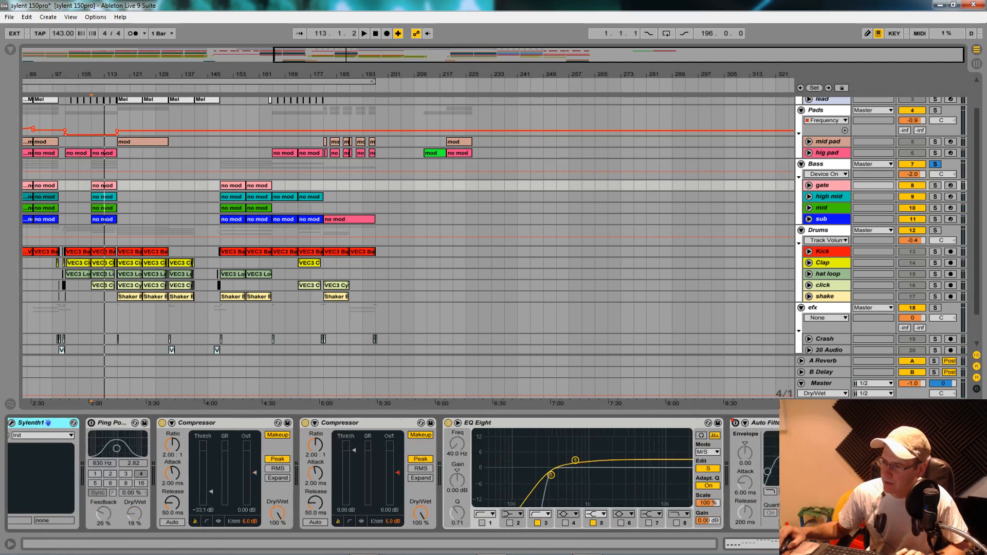
{"action": "left_click", "coordinate": [835, 202]}
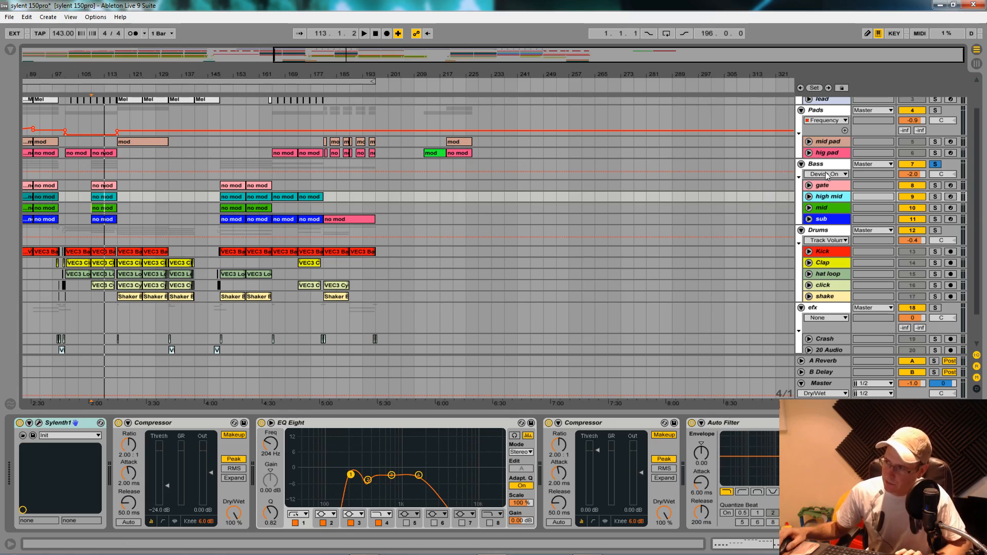
- Set the threshold of the Bass group's sidechain Compressor to -39.2 dB while playing from bar 109
{"action": "left_click", "coordinate": [830, 168]}
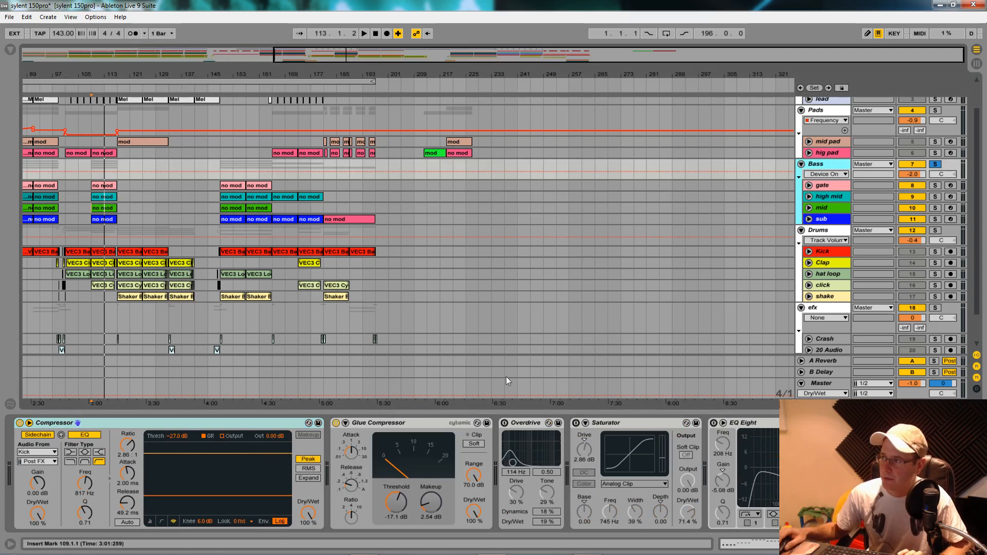
{"action": "key", "text": "space"}
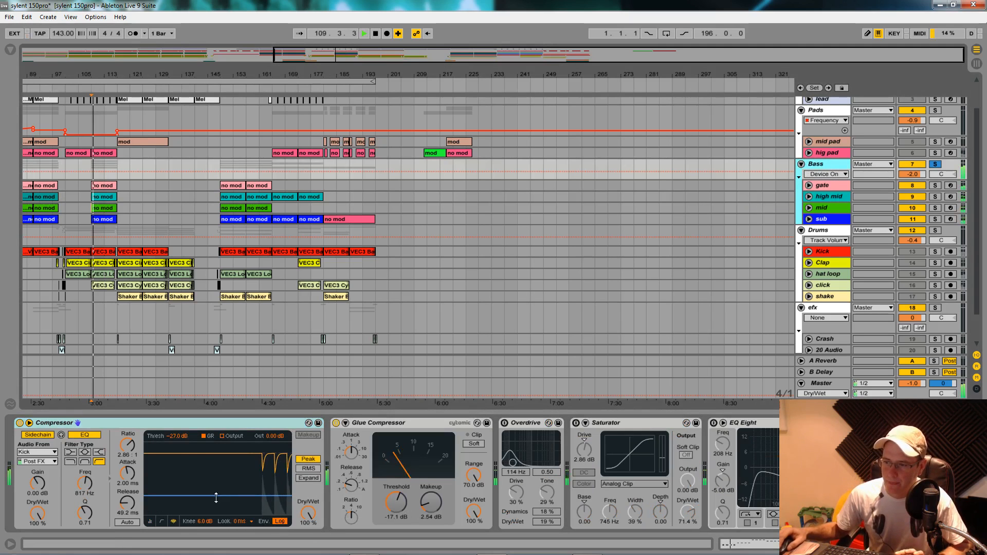
{"action": "left_click_drag", "start_coordinate": [218, 496], "coordinate": [218, 504]}
{"action": "key", "text": "space"}
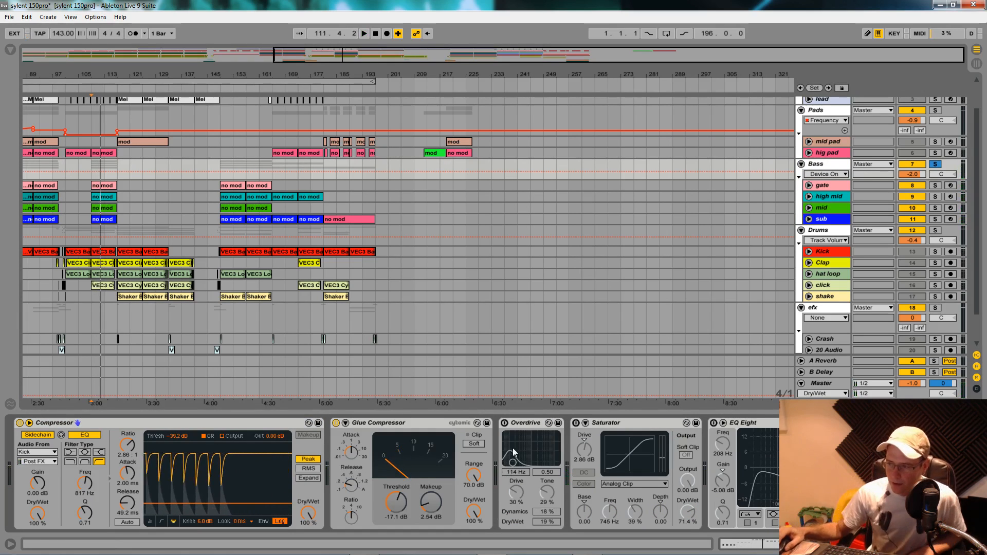
- Compare the device chains of the sub and mid tracks
{"action": "left_click", "coordinate": [830, 220]}
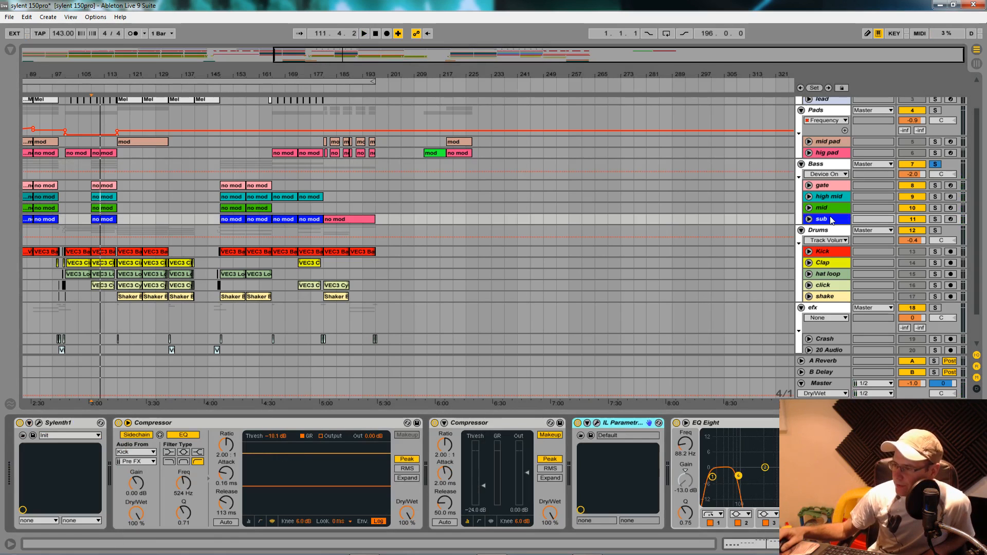
{"action": "left_click", "coordinate": [827, 211]}
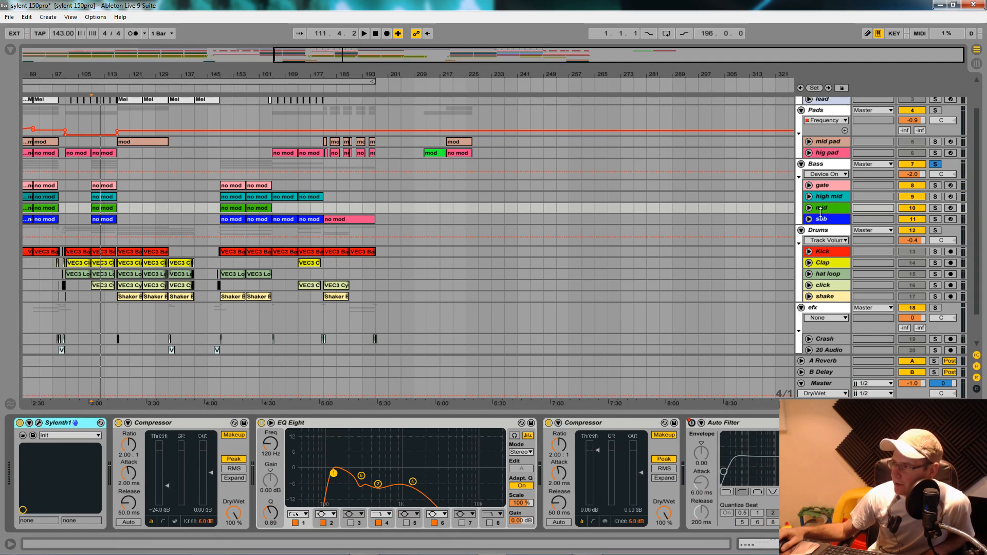
{"action": "left_click", "coordinate": [822, 220]}
- Switch on the Bass group's Overdrive with Tone at 29 % and audition the group from bar 109
{"action": "left_click", "coordinate": [828, 163]}
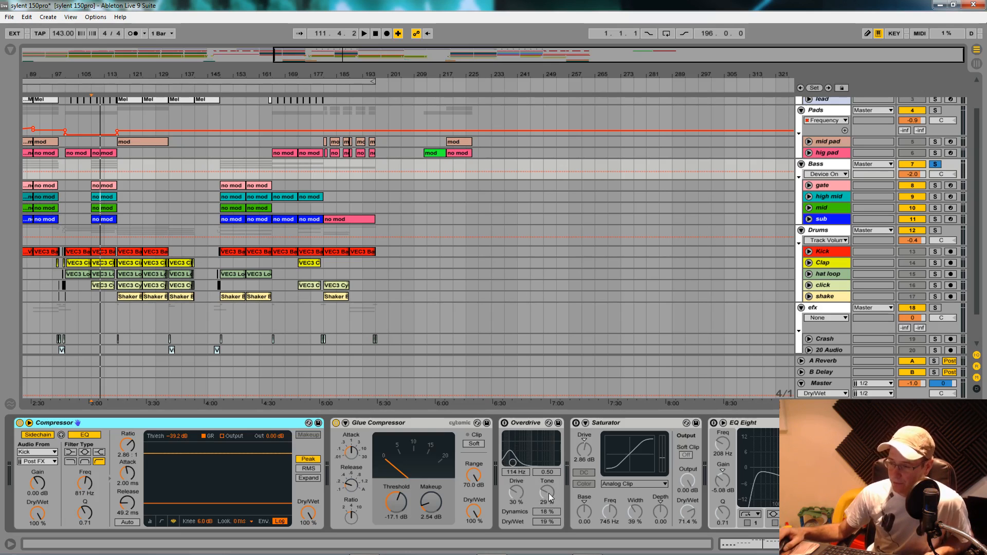
{"action": "left_click_drag", "start_coordinate": [547, 492], "coordinate": [547, 495]}
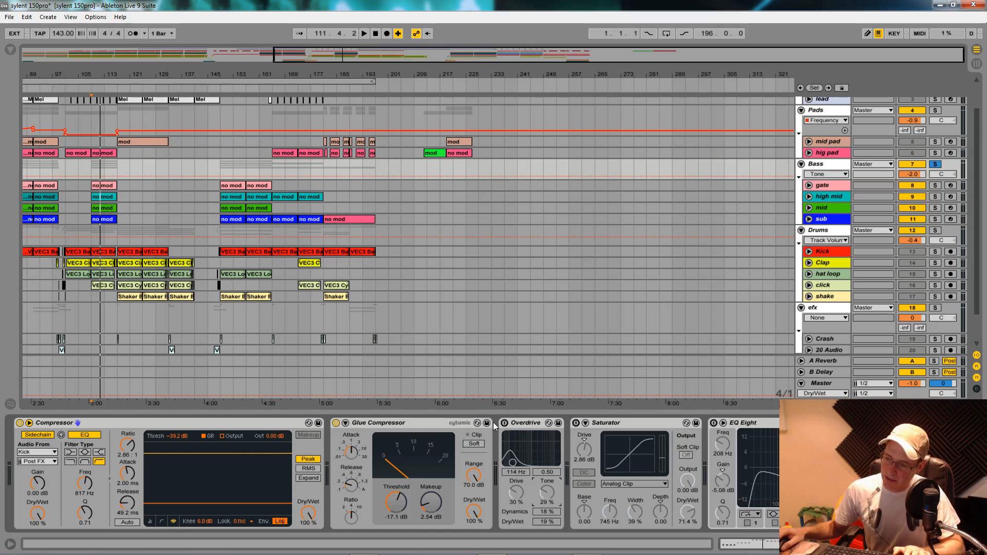
{"action": "key", "text": "space"}
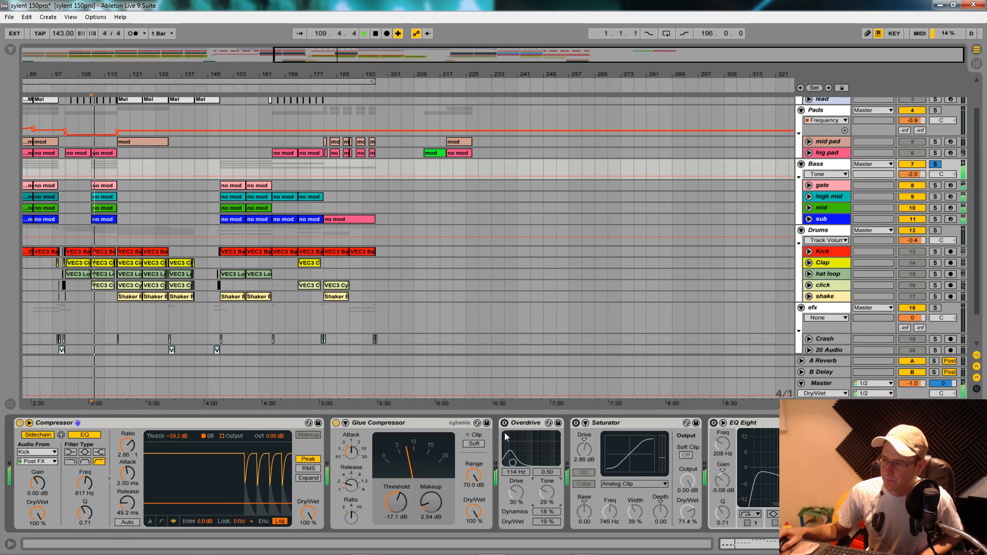
{"action": "left_click", "coordinate": [505, 423]}
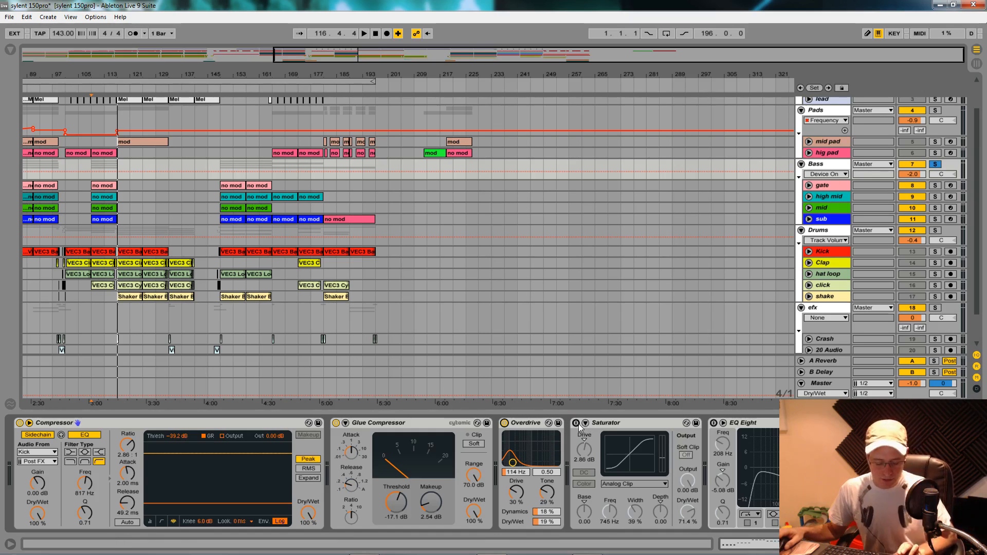
{"action": "key", "text": "space"}
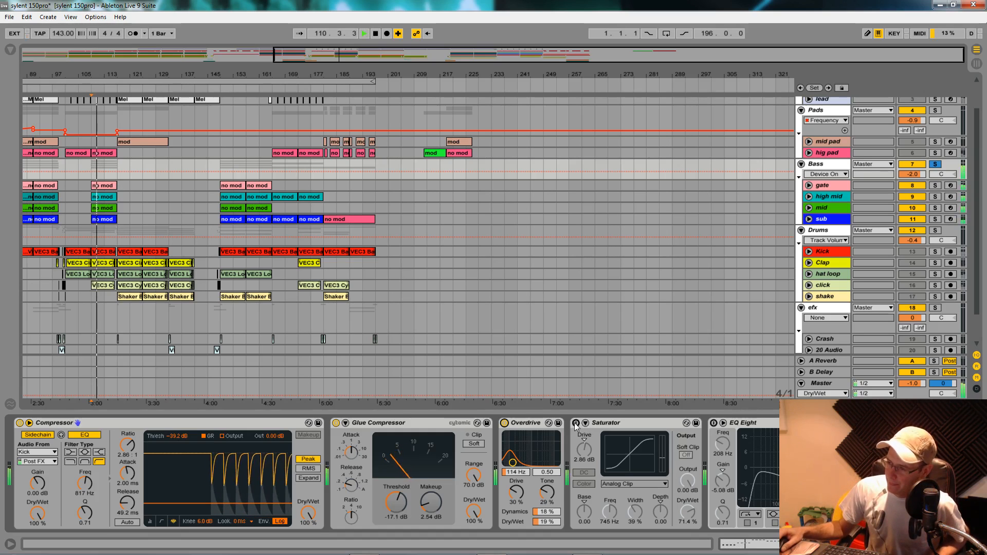
- Switch on the Bass group's Saturator and EQ Eight, setting the EQ band to 201 Hz and -4.09 dB while auditioning from bar 109
{"action": "left_click", "coordinate": [576, 423]}
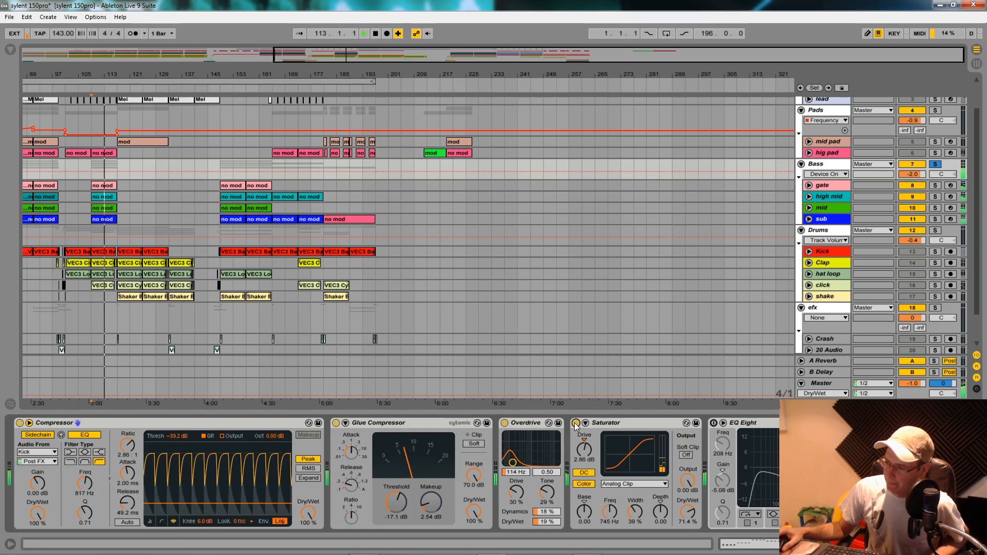
{"action": "key", "text": "space"}
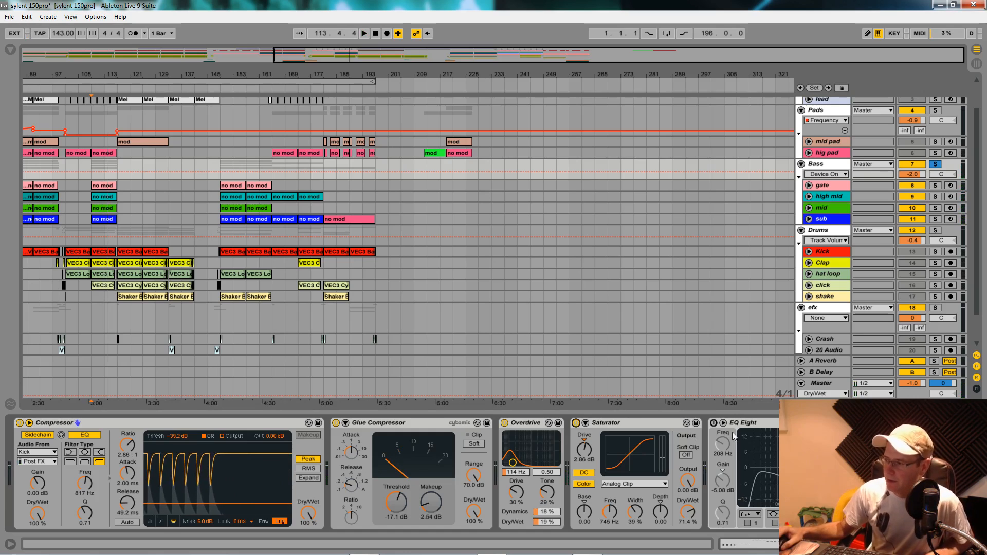
{"action": "left_click", "coordinate": [715, 423]}
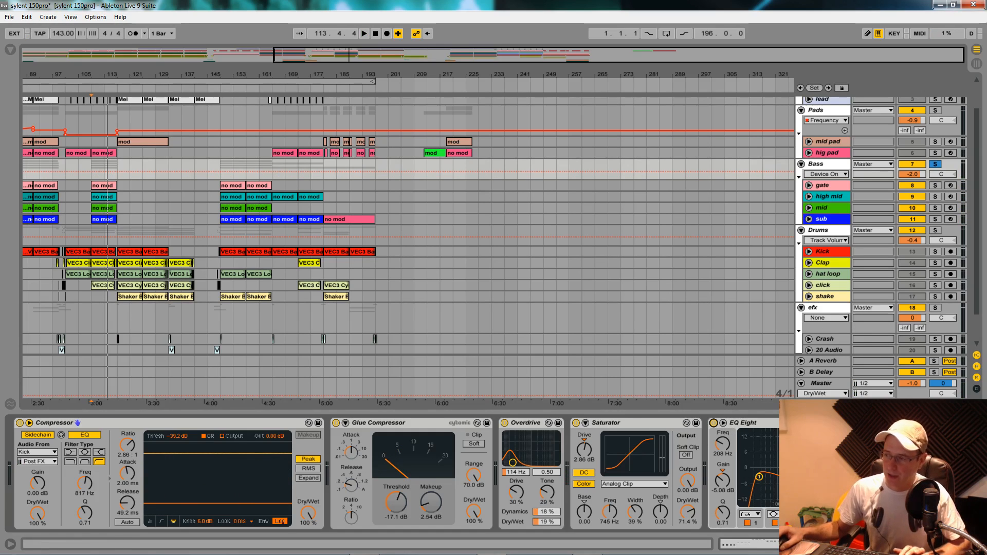
{"action": "key", "text": "space"}
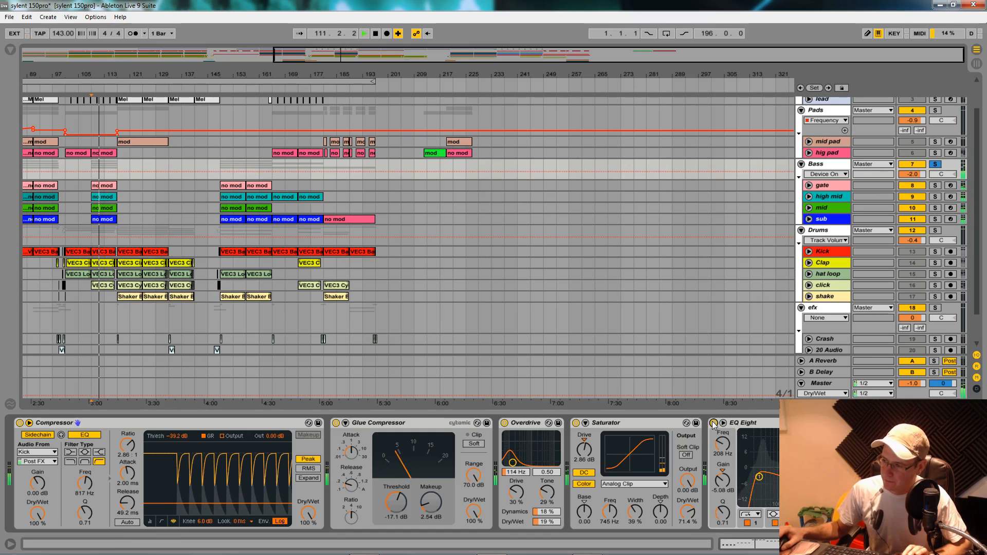
{"action": "left_click", "coordinate": [713, 423]}
{"action": "left_click", "coordinate": [713, 422]}
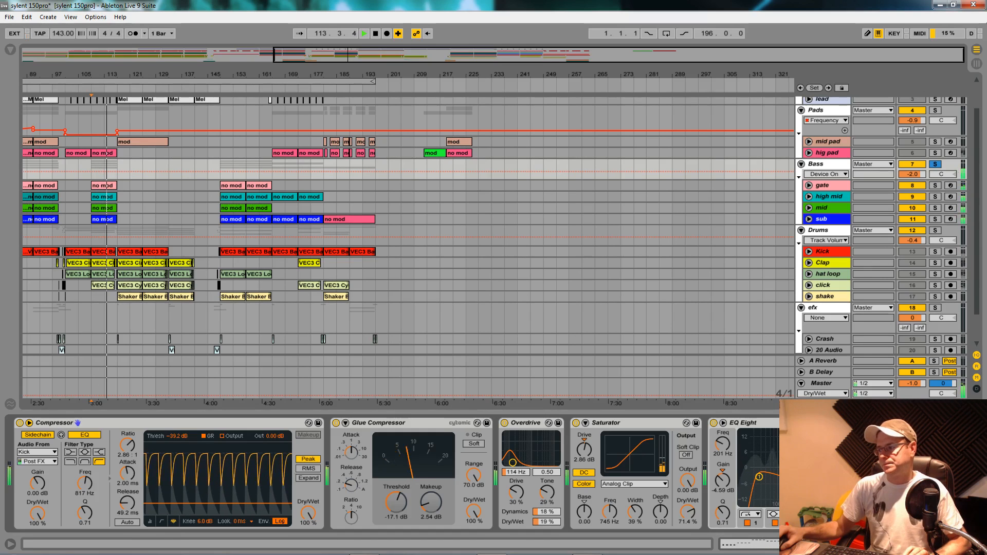
{"action": "key", "text": "space"}
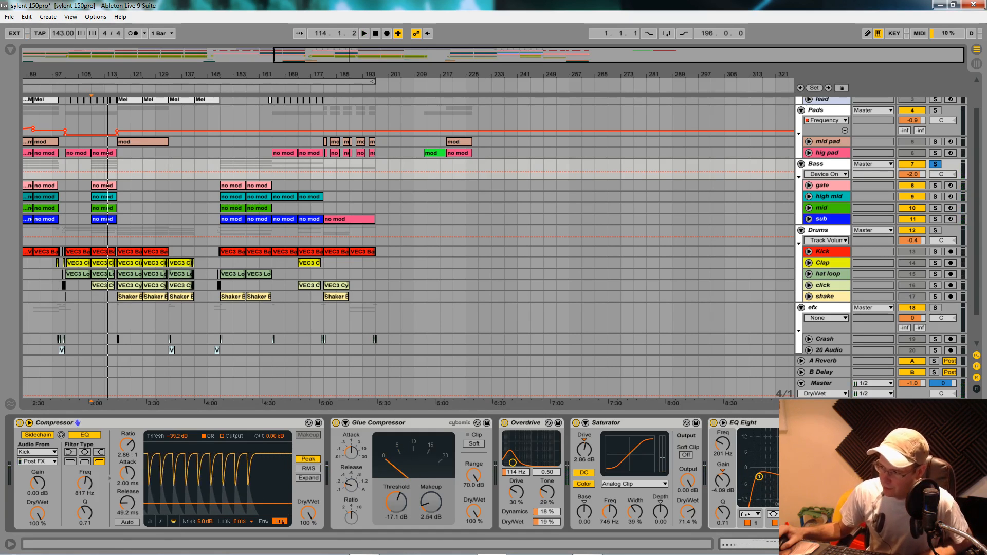
- Inspect the mid pad track's devices and audition the hig pad track soloed from bar 109
{"action": "scroll", "coordinate": [800, 225], "scroll_direction": "up", "scroll_amount": 3}
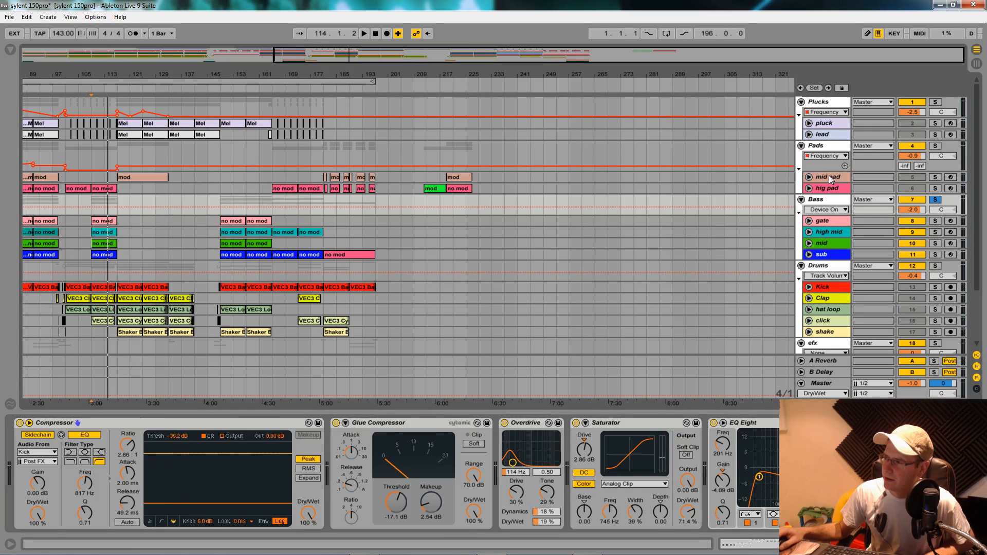
{"action": "left_click", "coordinate": [839, 245]}
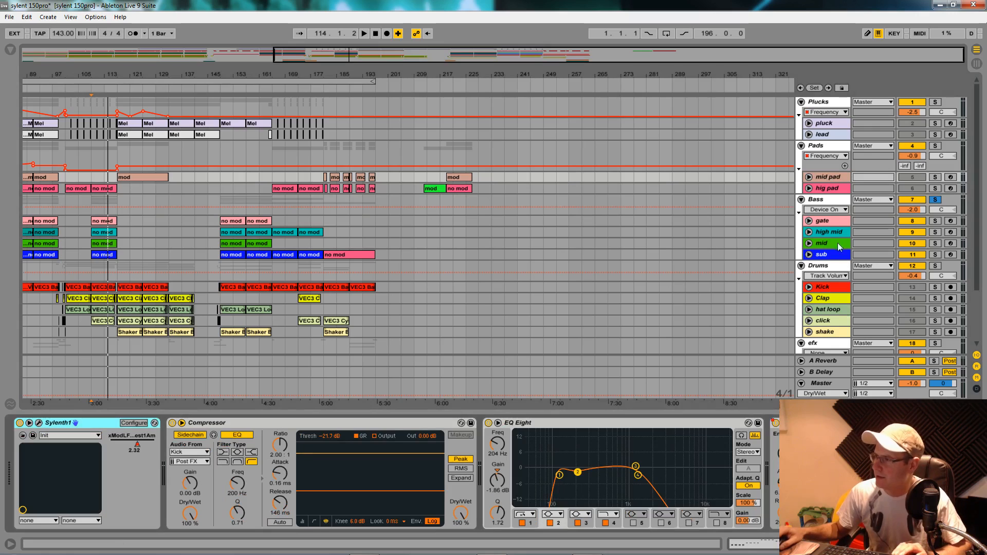
{"action": "left_click", "coordinate": [831, 180]}
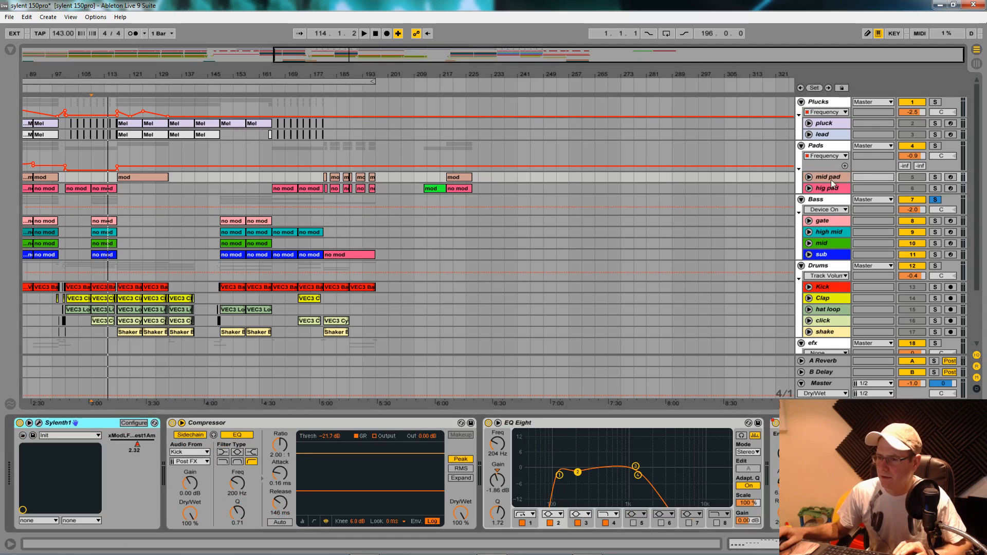
{"action": "key", "text": "space"}
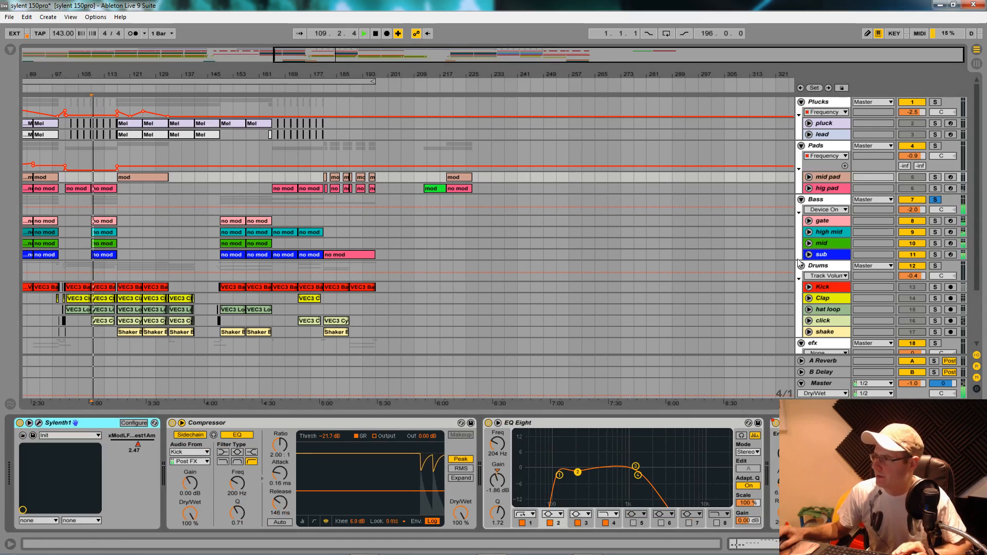
{"action": "left_click", "coordinate": [936, 188]}
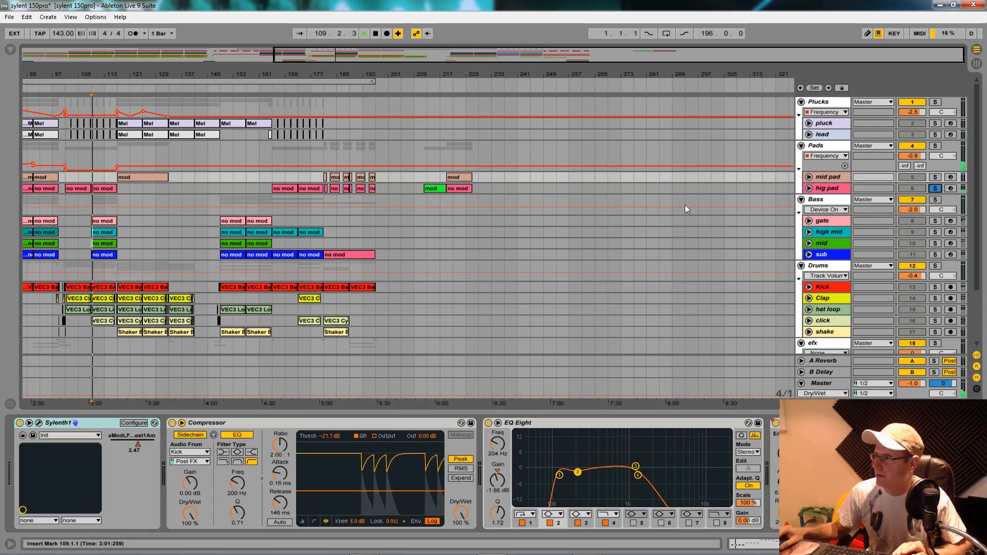
{"action": "key", "text": "space"}
- Solo the mid pad track and audition it from bar 117
{"action": "left_click", "coordinate": [936, 177]}
{"action": "key", "text": "space"}
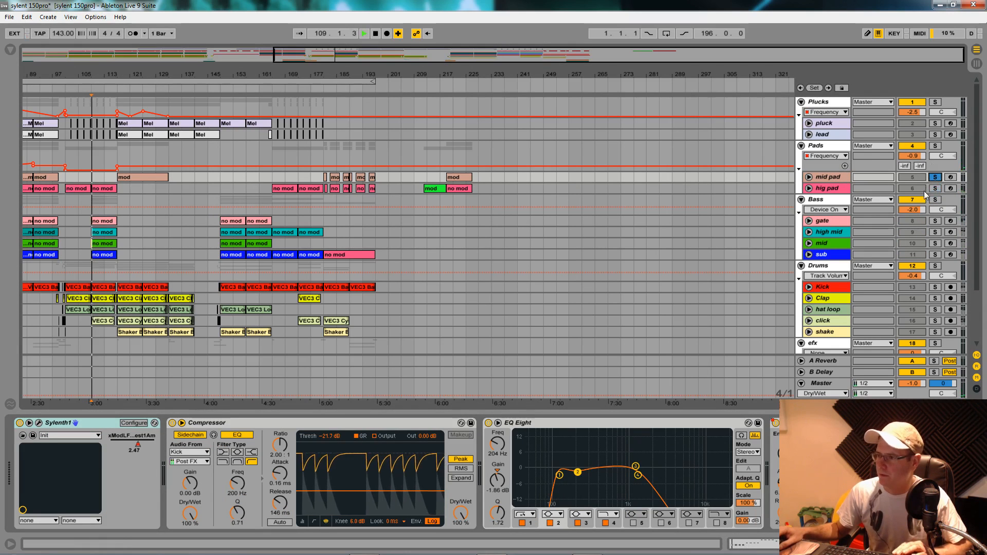
{"action": "left_click", "coordinate": [847, 180]}
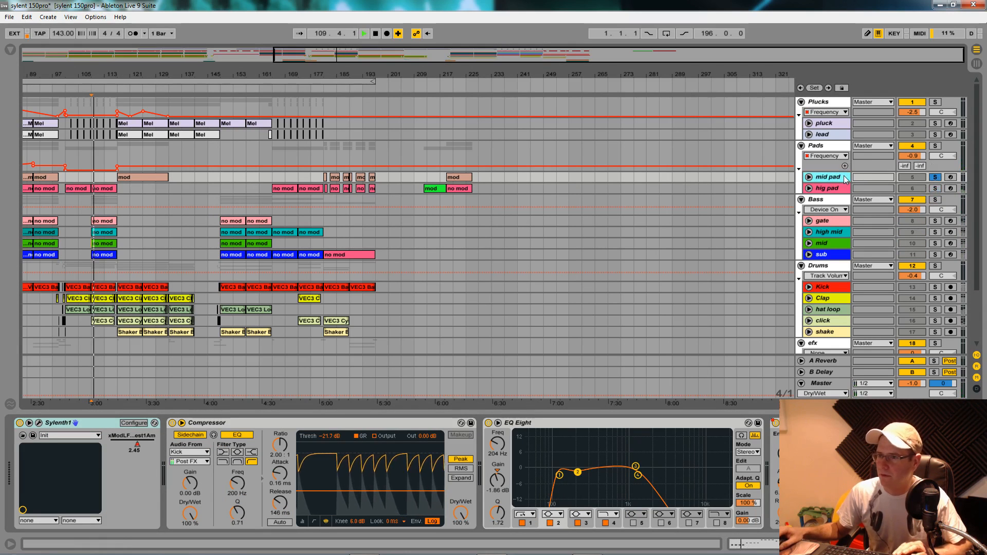
{"action": "left_click", "coordinate": [117, 177]}
{"action": "key", "text": "space"}
{"action": "key", "text": "space"}
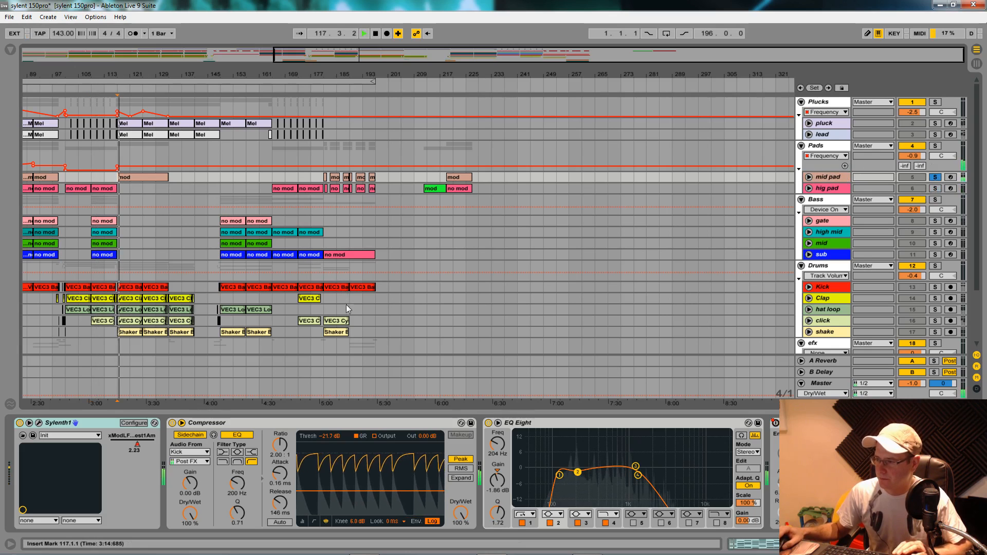
{"action": "key", "text": "space"}
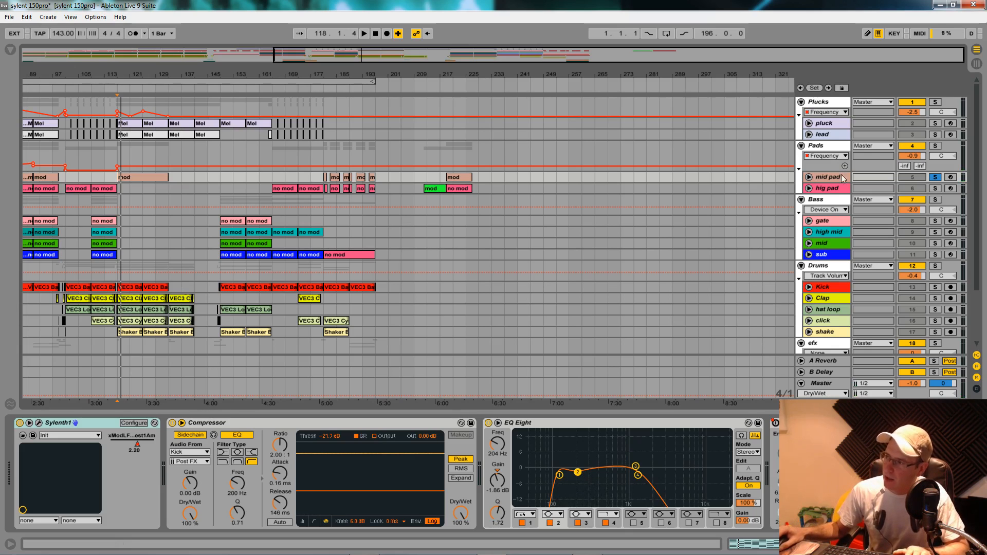
- Show the Bass group's devices and unfold the gate, mid pad and hig pad tracks
{"action": "left_click", "coordinate": [829, 201]}
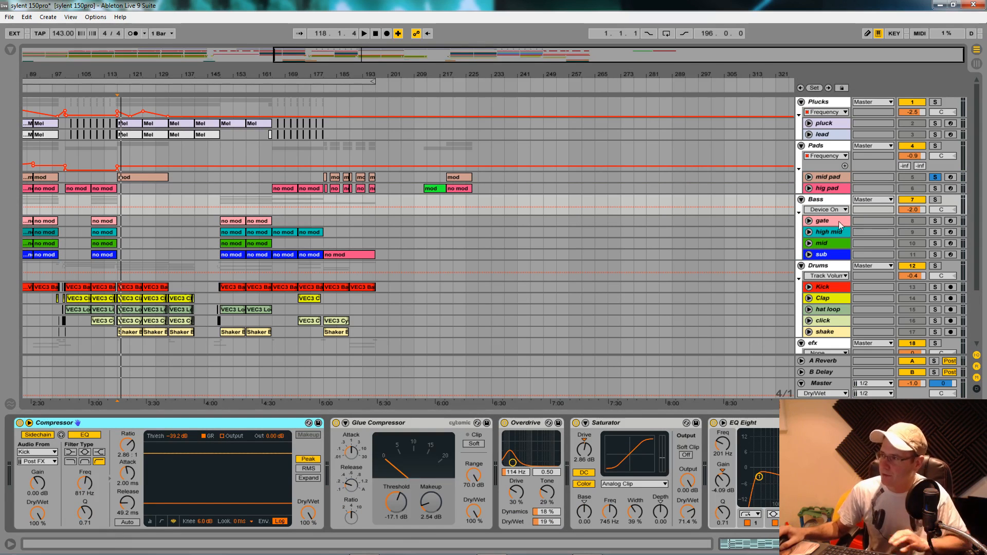
{"action": "left_click", "coordinate": [809, 221]}
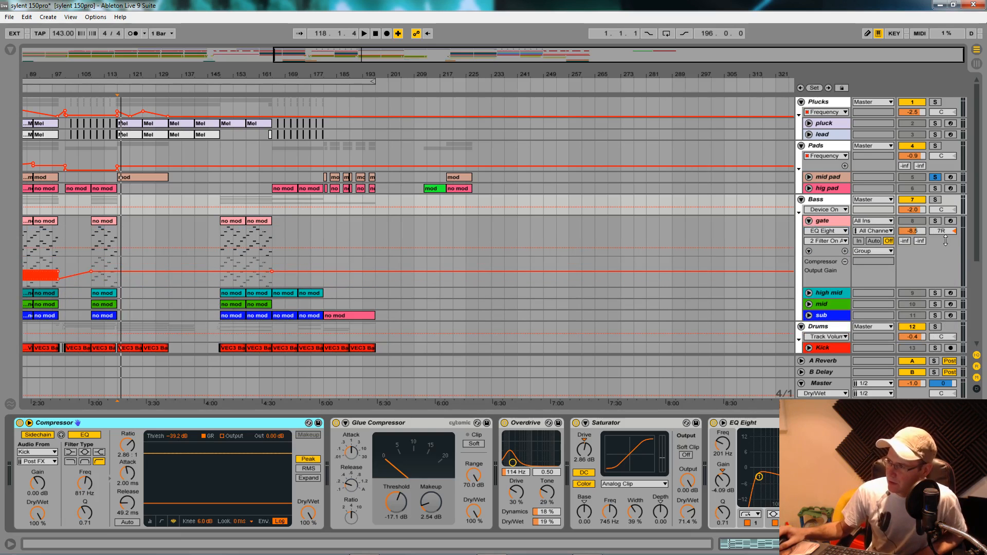
{"action": "left_click", "coordinate": [809, 177]}
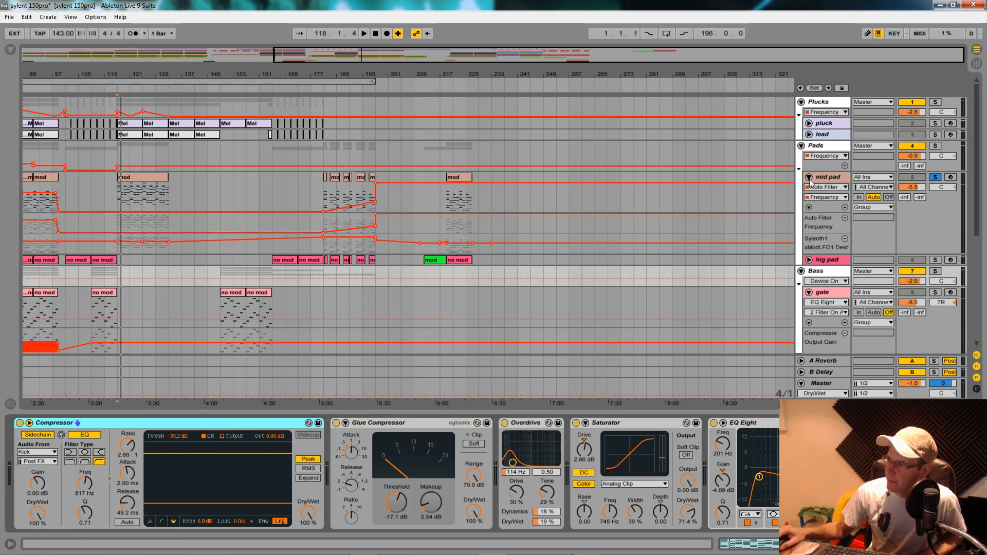
{"action": "left_click", "coordinate": [810, 260]}
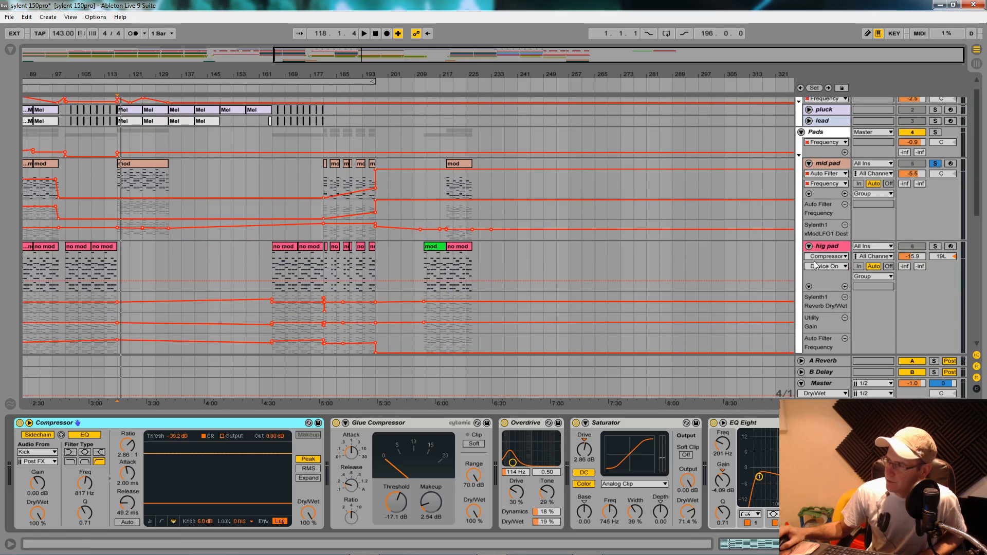
- Unfold the high mid, mid and sub tracks in the Bass group to show their notes
{"action": "scroll", "coordinate": [813, 277], "scroll_direction": "down", "scroll_amount": 3}
{"action": "scroll", "coordinate": [818, 308], "scroll_direction": "down", "scroll_amount": 3}
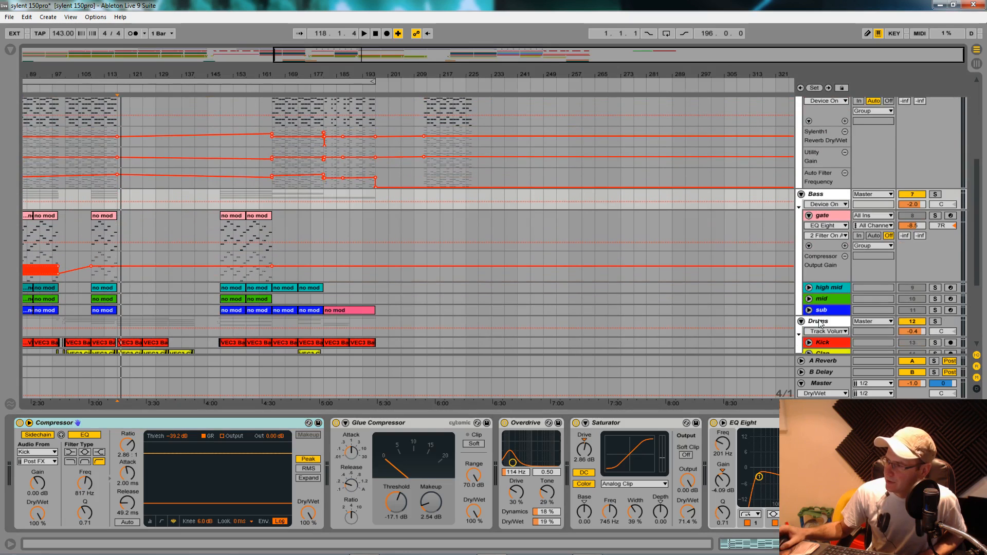
{"action": "left_click", "coordinate": [810, 288]}
{"action": "scroll", "coordinate": [811, 296], "scroll_direction": "down", "scroll_amount": 1}
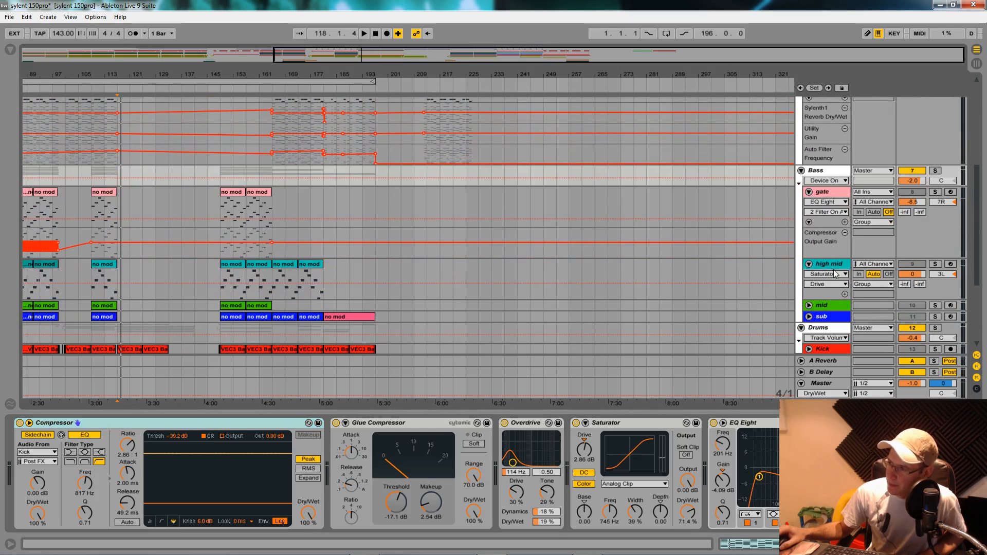
{"action": "left_click", "coordinate": [809, 306]}
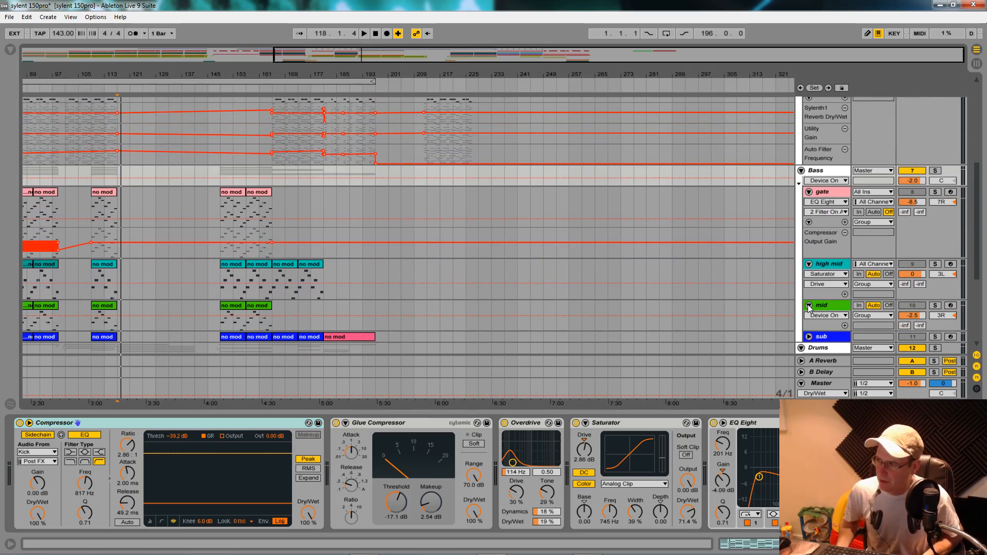
{"action": "left_click", "coordinate": [834, 338]}
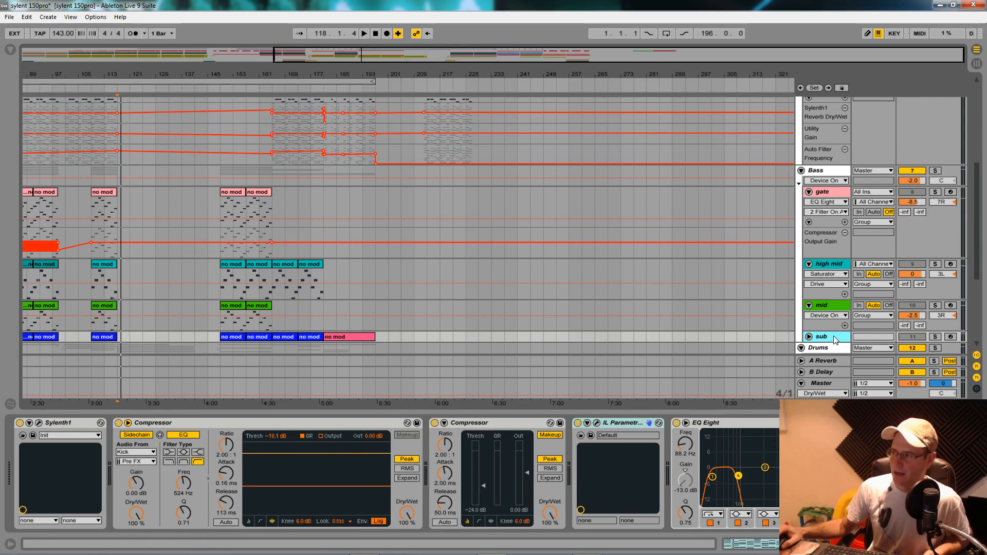
{"action": "left_click", "coordinate": [809, 337]}
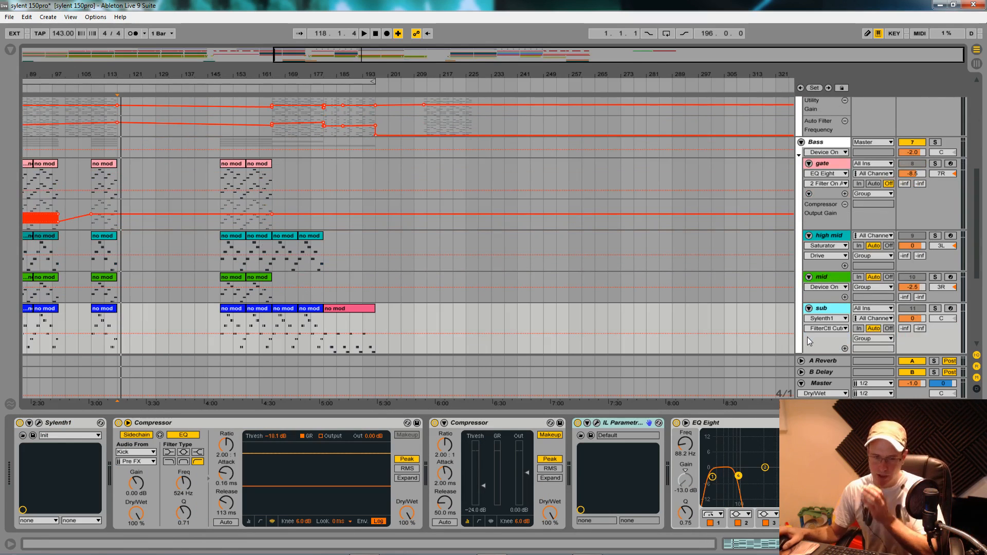
- Fold the Bass group and review its whole device chain from the Compressor to the EQ Eight
{"action": "left_click", "coordinate": [801, 143]}
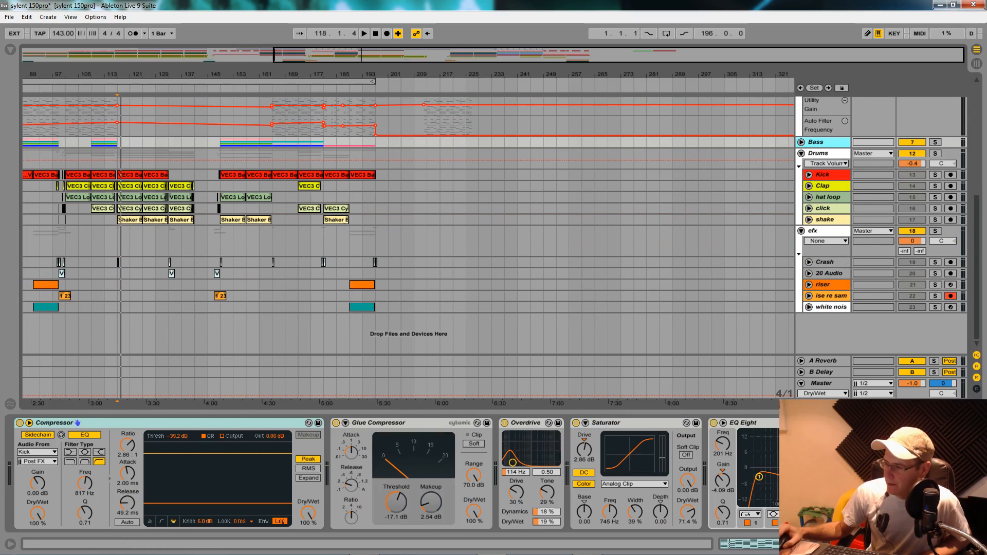
{"action": "scroll", "coordinate": [394, 474], "scroll_direction": "right", "scroll_amount": 4}
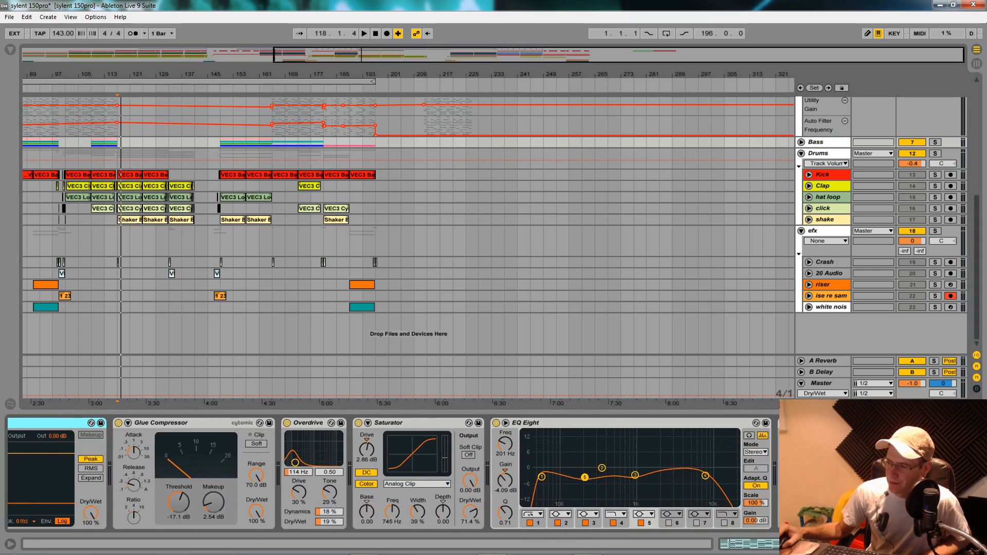
{"action": "scroll", "coordinate": [78, 423], "scroll_direction": "left", "scroll_amount": 4}
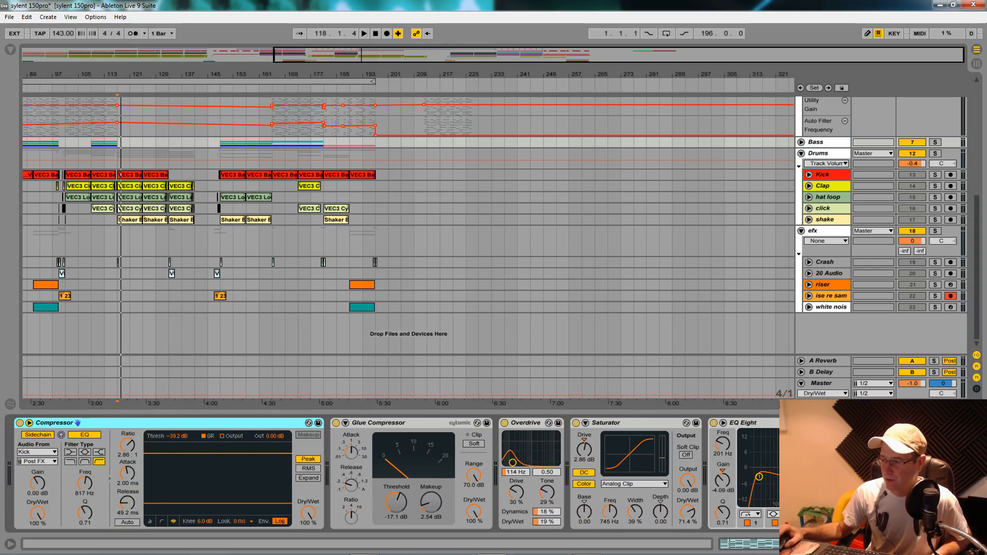
{"action": "scroll", "coordinate": [402, 474], "scroll_direction": "right", "scroll_amount": 7}
{"action": "scroll", "coordinate": [402, 474], "scroll_direction": "left", "scroll_amount": 7}
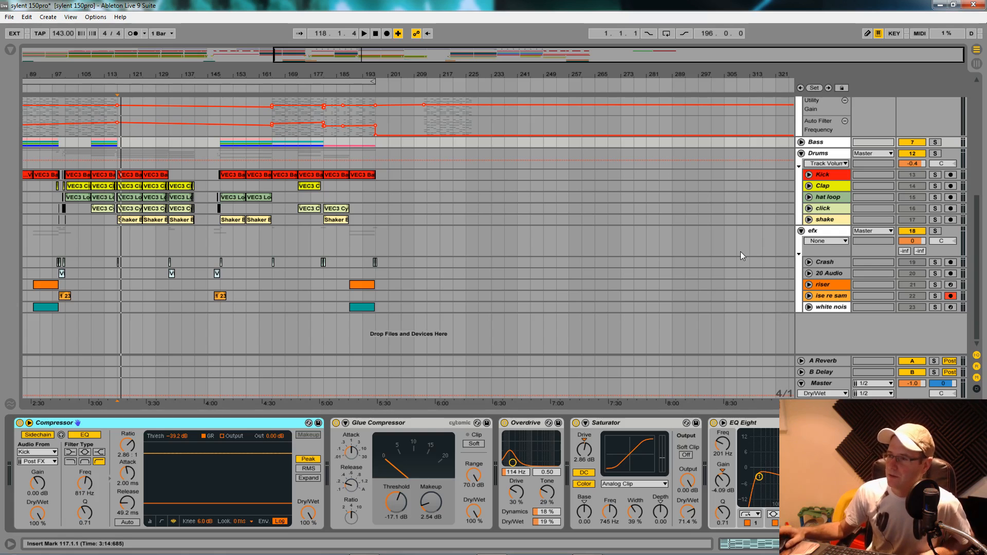
- Fold the hig pad and mid pad tracks and collapse the Pads group
{"action": "scroll", "coordinate": [740, 253], "scroll_direction": "up", "scroll_amount": 3}
{"action": "scroll", "coordinate": [741, 254], "scroll_direction": "up", "scroll_amount": 2}
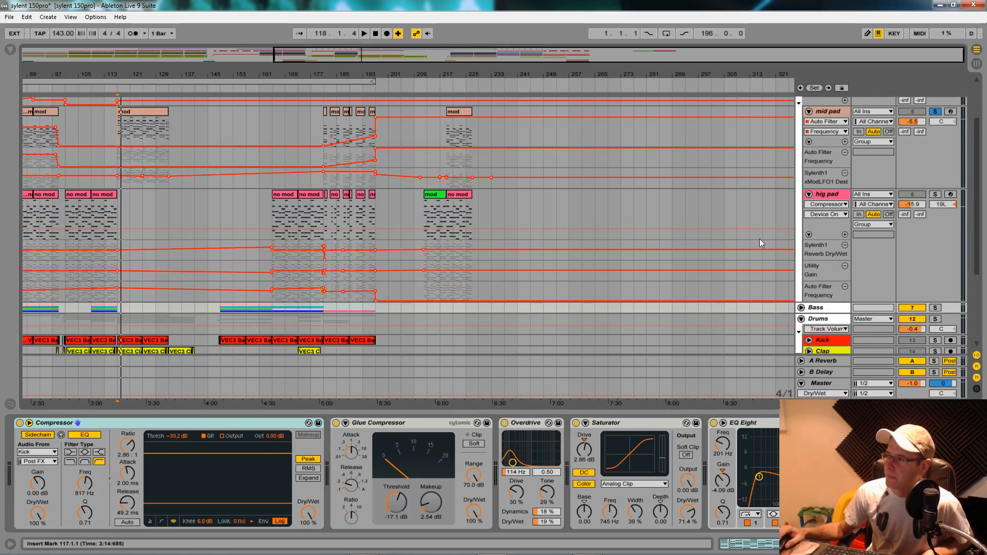
{"action": "left_click", "coordinate": [809, 196]}
{"action": "scroll", "coordinate": [810, 175], "scroll_direction": "up", "scroll_amount": 2}
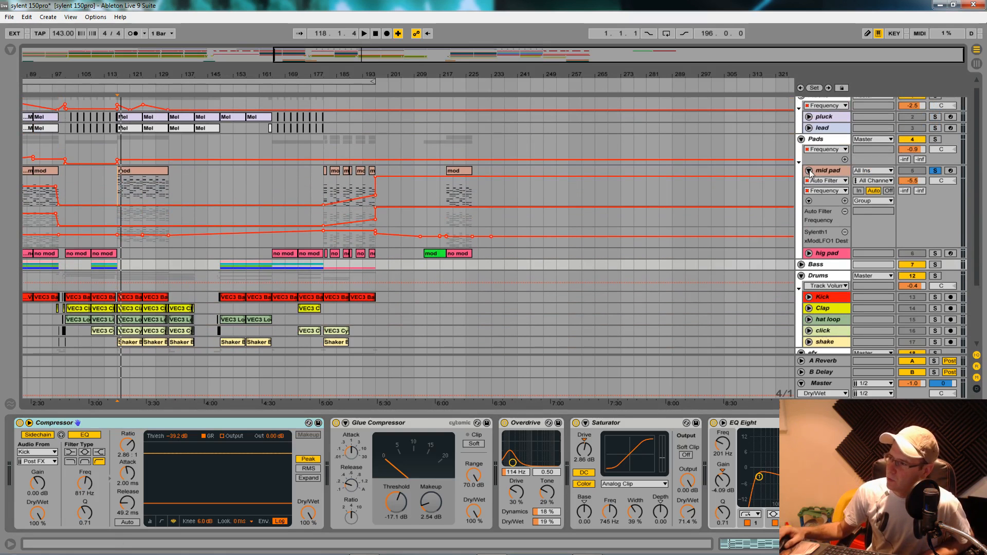
{"action": "left_click", "coordinate": [809, 171]}
{"action": "scroll", "coordinate": [809, 161], "scroll_direction": "up", "scroll_amount": 1}
{"action": "left_click", "coordinate": [801, 146]}
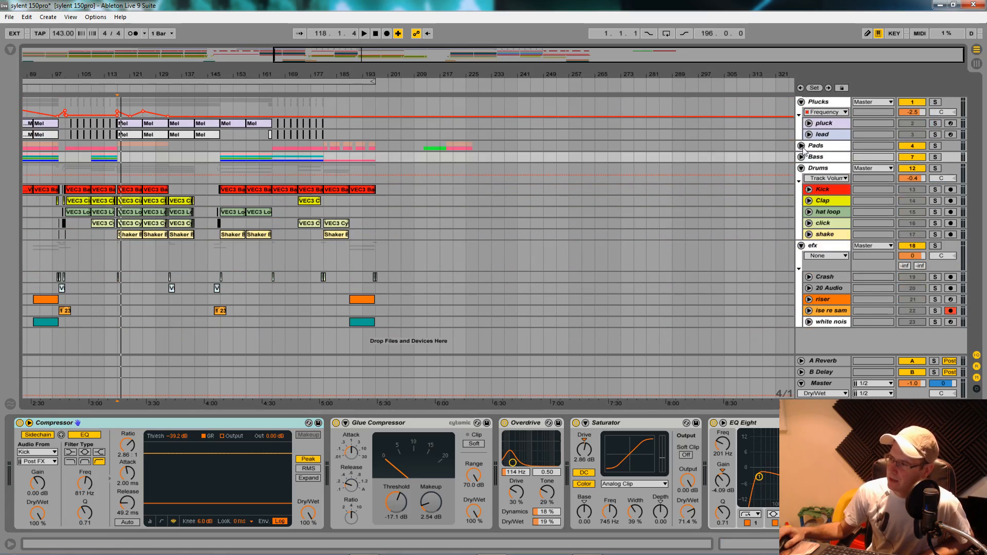
- Unfold the Bass group and remove the Compressor Output Gain automation lane from the gate track
{"action": "left_click", "coordinate": [801, 157]}
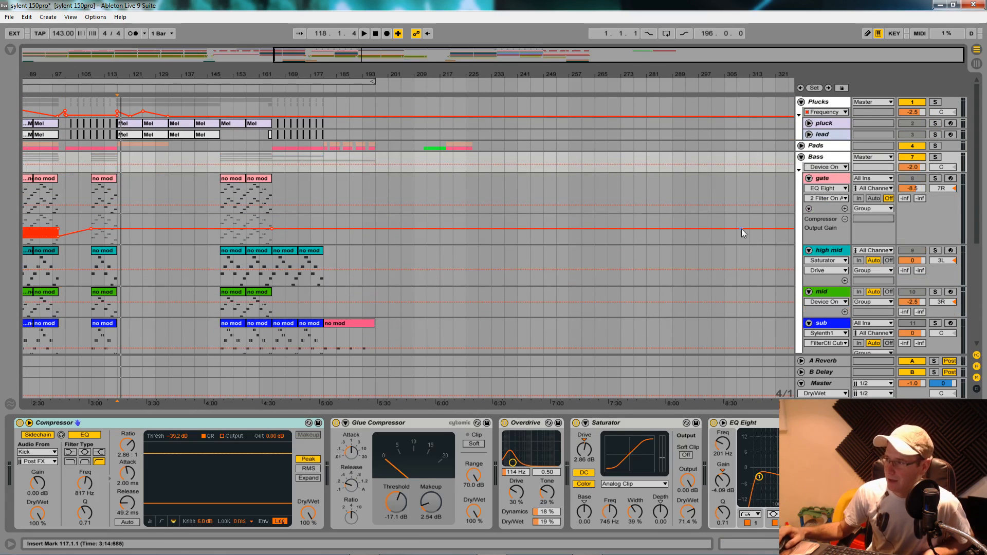
{"action": "left_click", "coordinate": [845, 220]}
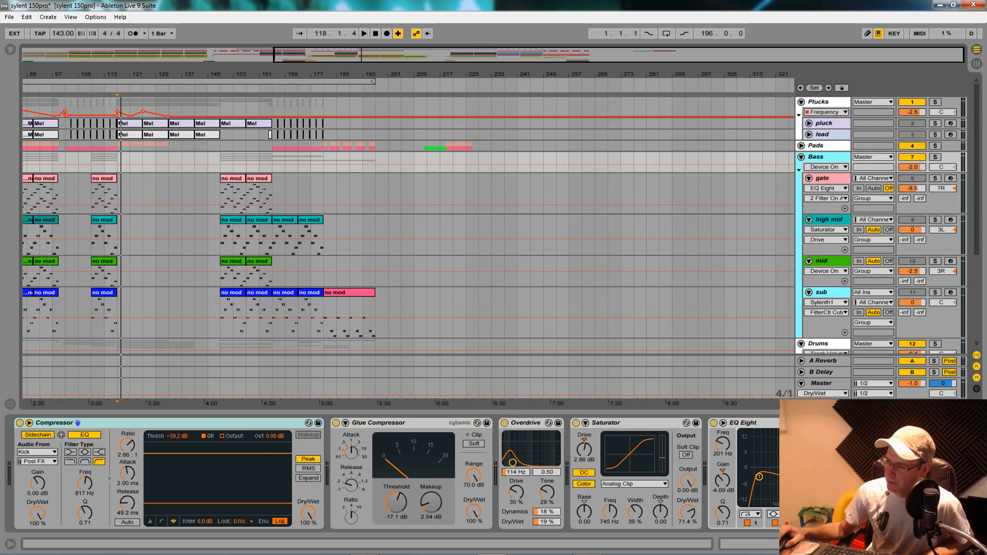
- Bring the Bass group's full EQ Eight into view and show the browser
{"action": "left_click", "coordinate": [907, 544]}
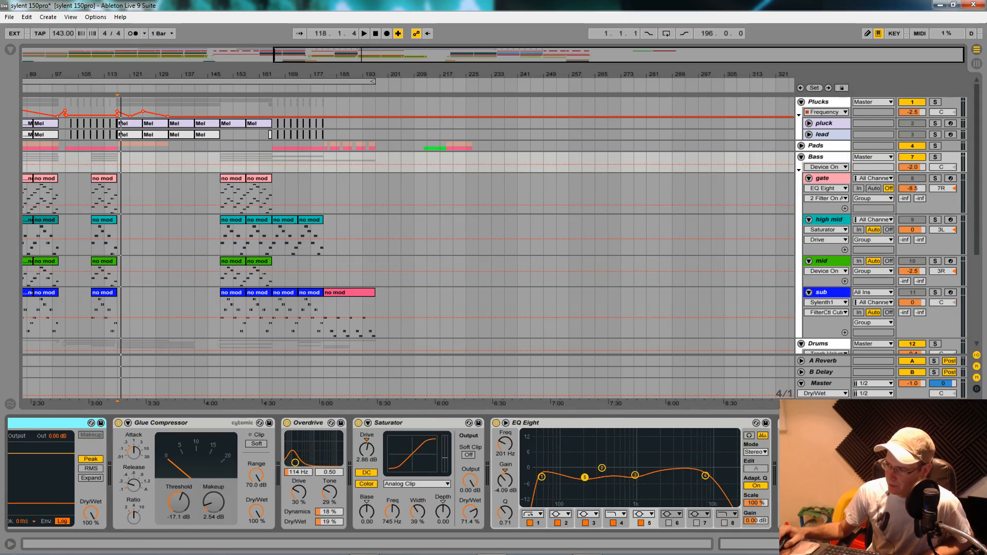
{"action": "left_click", "coordinate": [10, 50]}
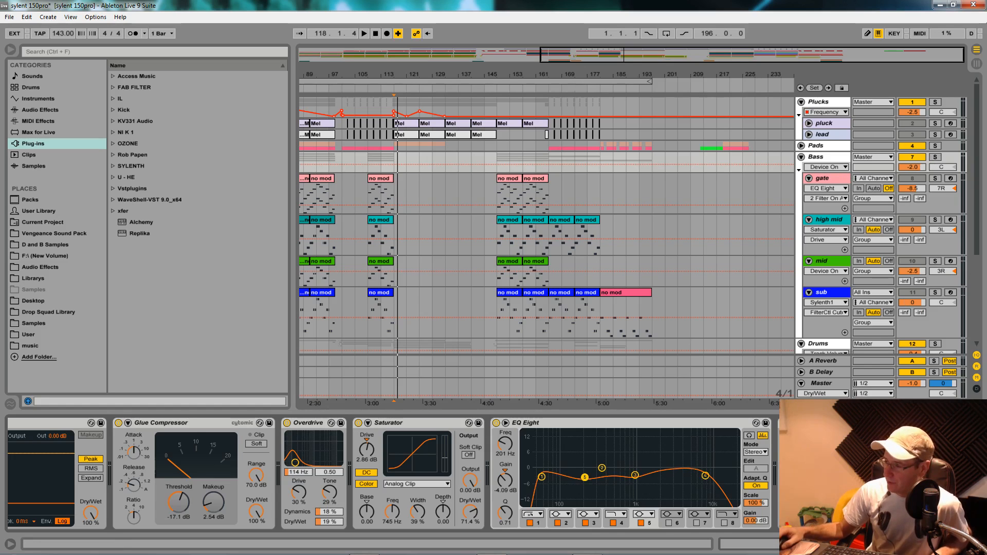
- Look through the Glue Compressor presets under Audio Effects in the browser, and fold the list again
{"action": "scroll", "coordinate": [394, 475], "scroll_direction": "left", "scroll_amount": 4}
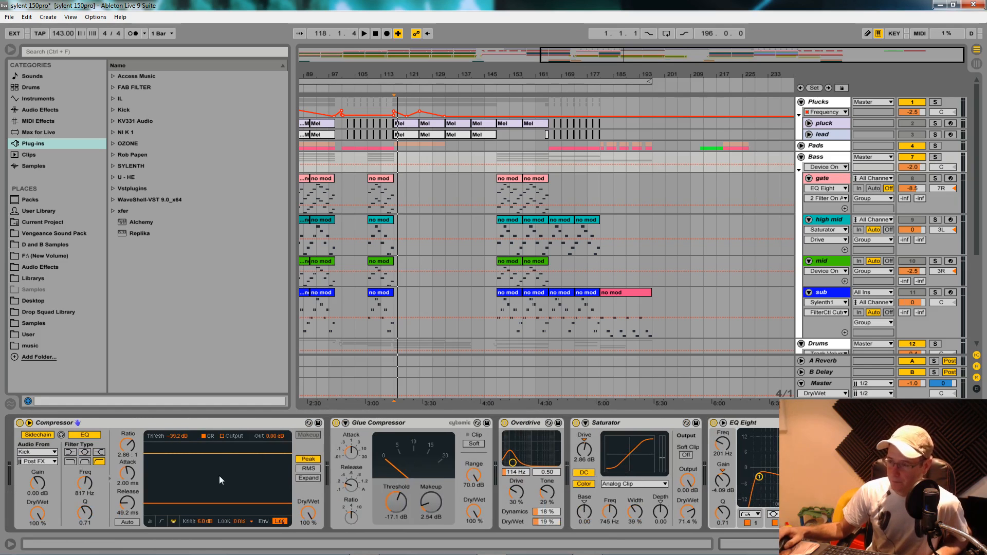
{"action": "scroll", "coordinate": [394, 474], "scroll_direction": "right", "scroll_amount": 4}
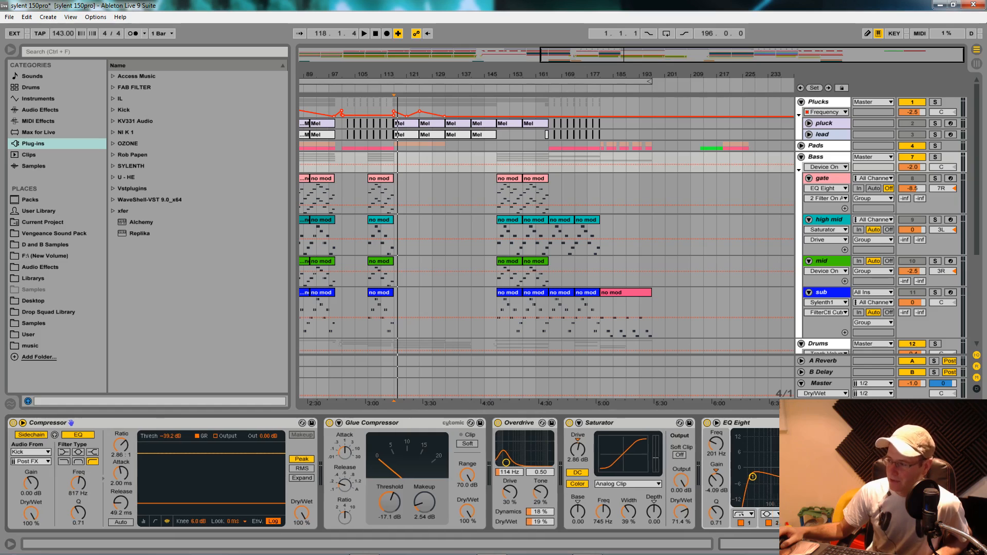
{"action": "scroll", "coordinate": [394, 474], "scroll_direction": "left", "scroll_amount": 4}
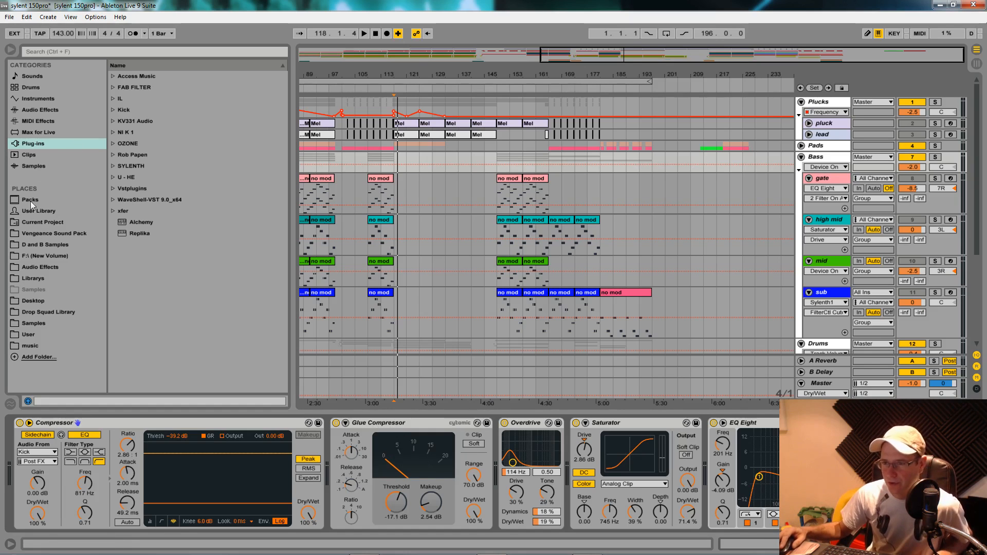
{"action": "left_click", "coordinate": [45, 112]}
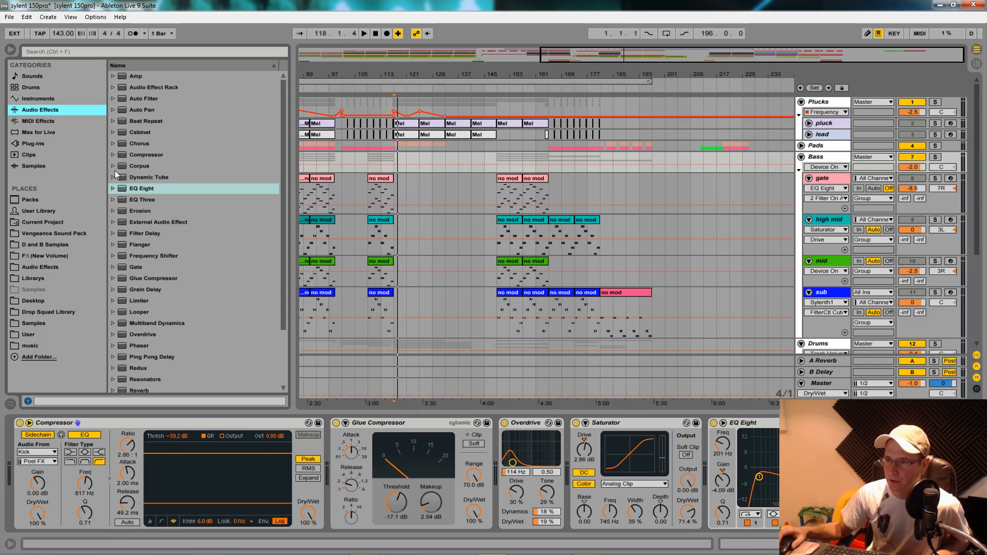
{"action": "left_click", "coordinate": [116, 278]}
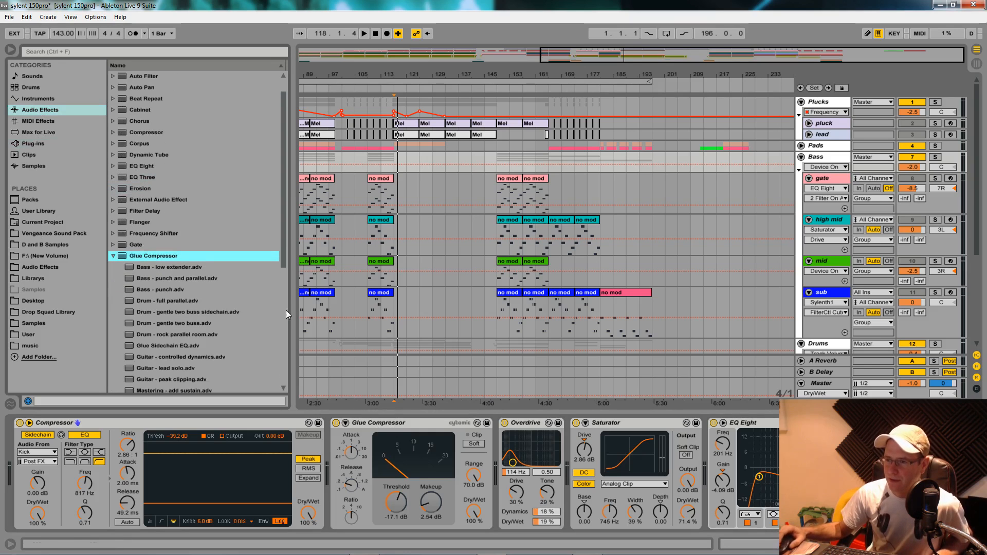
{"action": "scroll", "coordinate": [238, 331], "scroll_direction": "down", "scroll_amount": 3}
{"action": "left_click_drag", "start_coordinate": [279, 248], "coordinate": [277, 290]}
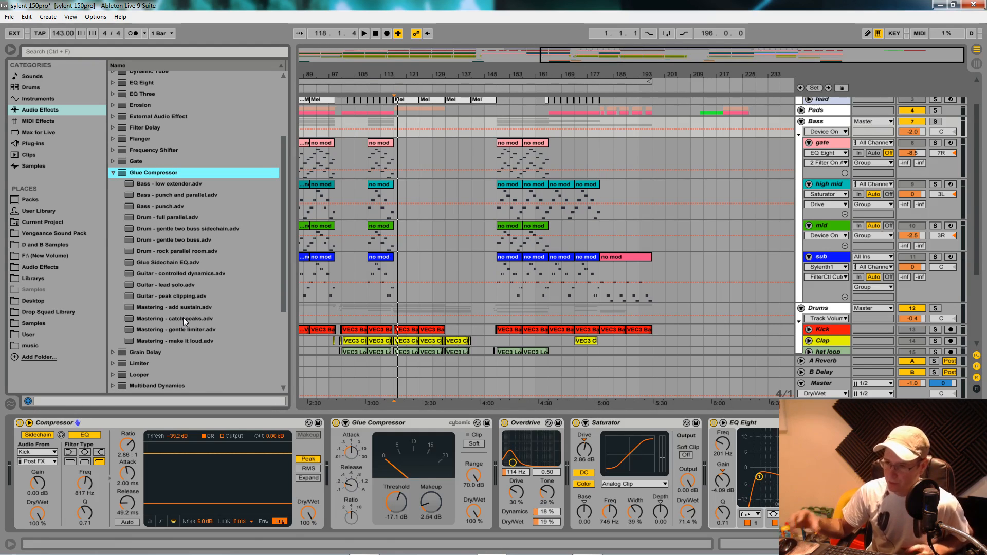
{"action": "left_click", "coordinate": [114, 173]}
- Hide the browser and fold the Bass group so the whole arrangement is in view
{"action": "left_click_drag", "start_coordinate": [294, 64], "coordinate": [18, 65]}
{"action": "scroll", "coordinate": [721, 209], "scroll_direction": "up", "scroll_amount": 2}
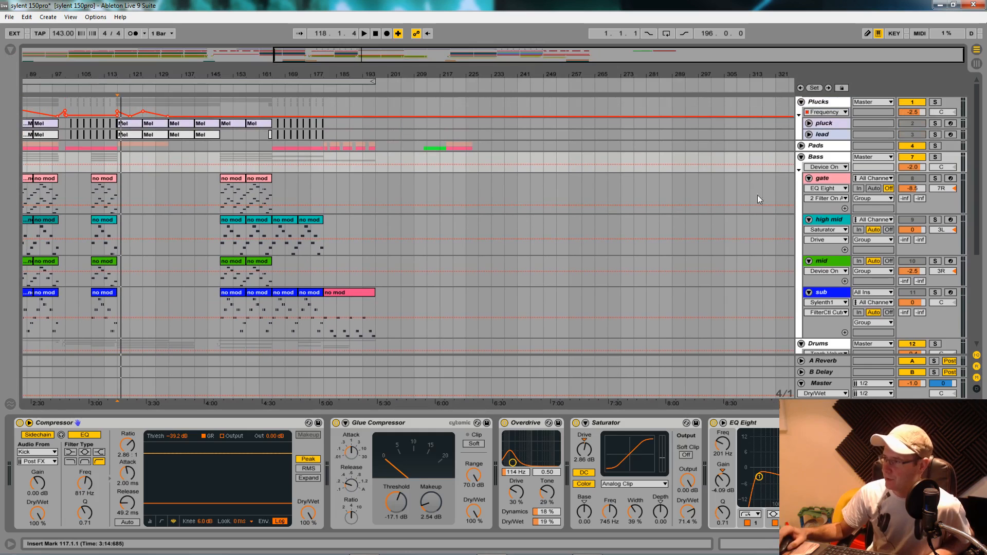
{"action": "left_click", "coordinate": [801, 158]}
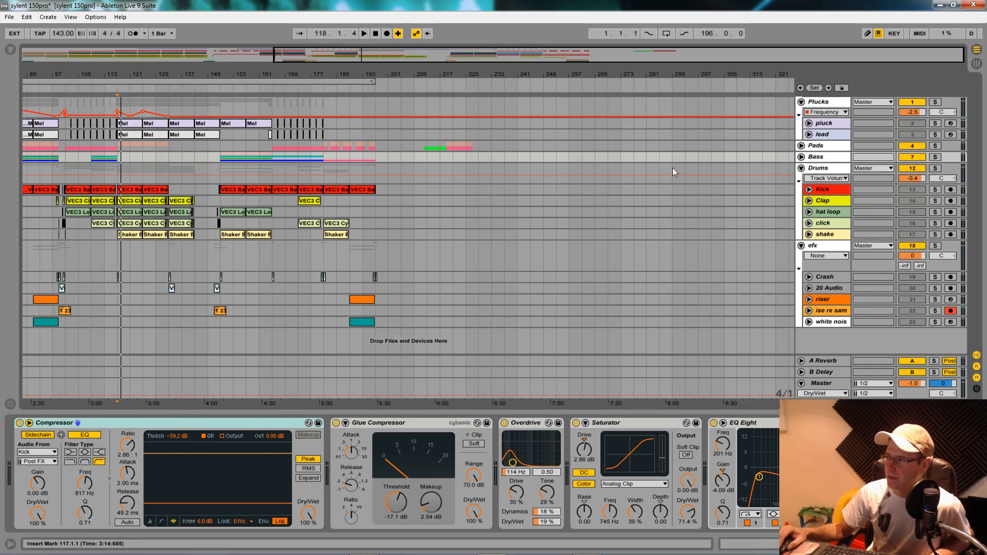
{"action": "left_click_drag", "start_coordinate": [391, 75], "coordinate": [391, 46]}
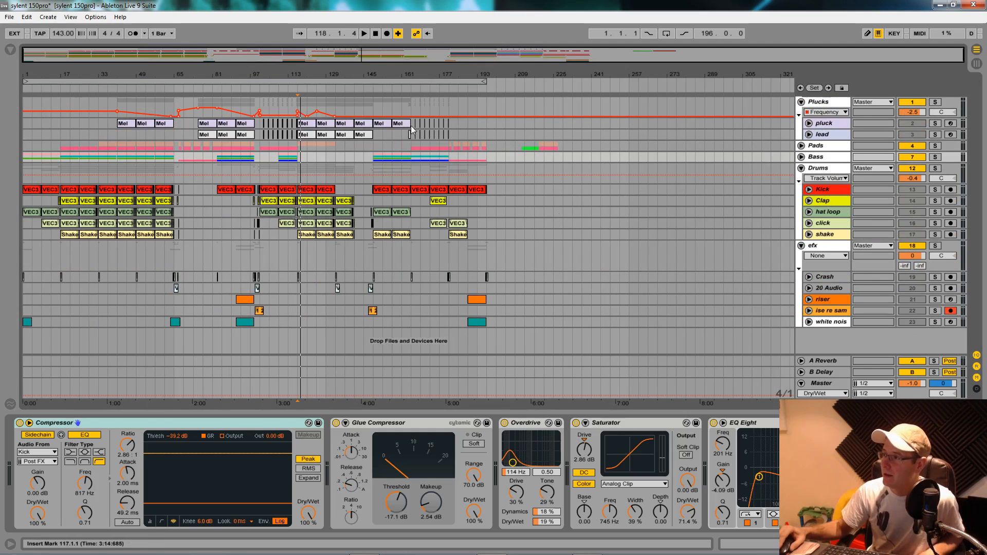
- Unfold the Bass group to inspect the gate track's Sylenth1 settings, close the plug-in window and fold the group again
{"action": "left_click", "coordinate": [802, 157]}
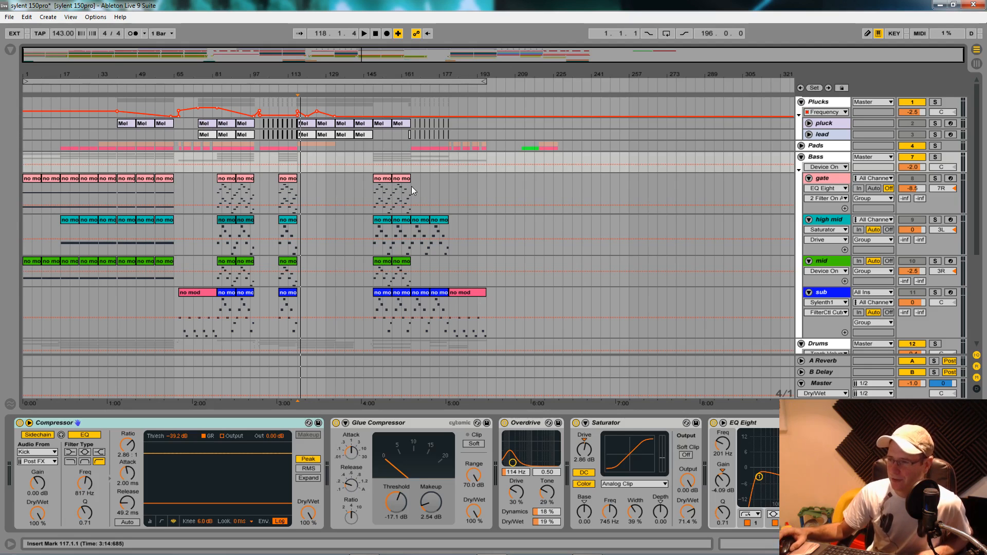
{"action": "left_click", "coordinate": [836, 185]}
{"action": "left_click", "coordinate": [39, 424]}
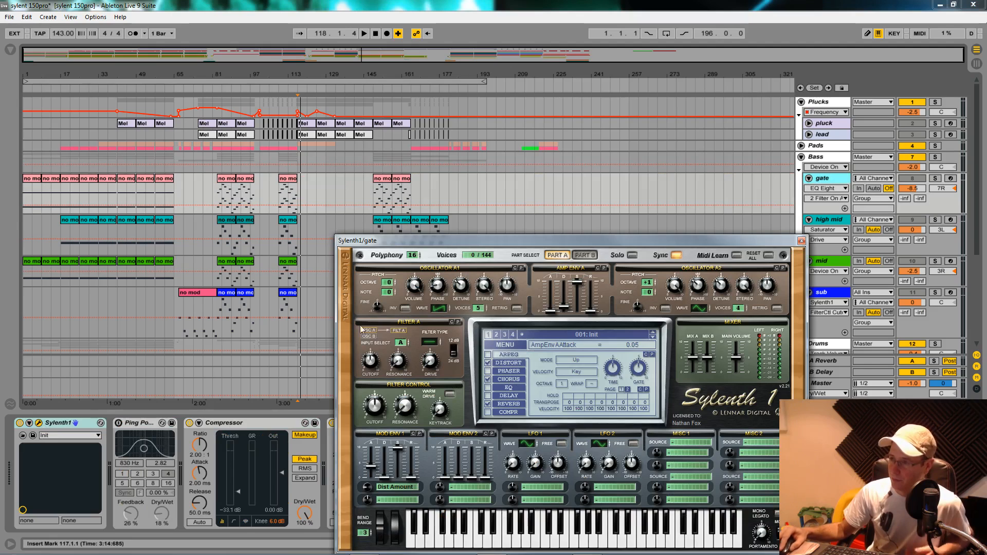
{"action": "left_click_drag", "start_coordinate": [555, 242], "coordinate": [513, 132]}
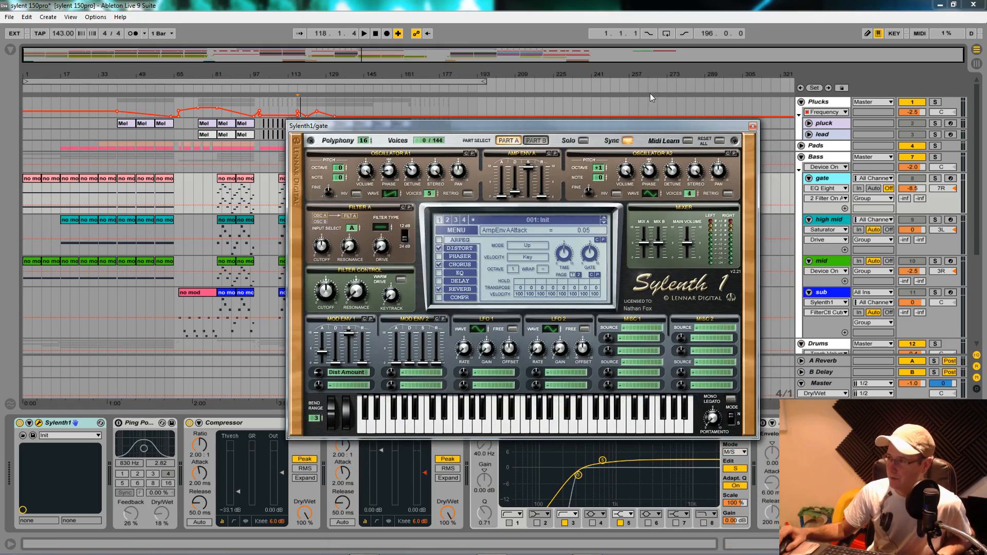
{"action": "left_click", "coordinate": [754, 126]}
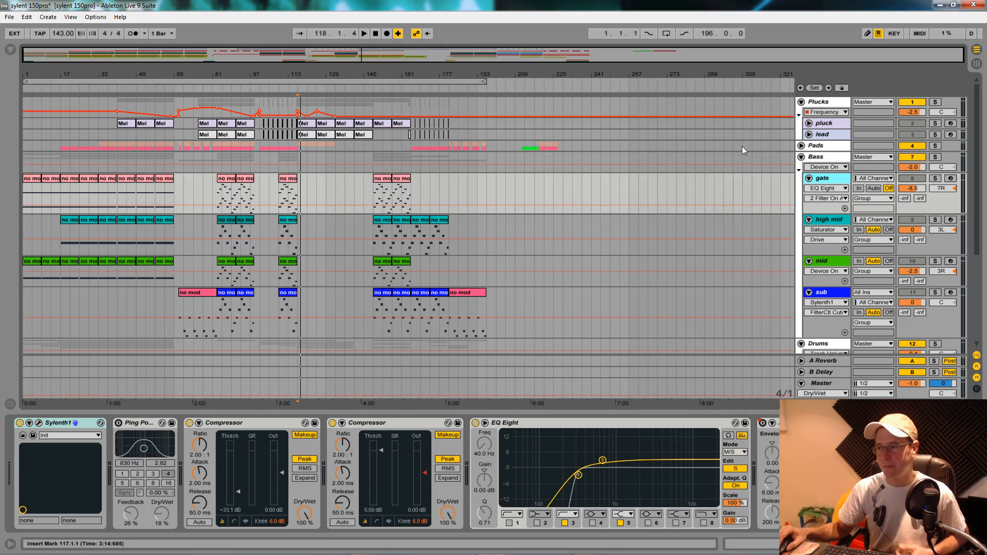
{"action": "left_click", "coordinate": [801, 157]}
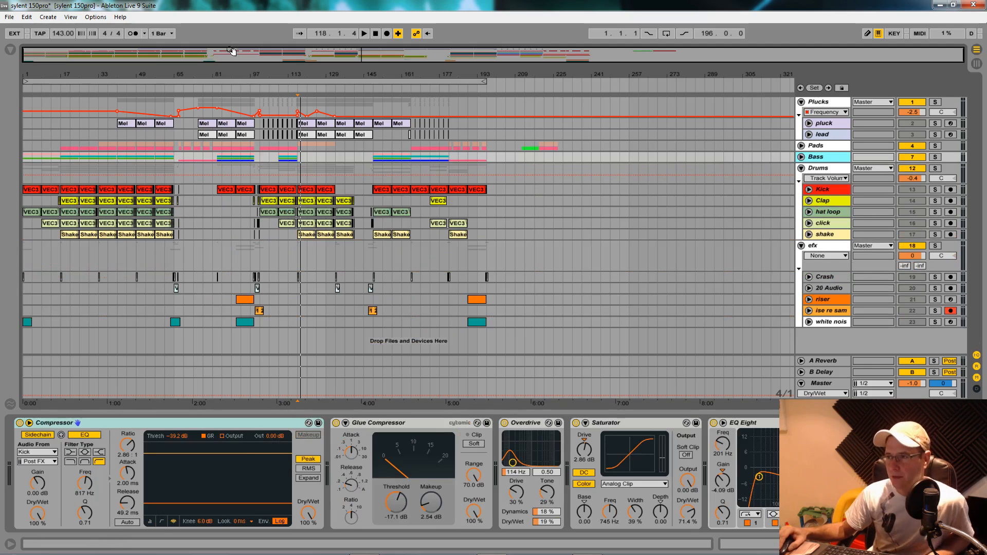
- Solo the riser track and play its last clip from bar 189, stopping once it has finished
{"action": "left_click_drag", "start_coordinate": [284, 65], "coordinate": [293, 71]}
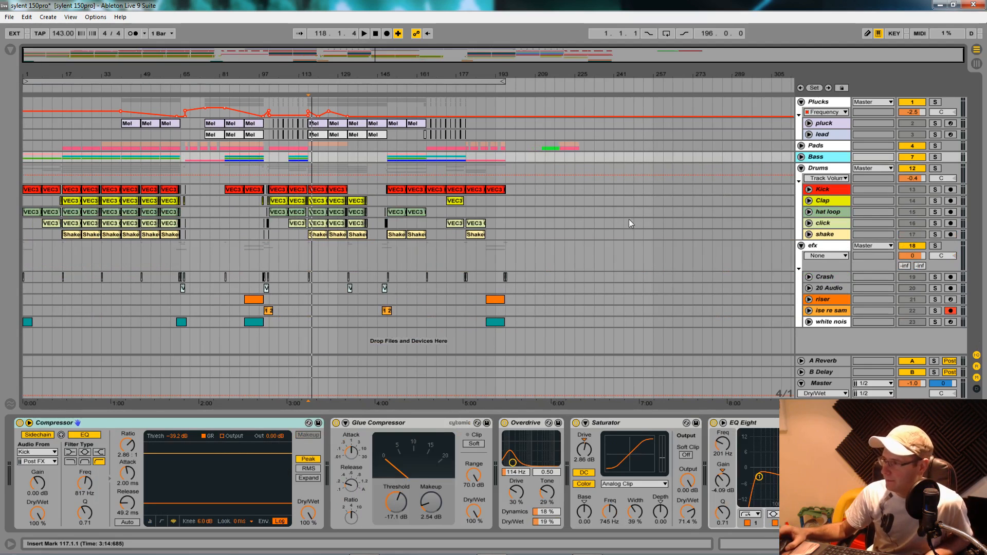
{"action": "left_click", "coordinate": [492, 300]}
{"action": "left_click", "coordinate": [935, 300]}
{"action": "key", "text": "space"}
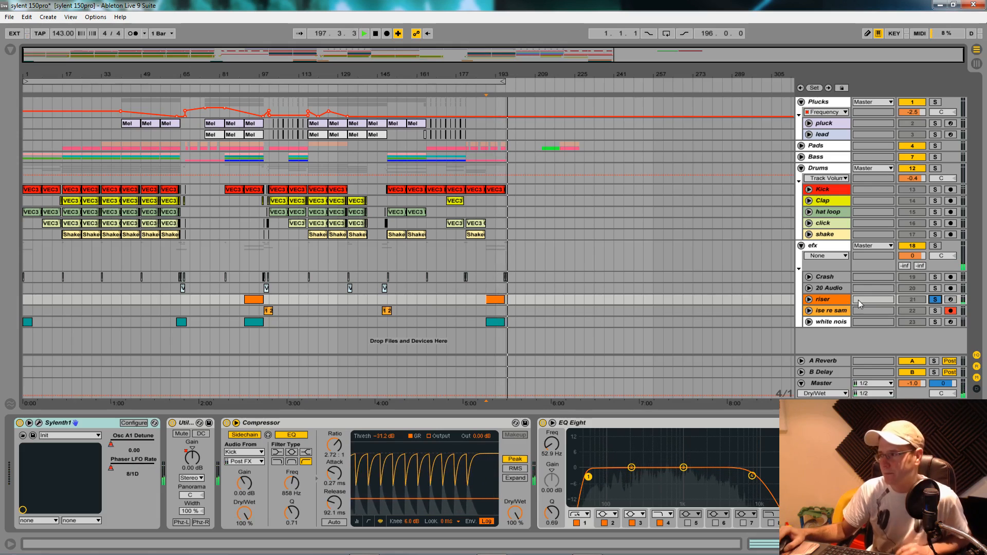
{"action": "key", "text": "space"}
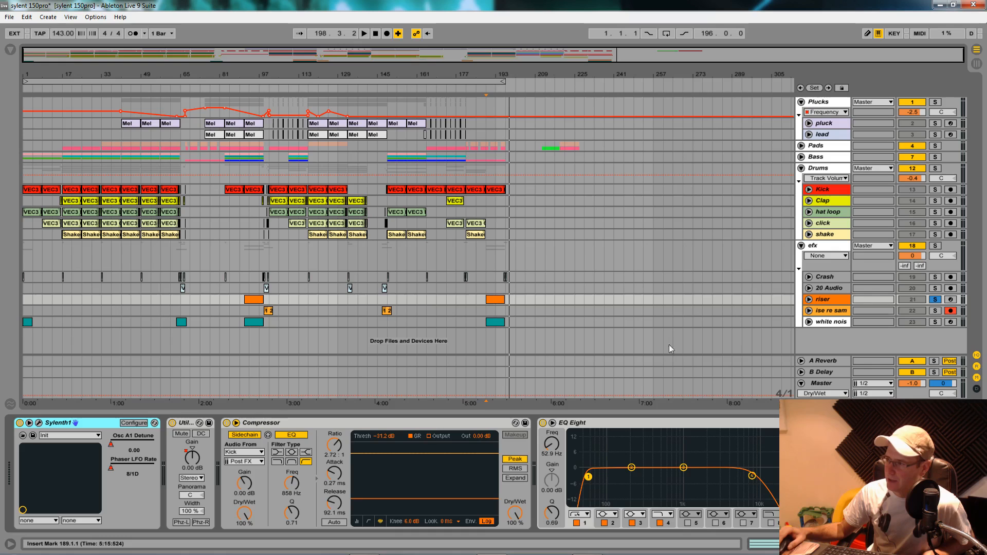
- Unfold the riser track and show its Sylenth1 Osc A1 Detune automation in a separate lane
{"action": "left_click", "coordinate": [809, 300]}
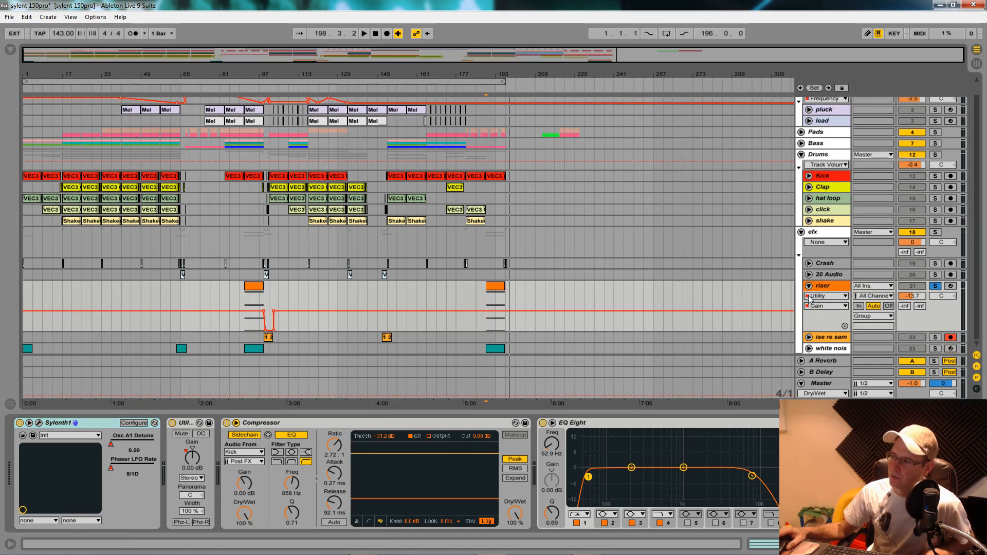
{"action": "left_click", "coordinate": [844, 302]}
{"action": "left_click", "coordinate": [838, 317]}
{"action": "left_click", "coordinate": [827, 309]}
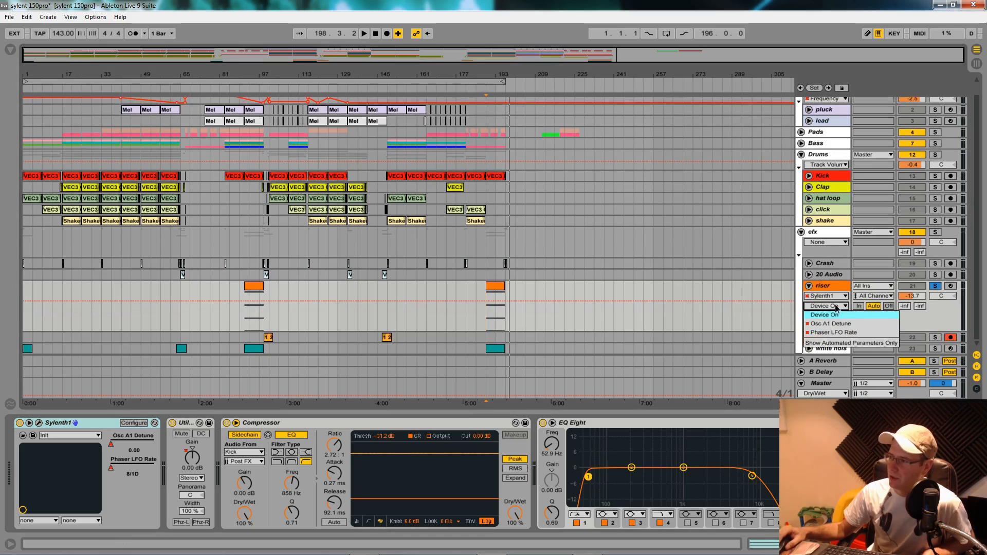
{"action": "left_click", "coordinate": [849, 326]}
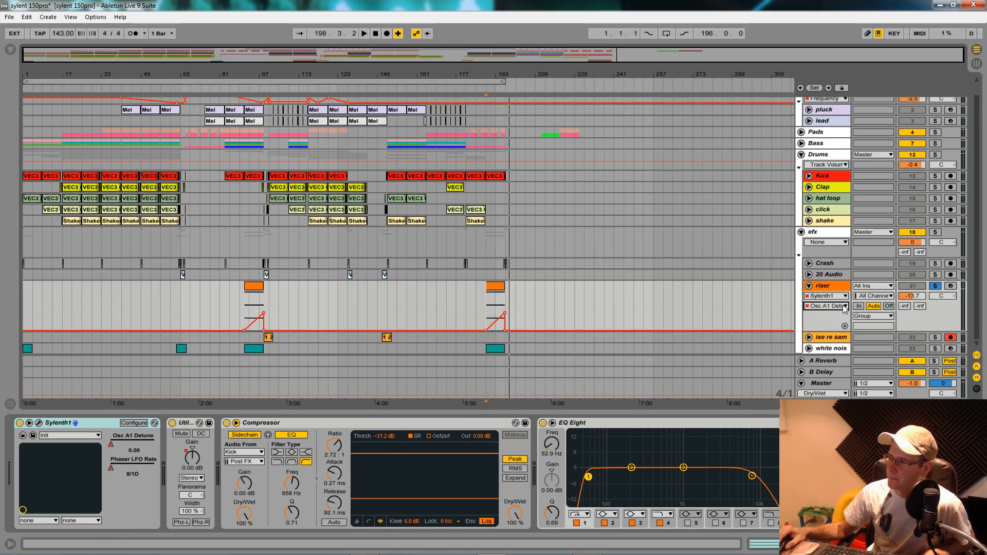
{"action": "left_click", "coordinate": [844, 325]}
{"action": "scroll", "coordinate": [821, 316], "scroll_direction": "down", "scroll_amount": 1}
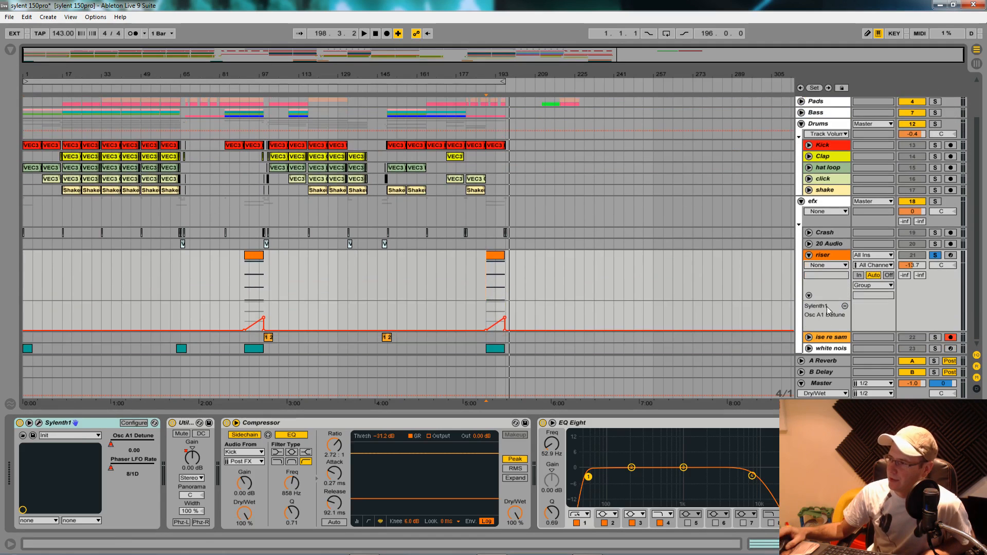
{"action": "left_click", "coordinate": [831, 266]}
{"action": "left_click", "coordinate": [829, 286]}
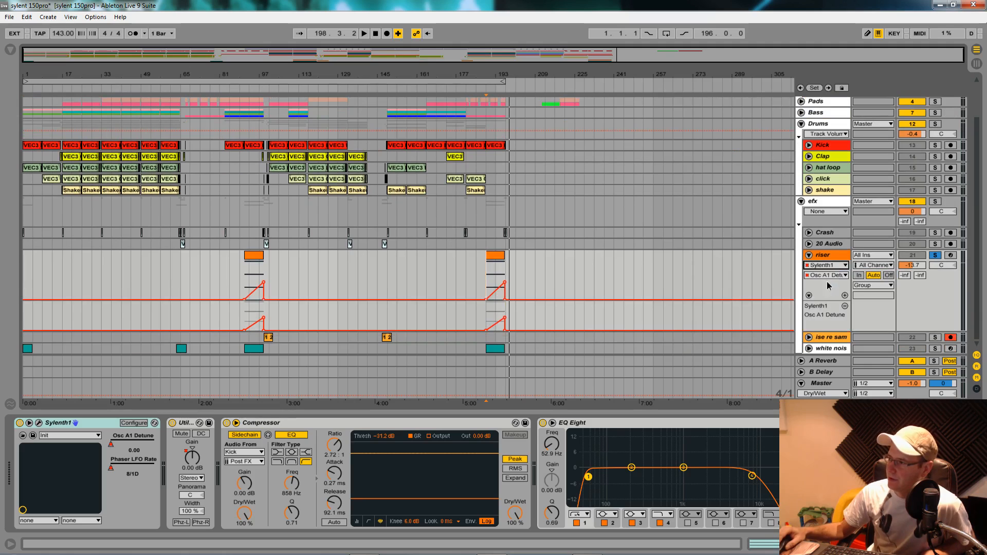
{"action": "left_click", "coordinate": [845, 295]}
{"action": "scroll", "coordinate": [823, 288], "scroll_direction": "down", "scroll_amount": 1}
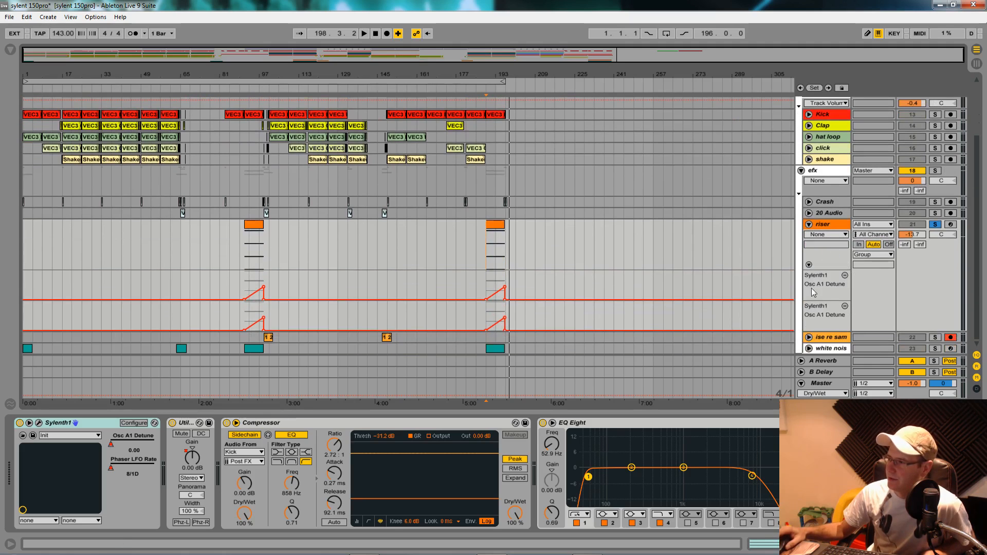
{"action": "left_click", "coordinate": [845, 306]}
- Show the riser track's Sylenth1 Phaser LFO Rate automation above the Osc A1 Detune lane
{"action": "left_click", "coordinate": [825, 235]}
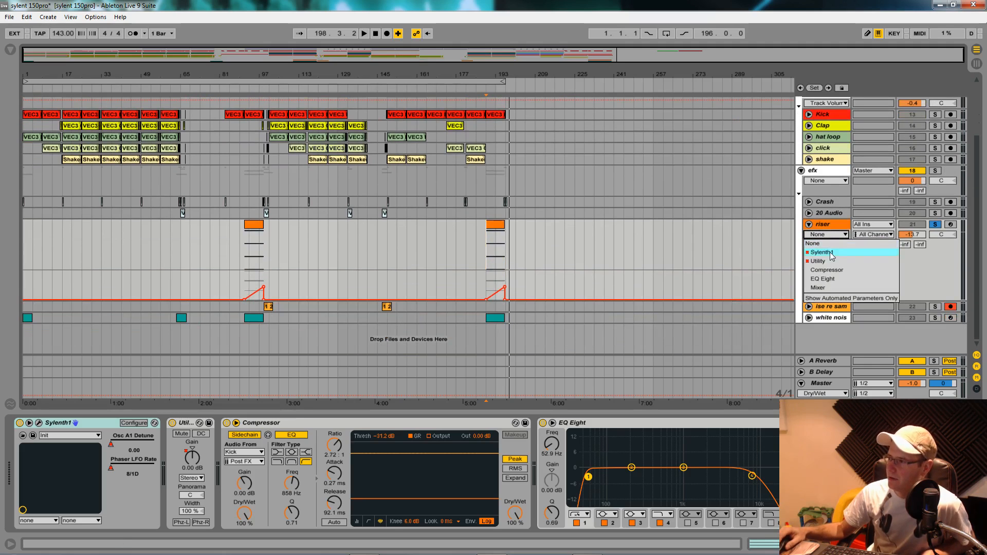
{"action": "left_click", "coordinate": [832, 253]}
{"action": "left_click", "coordinate": [844, 245]}
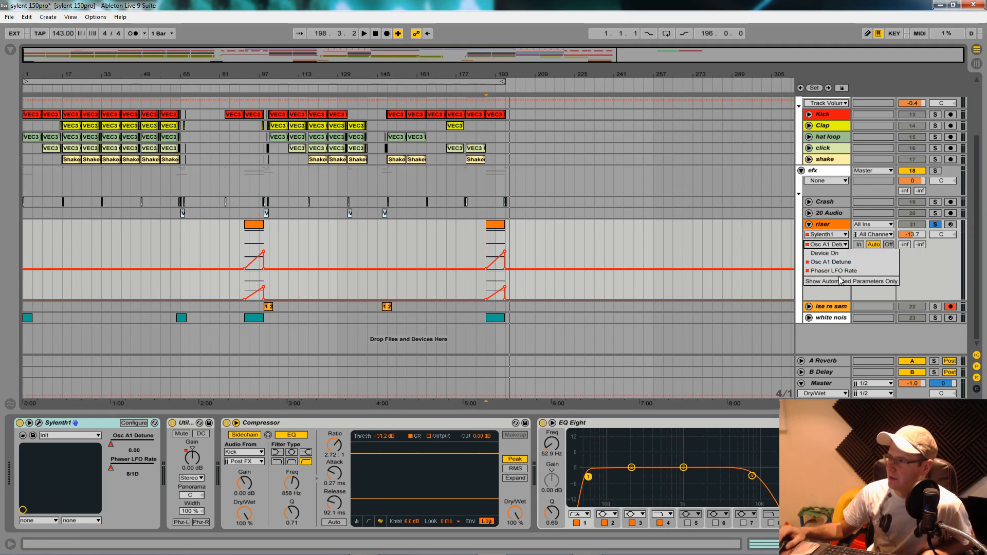
{"action": "left_click", "coordinate": [844, 271]}
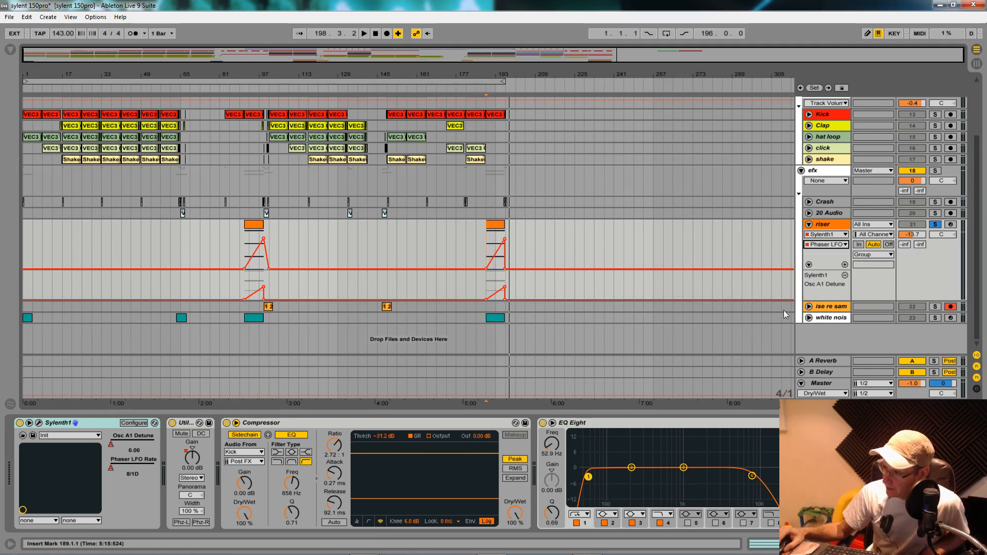
- Unfold the Pads, Bass and efx groups so that all their tracks are shown
{"action": "left_click", "coordinate": [801, 171]}
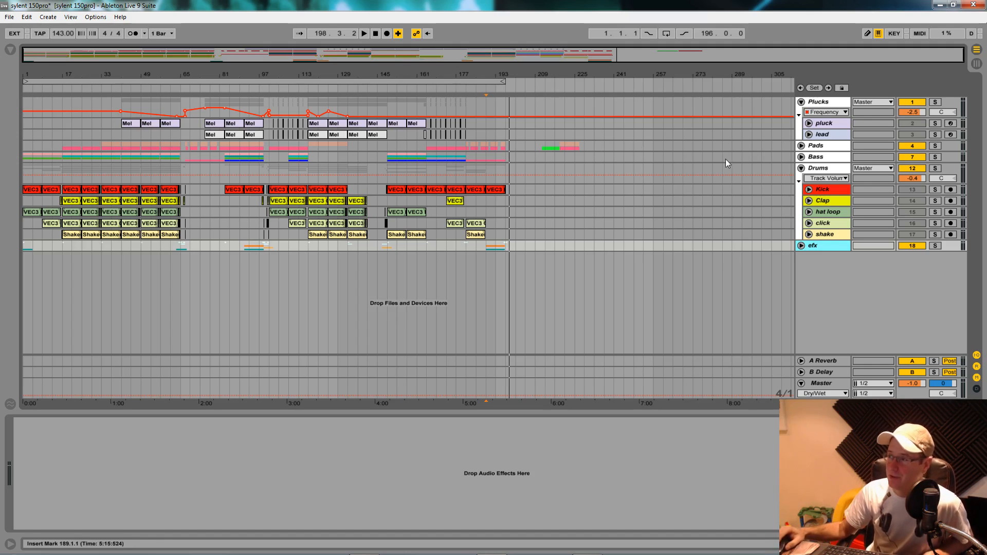
{"action": "left_click", "coordinate": [802, 146]}
{"action": "left_click", "coordinate": [805, 203]}
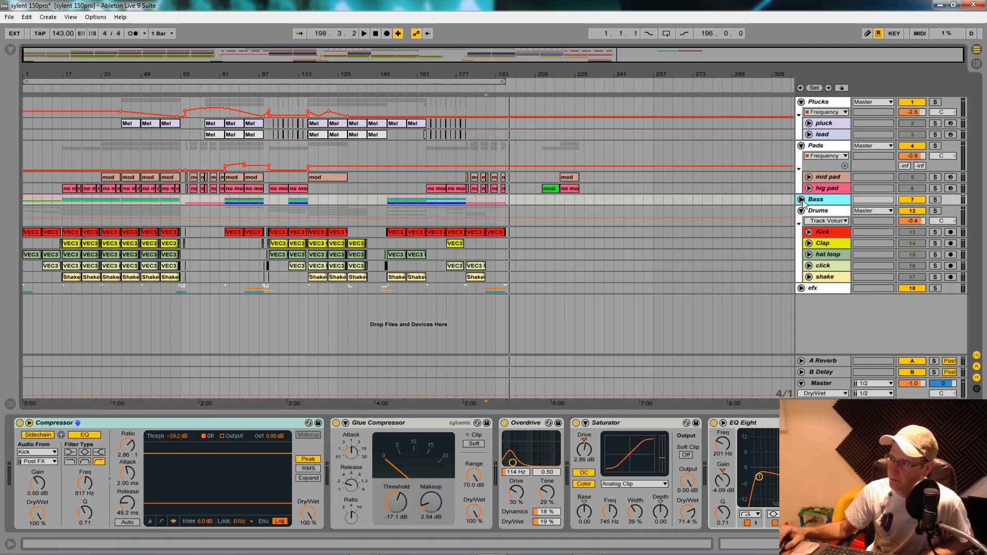
{"action": "left_click", "coordinate": [801, 199]}
{"action": "scroll", "coordinate": [755, 226], "scroll_direction": "down", "scroll_amount": 5}
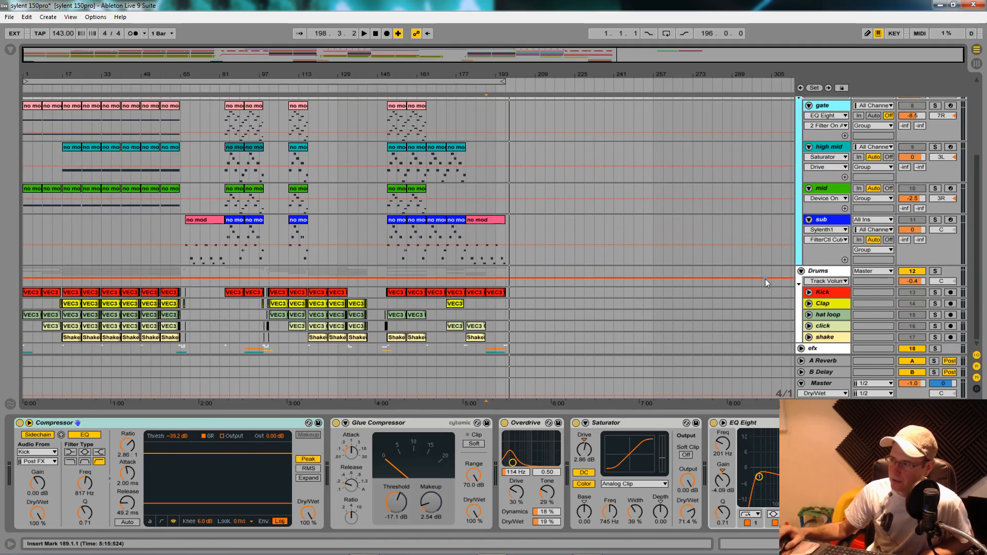
{"action": "left_click", "coordinate": [801, 348]}
{"action": "scroll", "coordinate": [804, 339], "scroll_direction": "down", "scroll_amount": 5}
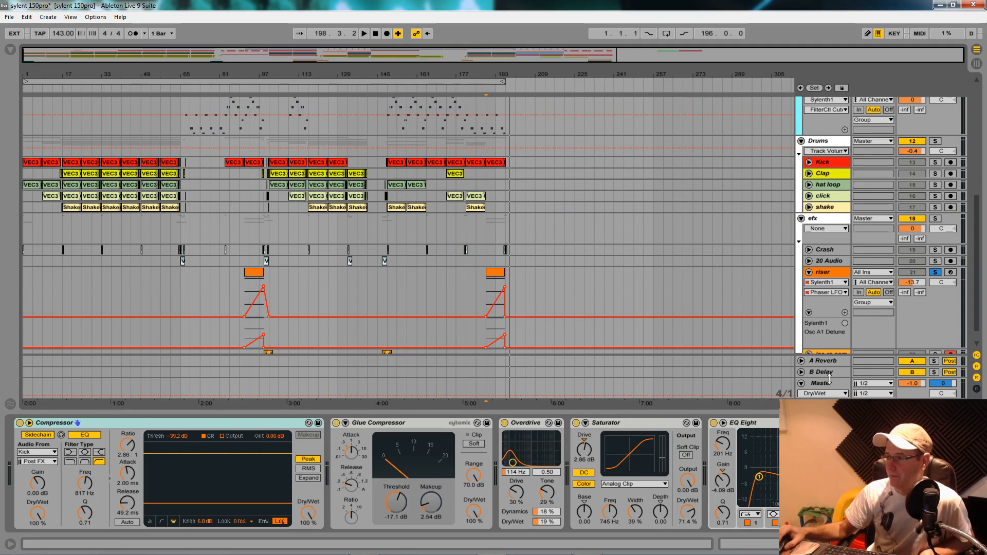
- Select the Master track and review its device chain from the Glue Compressor through the EQ Eights to the Compressor
{"action": "left_click", "coordinate": [826, 383]}
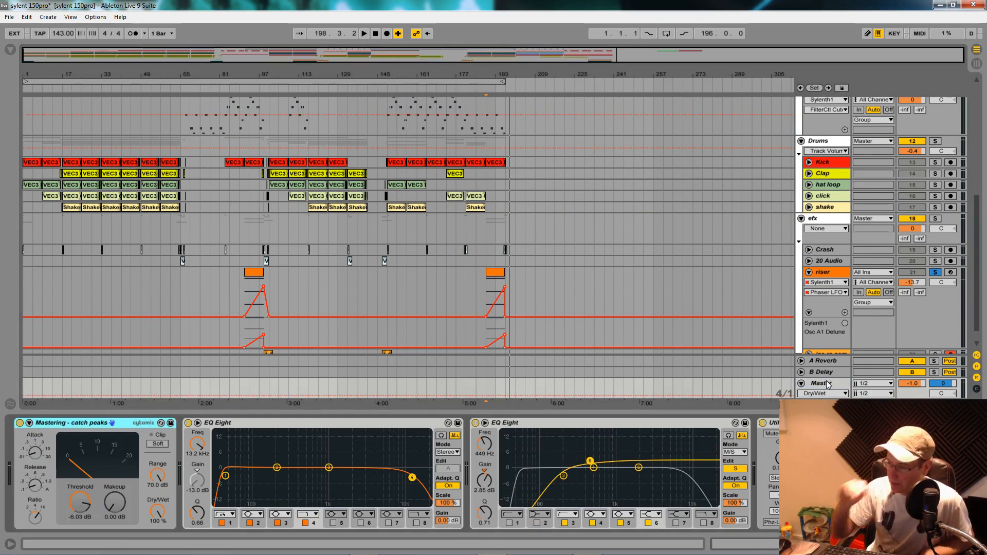
{"action": "scroll", "coordinate": [869, 473], "scroll_direction": "right", "scroll_amount": 5}
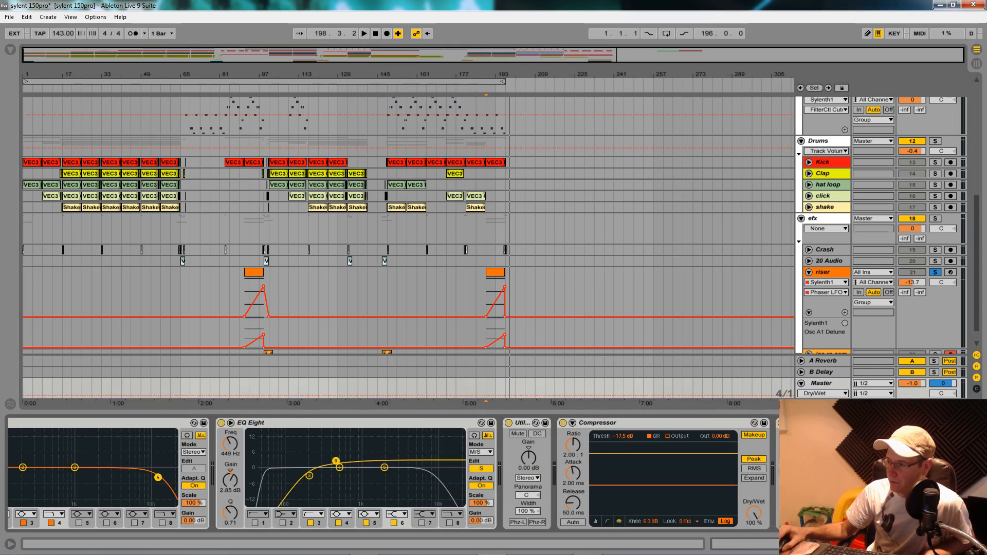